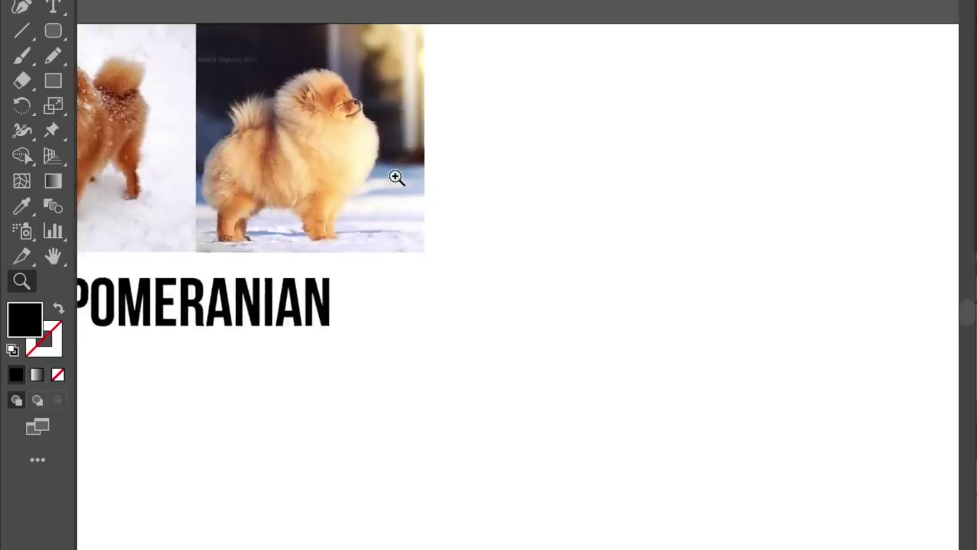
Step: Draw the first adjoining squares of the golden-ratio construction and snap them together
drag(494, 303, 598, 201)
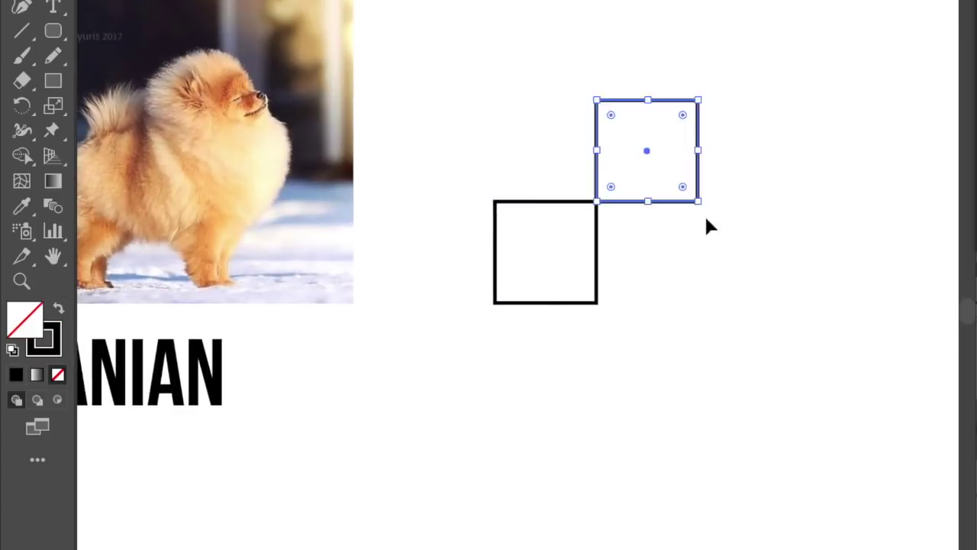
drag(598, 98, 798, 312)
scroll(706, 244, up, 5)
drag(706, 243, 733, 244)
scroll(733, 245, up, 5)
drag(301, 262, 389, 275)
scroll(389, 275, down, 5)
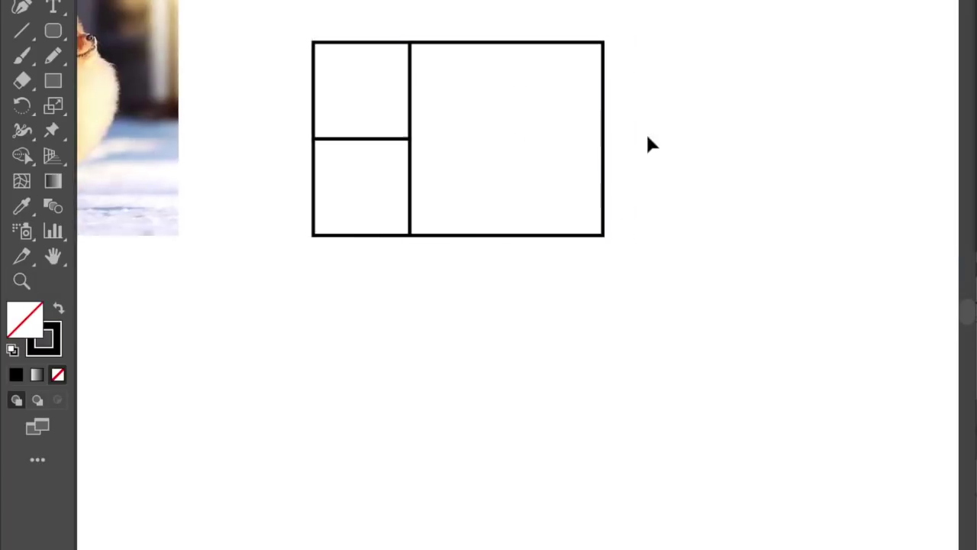
Step: Copy the squares downward and rightward, enlarging each copy to extend the grid
drag(602, 140, 604, 331)
drag(410, 425, 312, 523)
scroll(358, 319, up, 5)
scroll(362, 320, up, 3)
drag(389, 267, 519, 206)
scroll(520, 206, down, 5)
scroll(520, 206, down, 1)
drag(501, 268, 702, 268)
mouse_move(710, 195)
mouse_down()
mouse_move(869, 61)
mouse_move(847, 58)
mouse_up()
Step: Enlarge the right square to full height, then scale the whole grid down
drag(279, 44, 578, 190)
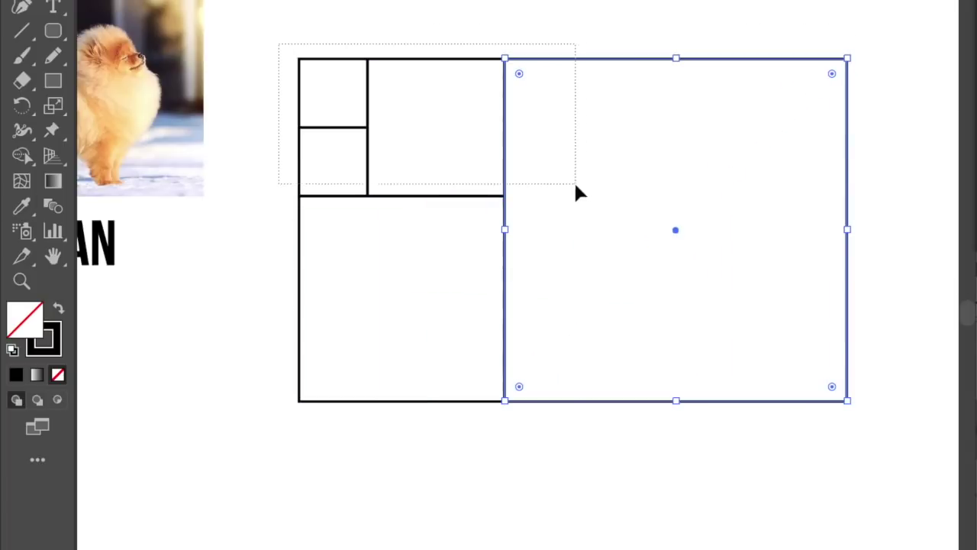
scroll(805, 18, down, 2)
mouse_move(680, 235)
mouse_down()
mouse_move(562, 195)
mouse_move(480, 109)
mouse_up()
scroll(486, 81, up, 3)
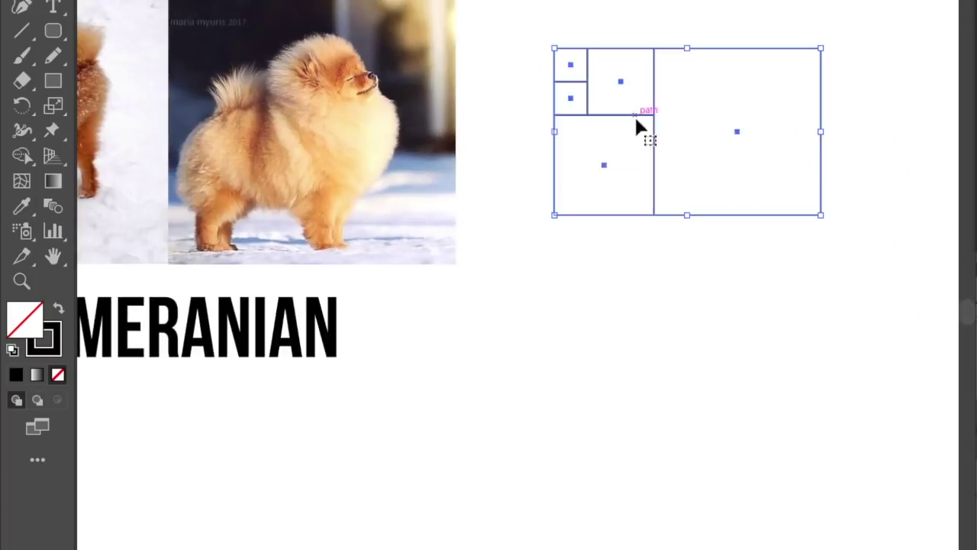
Step: Fit a circle to each grid square, forming concentric rings, and select them
scroll(672, 69, right, 1)
click(708, 23)
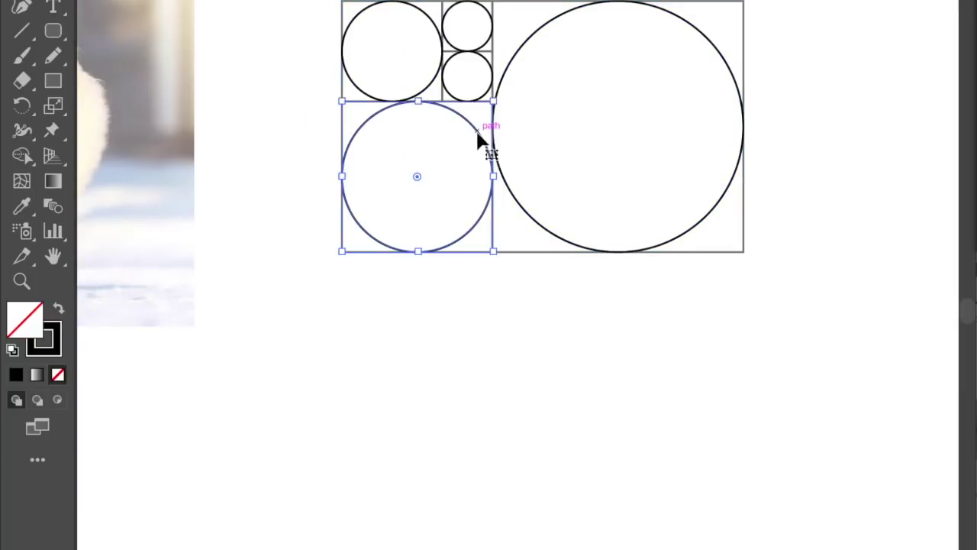
scroll(706, 107, up, 1)
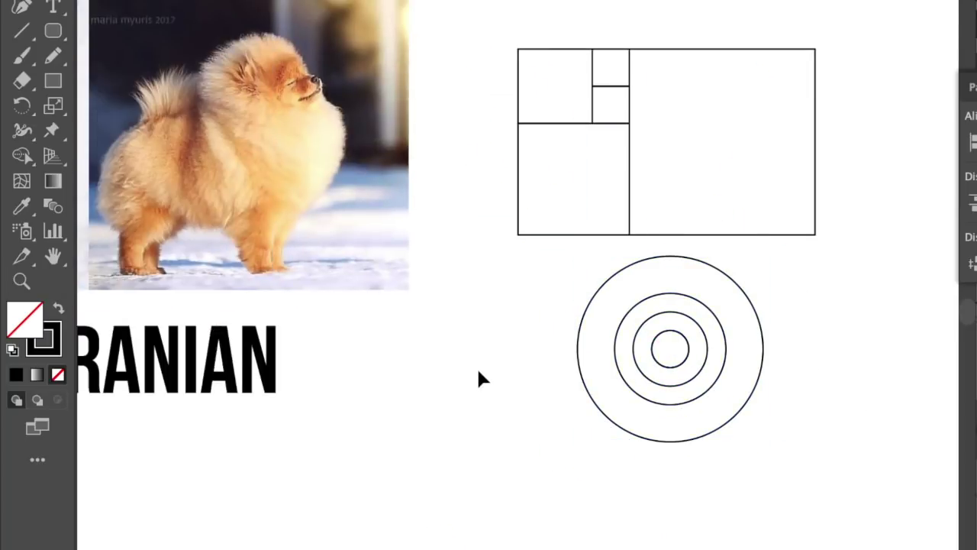
click(745, 291)
Step: Move the concentric circles over the dog photo and snap a small circle onto the body circle's edge
drag(751, 299, 439, 206)
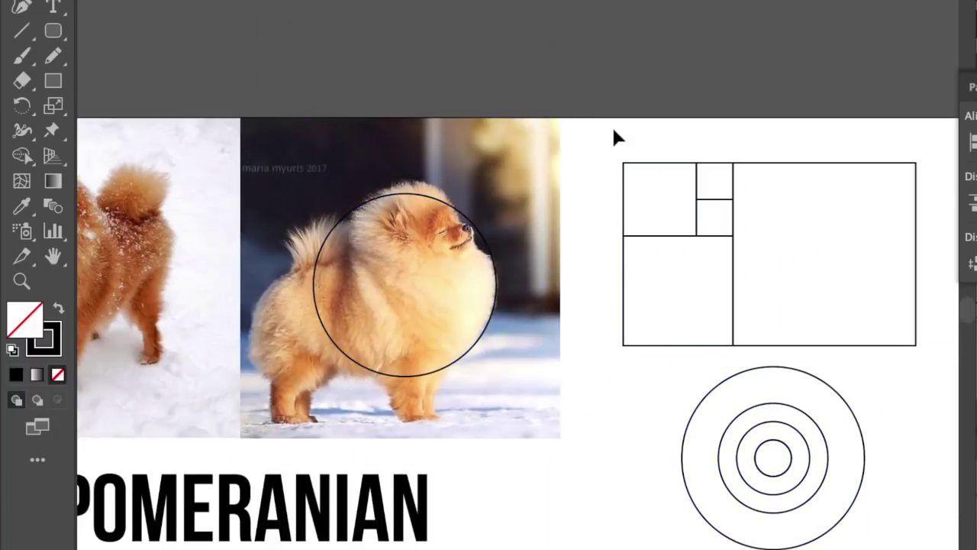
scroll(686, 211, up, 1)
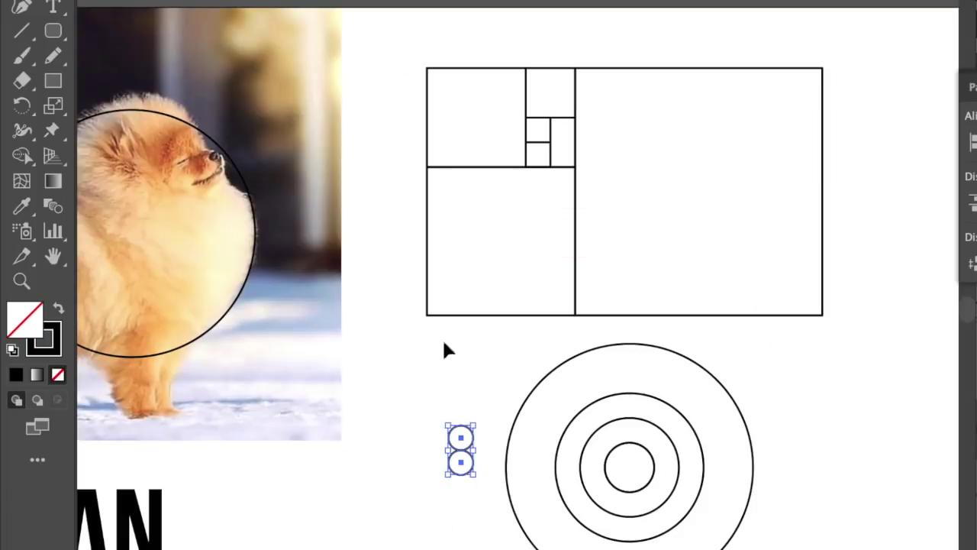
drag(582, 462, 474, 249)
drag(292, 145, 246, 84)
drag(302, 136, 227, 84)
click(534, 102)
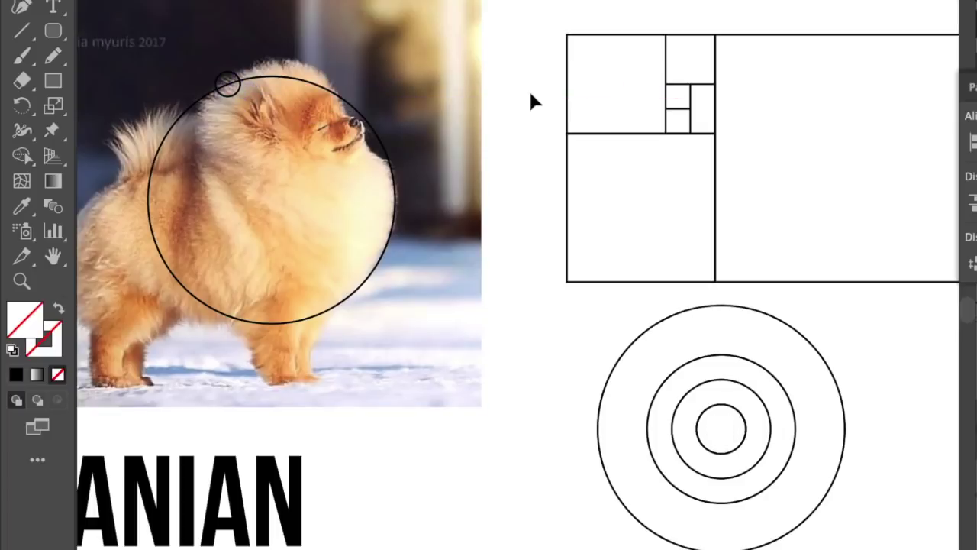
drag(721, 434, 236, 87)
scroll(655, 196, up, 5)
Step: Check the circle contact in Outline mode, then place a small circle on the body's top edge
key(ctrl+y)
click(665, 219)
key(z)
click(655, 515)
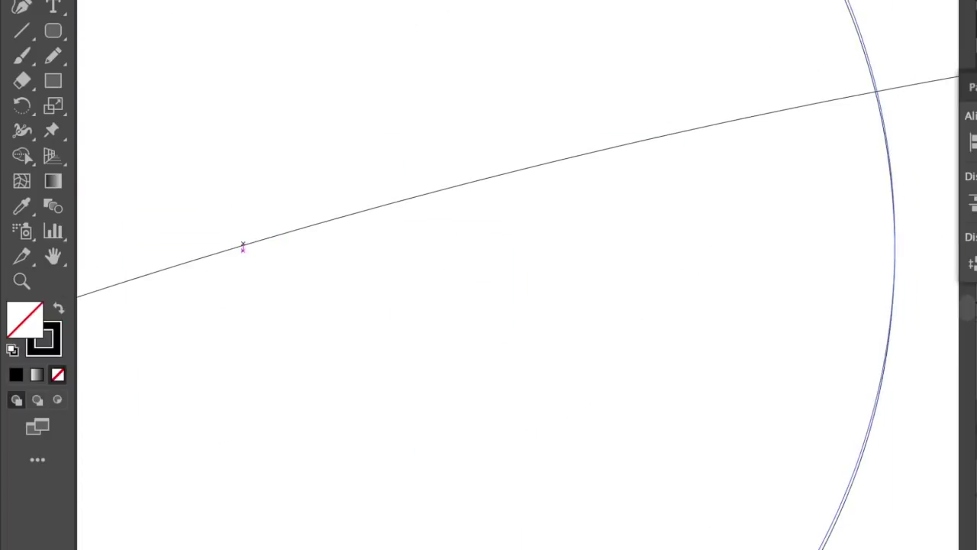
key(ctrl+y)
key(ctrl+0)
drag(416, 213, 436, 148)
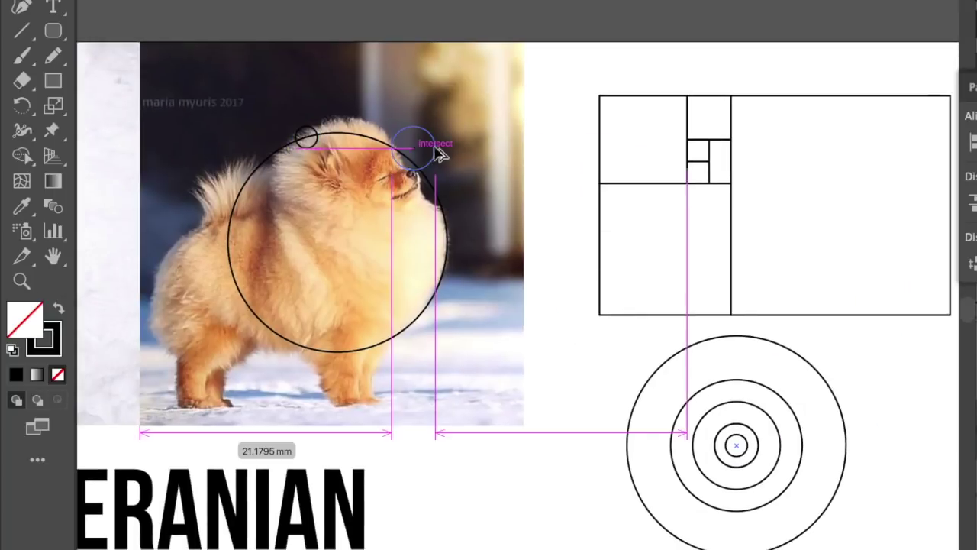
Step: Copy rings from the concentric set beside and below the dog, inspecting the nose area
mouse_move(783, 450)
mouse_down()
mouse_move(503, 210)
mouse_move(446, 279)
mouse_up()
drag(783, 453, 467, 382)
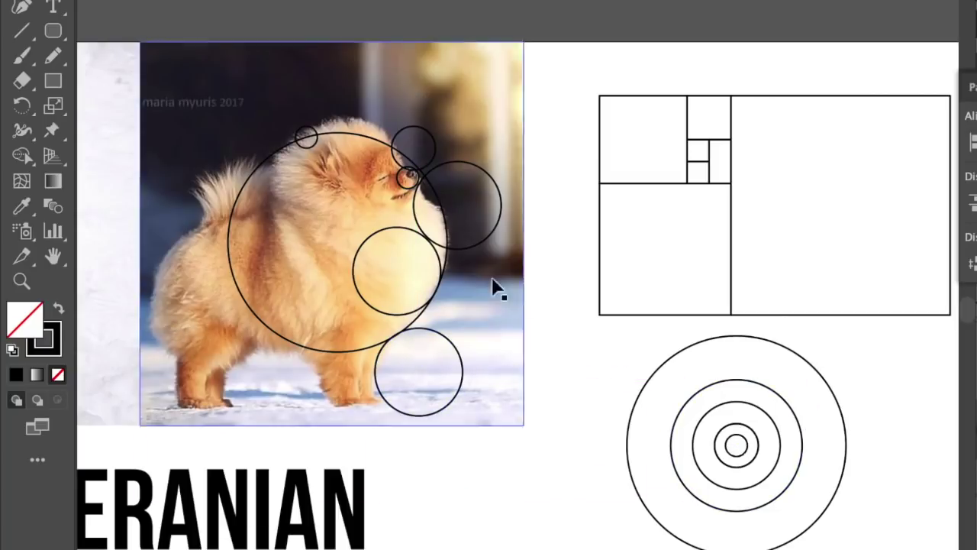
key(z)
click(423, 152)
key(ctrl+y)
click(504, 218)
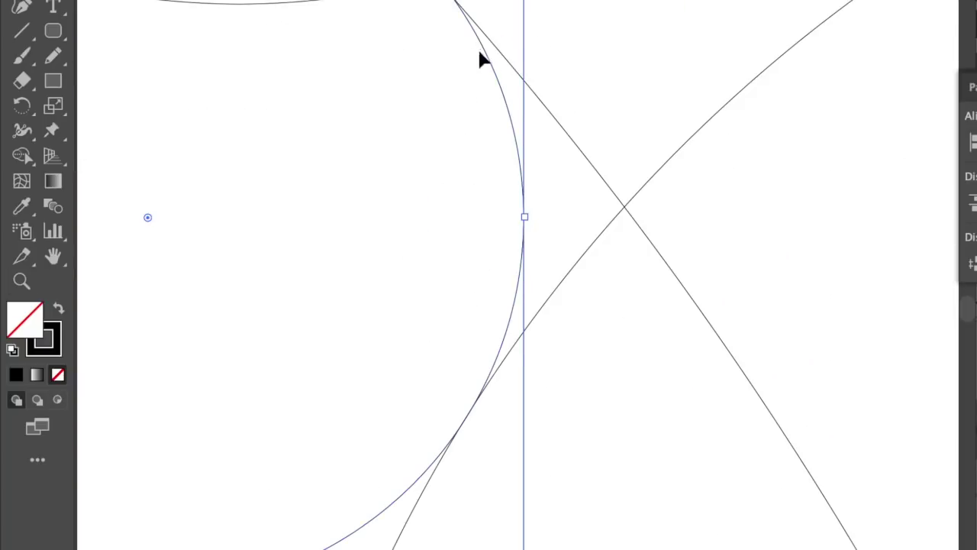
Step: Inspect where the curves meet up close, then move the bottom circle to touch the edge
key(z)
click(583, 371)
click(629, 343)
key(v)
key(ctrl+minus)
drag(611, 399, 801, 355)
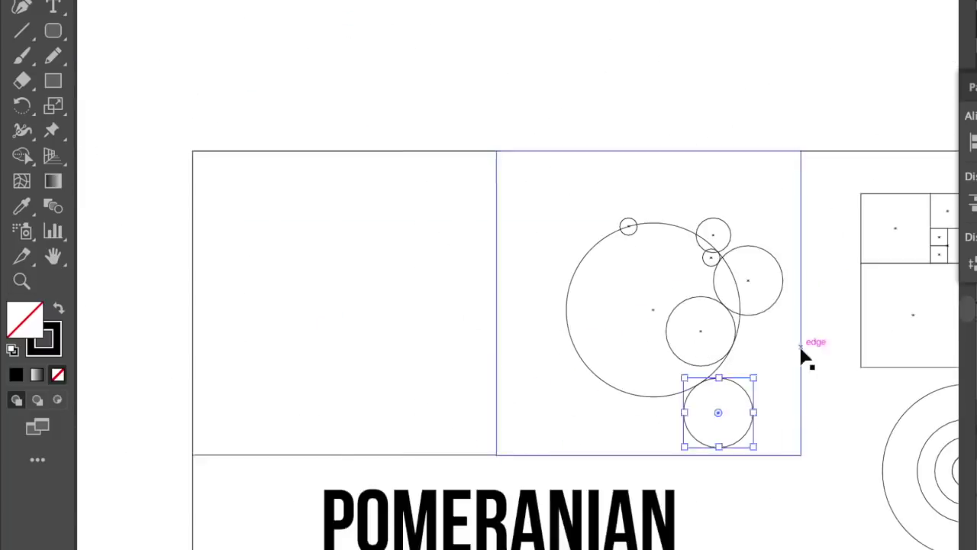
Step: Return to the colour preview, select the construction circles, swap fill and stroke, and deselect
key(ctrl+y)
scroll(740, 152, down, 5)
key(ctrl+plus)
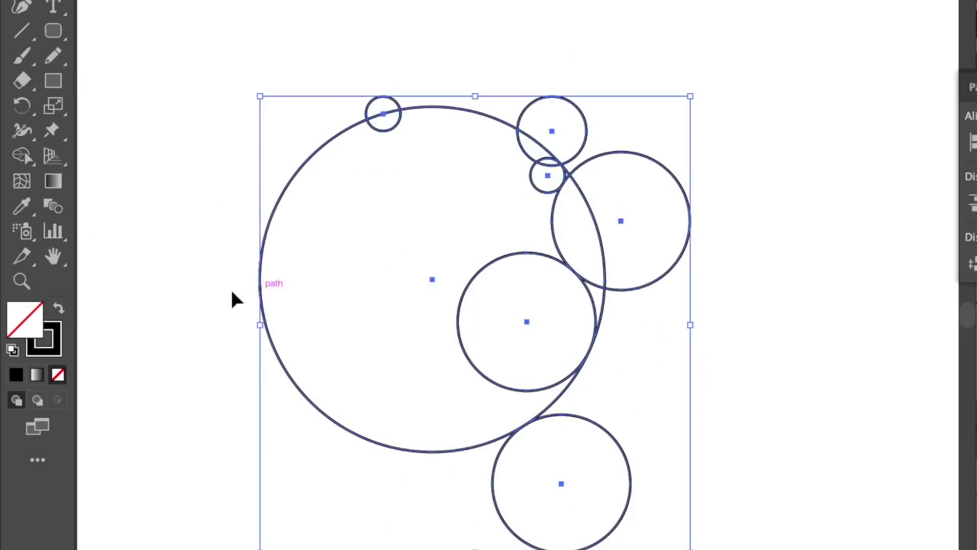
key(shift+x)
key(ctrl+shift+a)
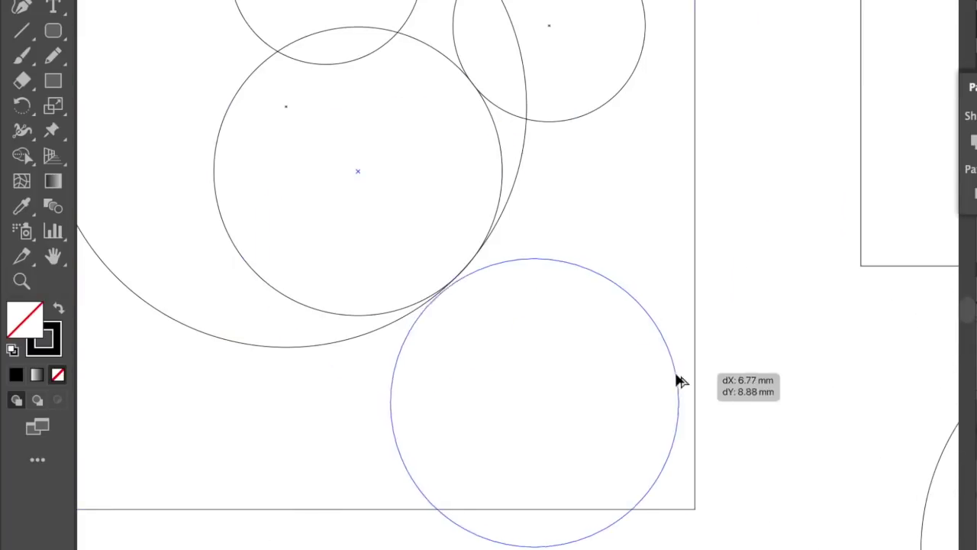
Step: Drag the bottom circle and a neighbouring circle into tangent positions
drag(677, 377, 710, 344)
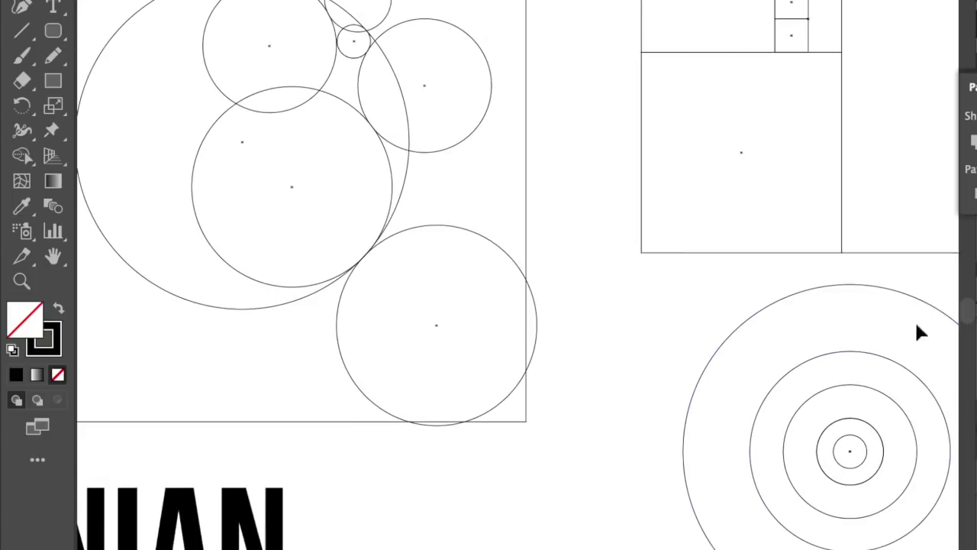
drag(391, 319, 391, 320)
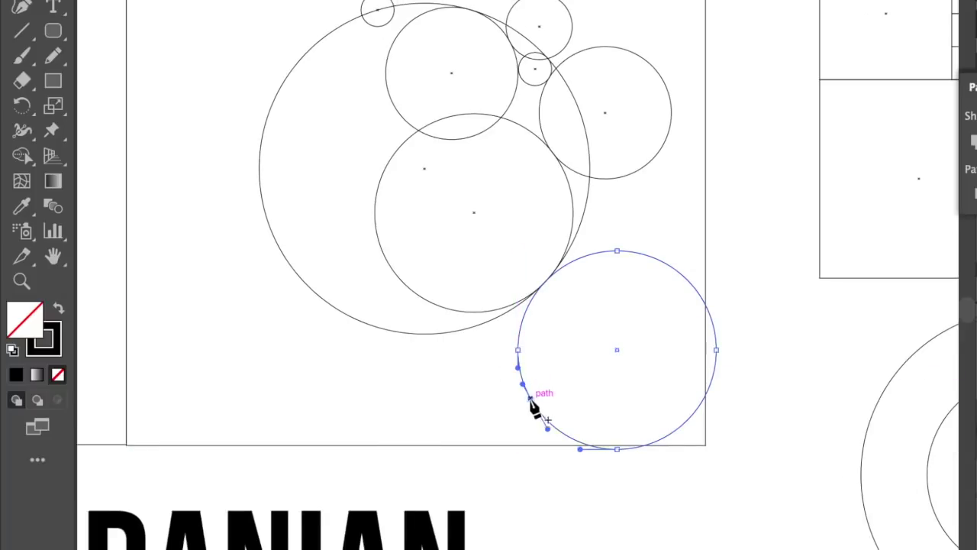
click(804, 371)
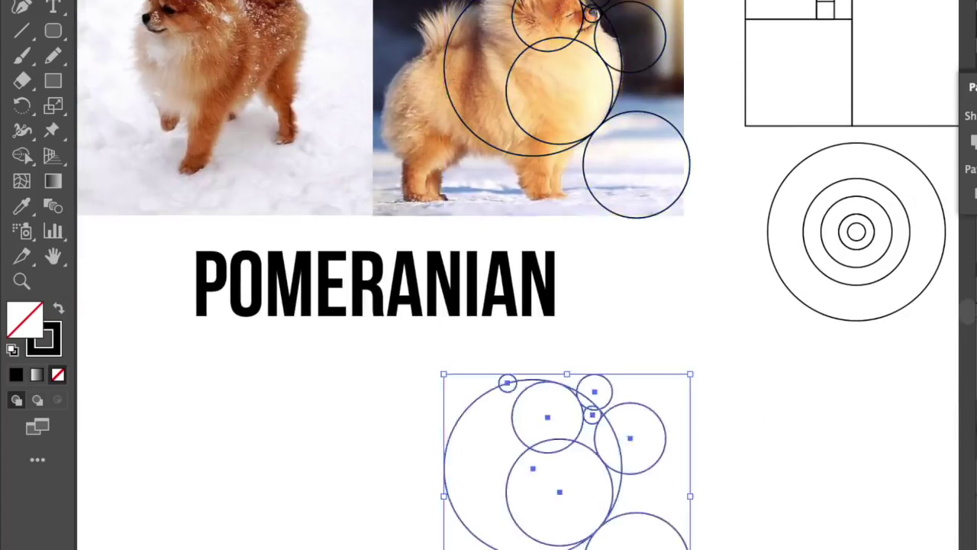
Step: Give all circles a black fill with no stroke and begin merging them with Shape Builder
key(ctrl+a)
key(shift+x)
key(shift+m)
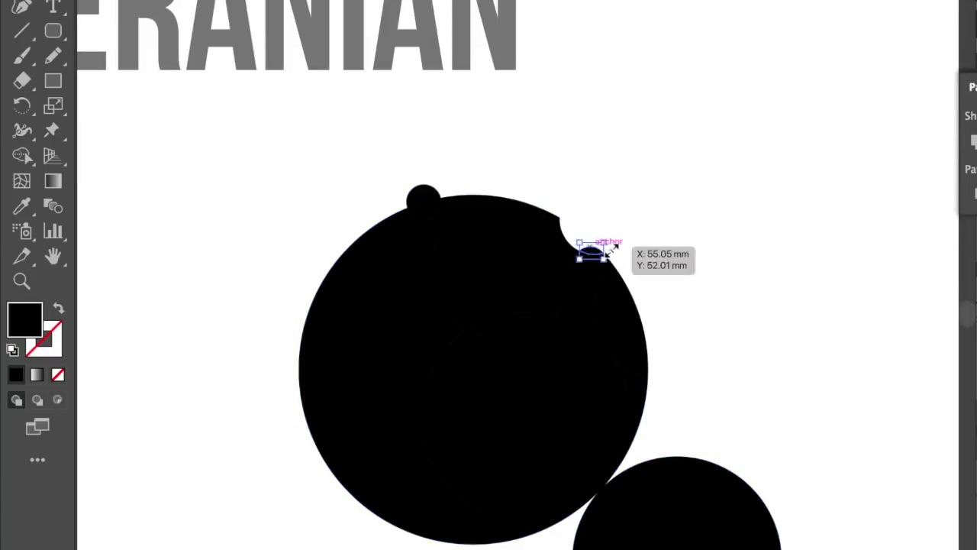
scroll(593, 273, up, 3)
scroll(617, 286, up, 3)
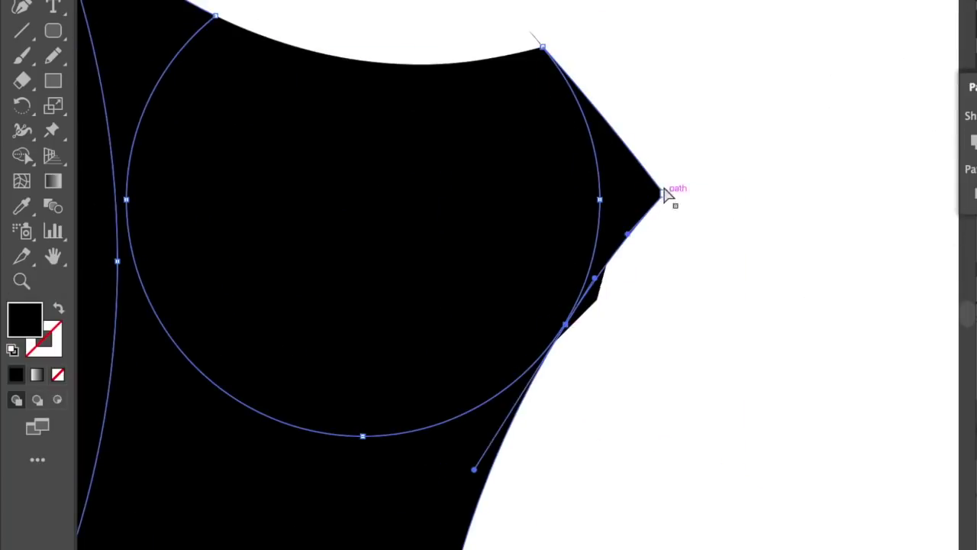
scroll(664, 189, down, 3)
scroll(691, 336, up, 3)
scroll(724, 336, down, 3)
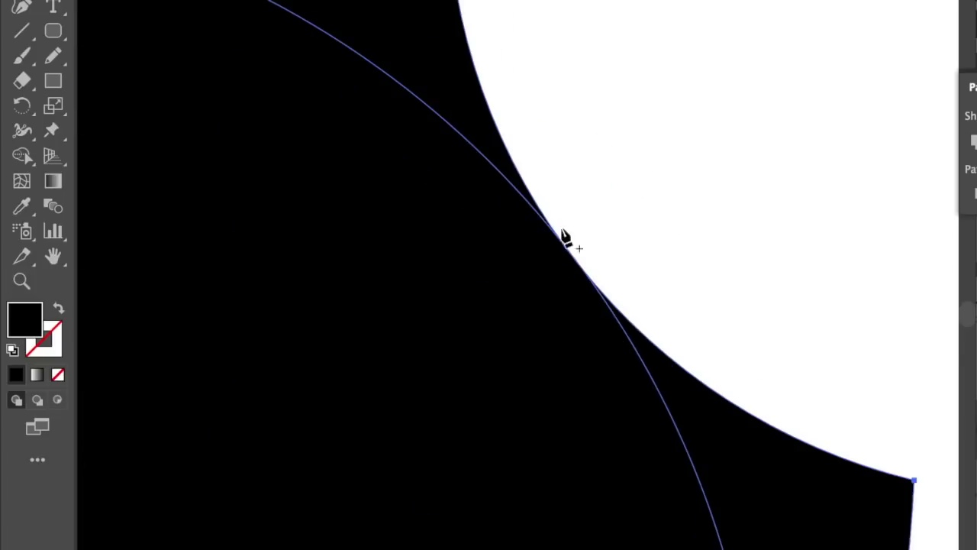
scroll(589, 192, down, 3)
scroll(749, 183, up, 5)
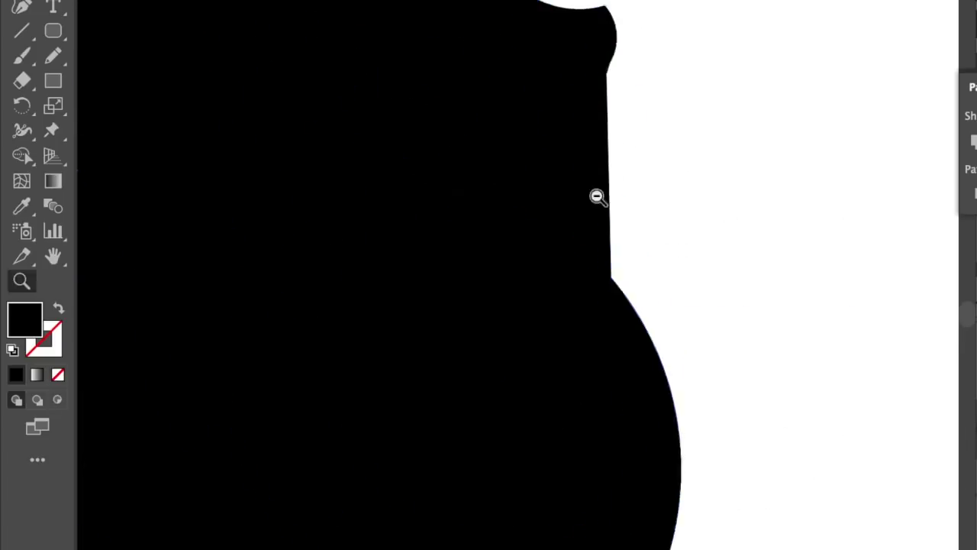
scroll(509, 164, down, 5)
scroll(692, 264, up, 3)
Step: Merge the regions around the muzzle notch, undoing one unwanted merge
mouse_move(691, 263)
mouse_down()
mouse_move(741, 375)
mouse_move(94, 323)
mouse_move(692, 349)
mouse_up()
drag(799, 148, 386, 283)
click(698, 377)
drag(698, 377, 788, 437)
scroll(649, 328, up, 5)
scroll(847, 148, down, 5)
scroll(741, 277, up, 2)
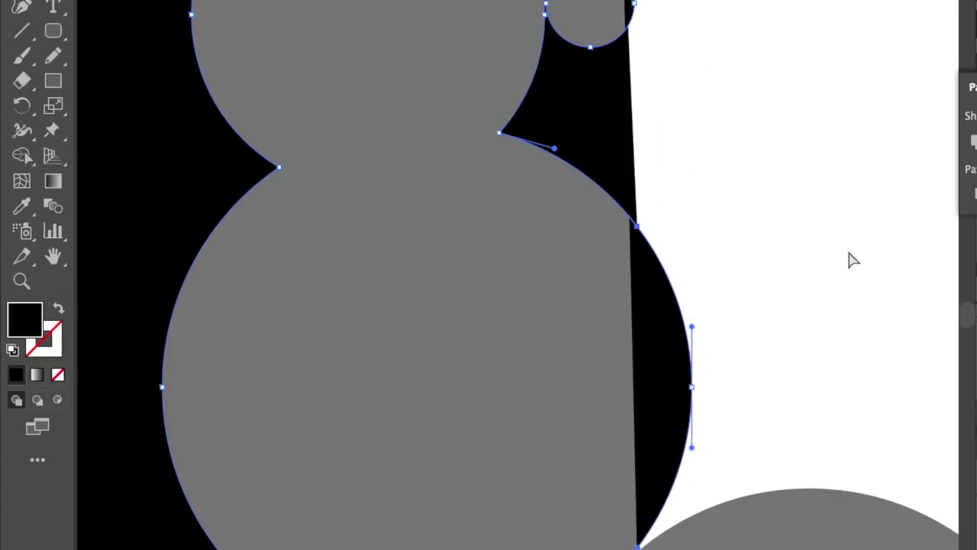
scroll(685, 229, down, 2)
key(ctrl+z)
key(ctrl+z)
scroll(428, 216, down, 2)
scroll(665, 218, up, 4)
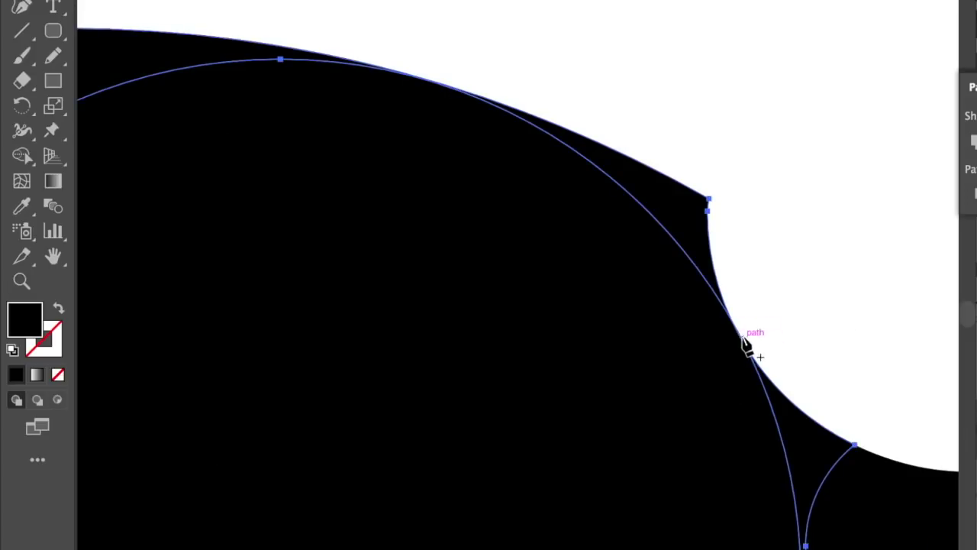
scroll(766, 161, down, 2)
scroll(766, 161, down, 3)
scroll(715, 283, up, 3)
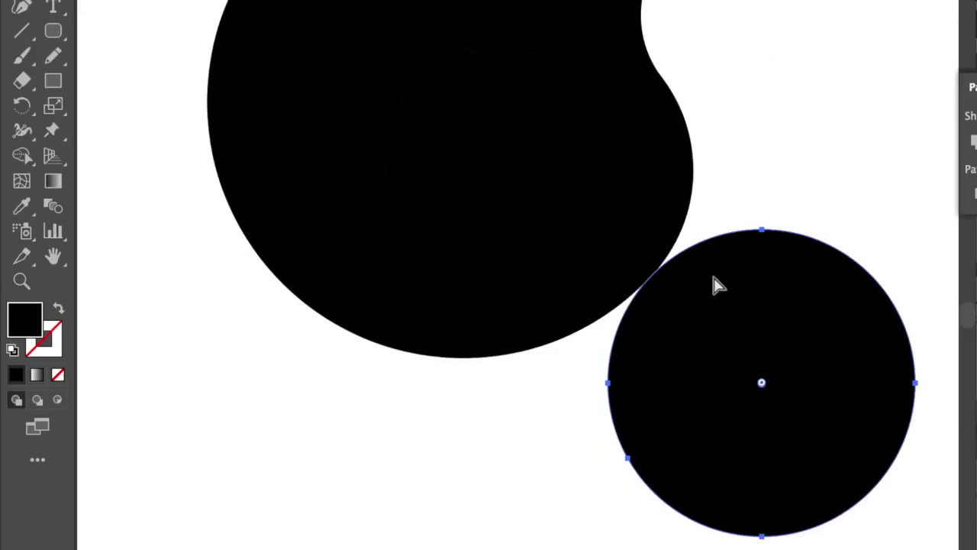
Step: Smooth a joint between two circles with the Pen tool, checking it in Outline mode
key(z)
drag(716, 283, 964, 325)
key(ctrl+a)
key(ctrl+0)
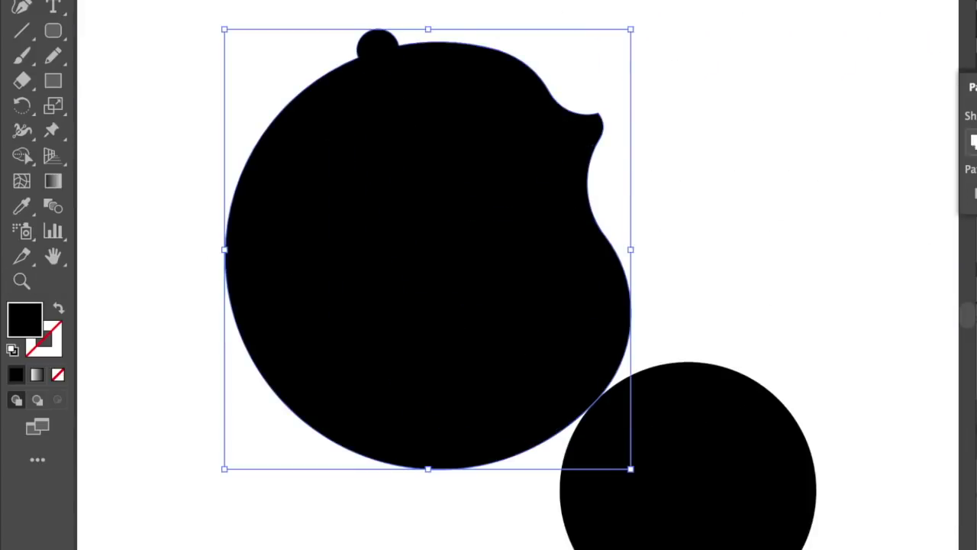
scroll(711, 441, up, 5)
key(p)
scroll(611, 470, up, 1)
key(ctrl+y)
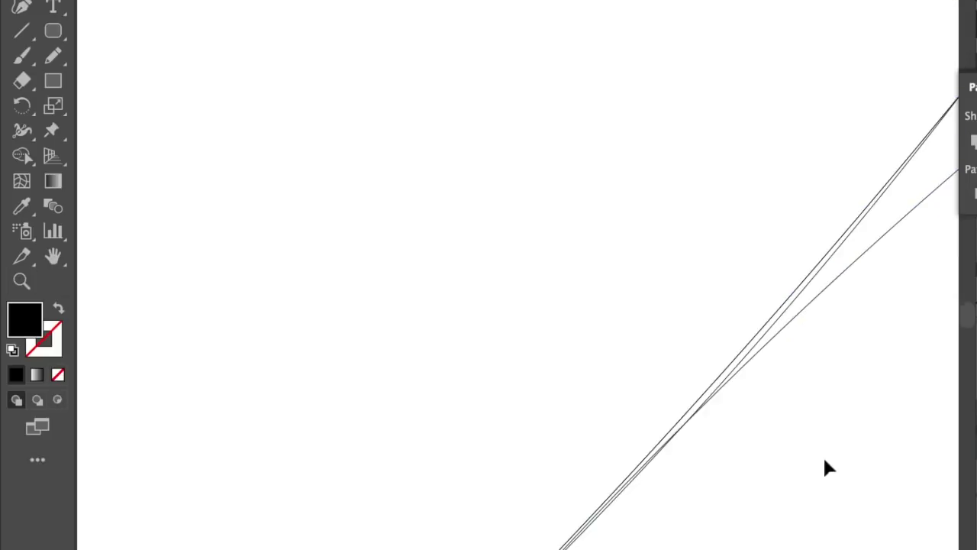
key(ctrl+y)
Step: Review the black silhouette and the separate black circle in Outline mode
scroll(825, 192, down, 3)
scroll(727, 410, up, 3)
scroll(634, 386, up, 1)
key(ctrl+y)
scroll(665, 388, down, 3)
click(21, 281)
scroll(563, 404, down, 2)
key(ctrl+y)
scroll(664, 305, down, 1)
key(p)
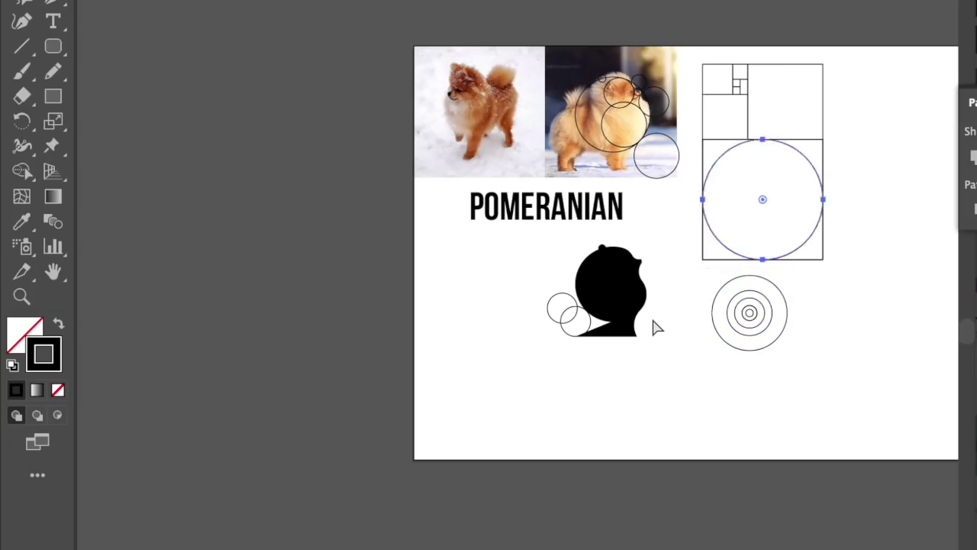
Step: Zoom in and Alt-drag a copy of the concentric circles over the black silhouette
click(653, 320)
scroll(857, 336, up, 1)
scroll(749, 211, up, 3)
scroll(589, 221, up, 1)
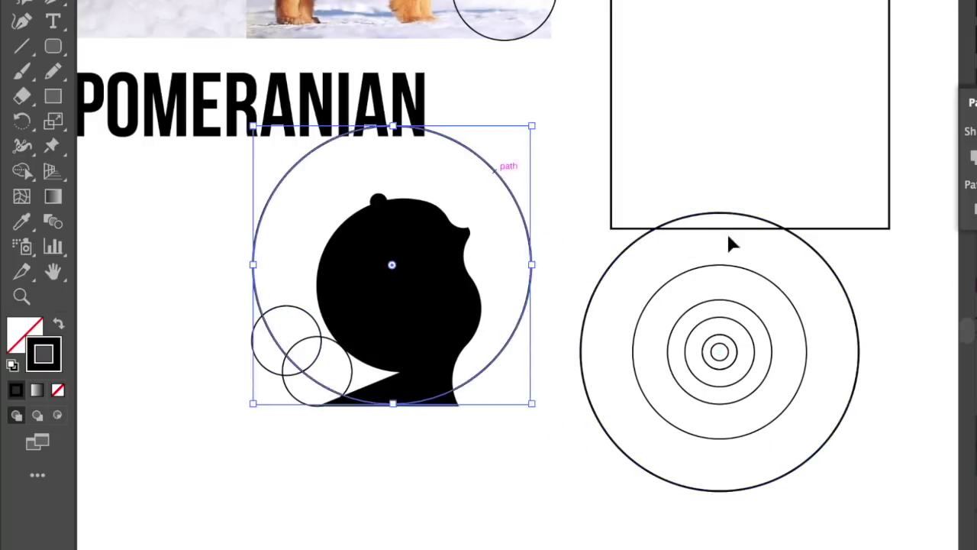
drag(792, 305, 326, 349)
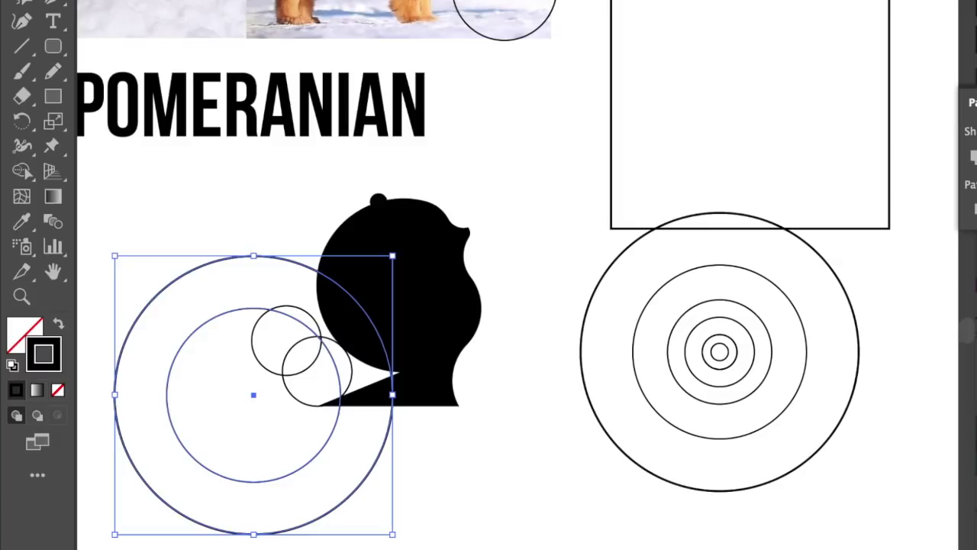
Step: Reselect the copied circle group and move it onto the dog's head
click(455, 475)
click(142, 269)
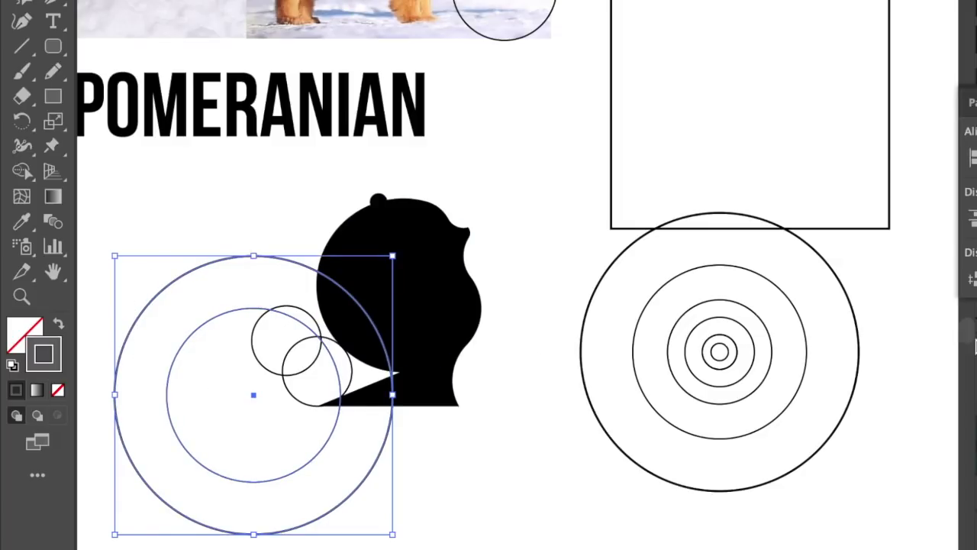
click(794, 367)
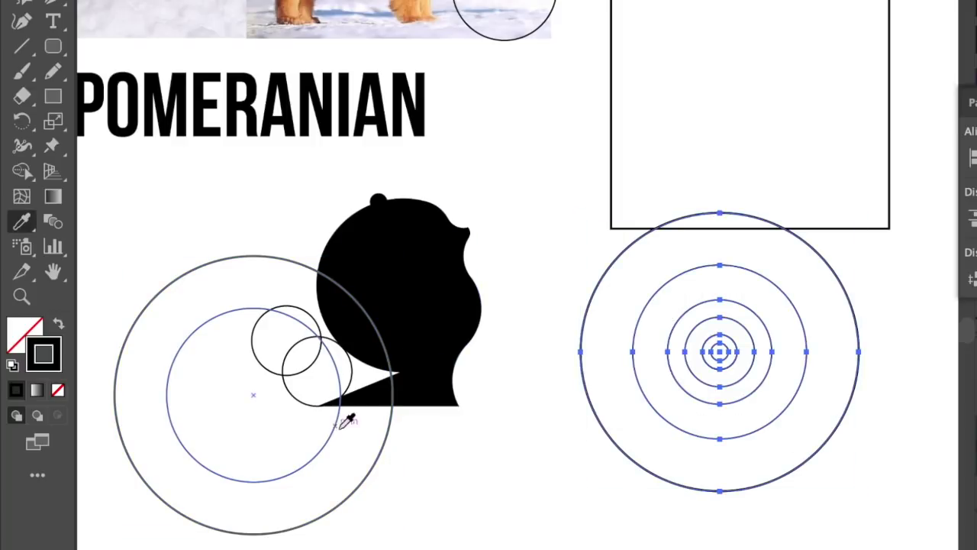
click(388, 433)
drag(390, 439, 530, 356)
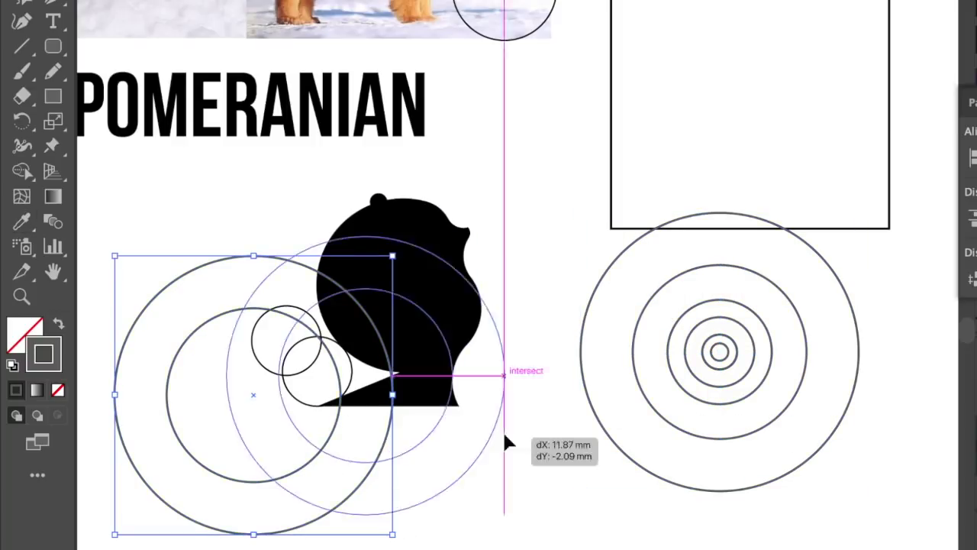
Step: Line the outer copied circle up with the head outline, shifting it higher
key(z)
click(491, 210)
key(v)
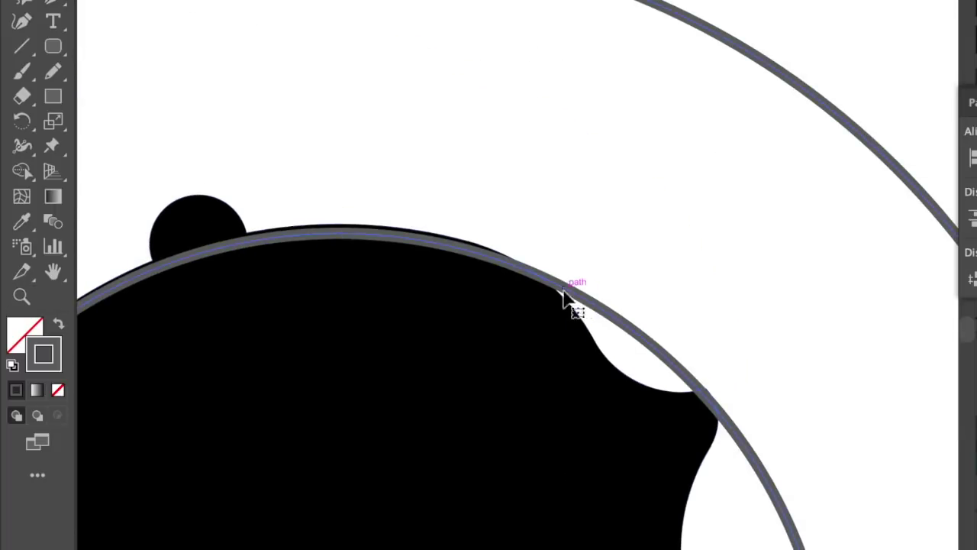
drag(575, 292, 572, 286)
ctrl+alt+click(436, 286)
drag(822, 291, 727, 246)
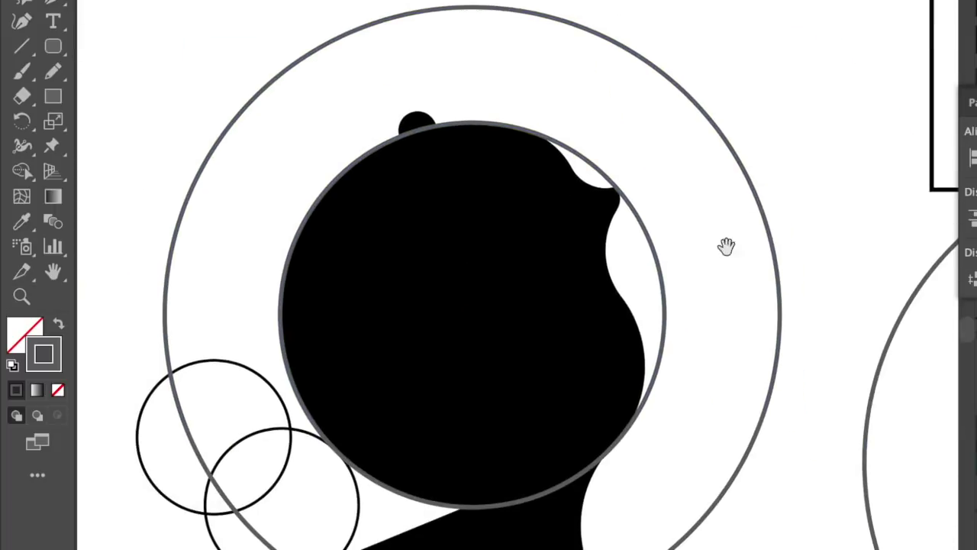
drag(780, 313, 791, 207)
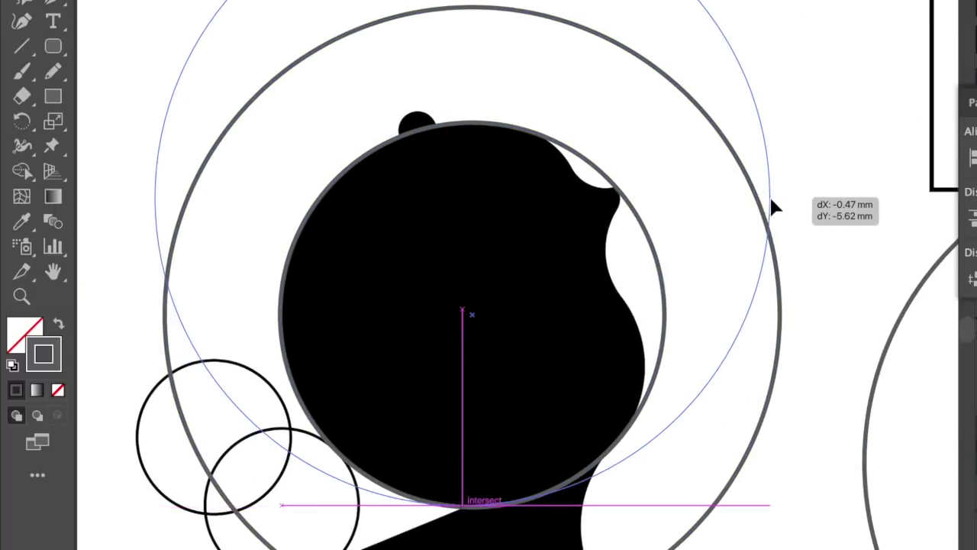
drag(789, 206, 790, 207)
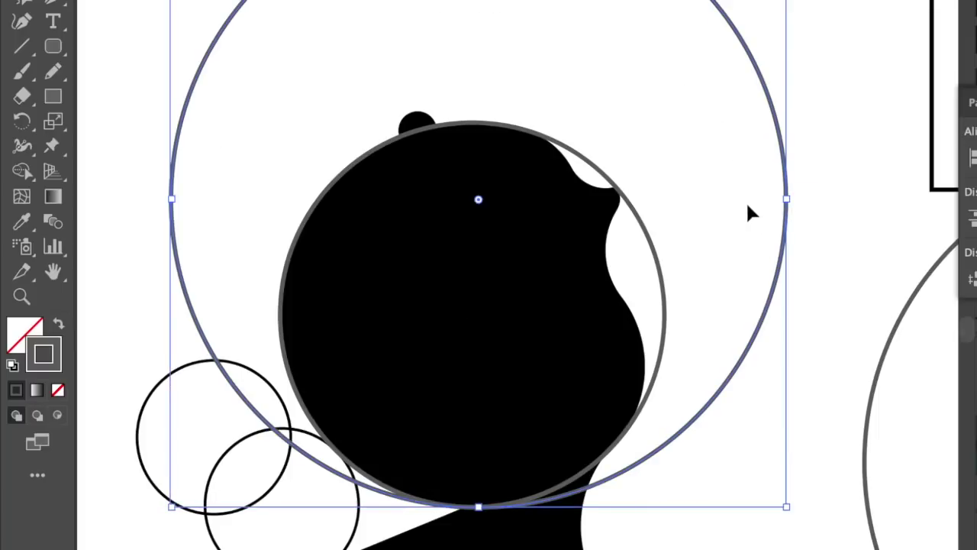
Step: Switch to Outline mode and snap the outer circle back to its aligned position
scroll(585, 493, up, 3)
key(ctrl+y)
drag(671, 484, 665, 490)
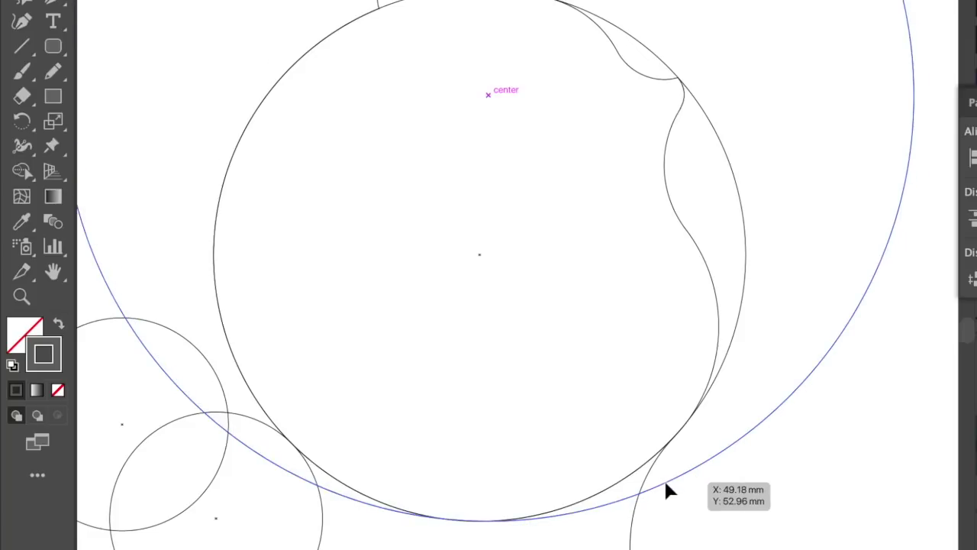
drag(666, 493, 662, 489)
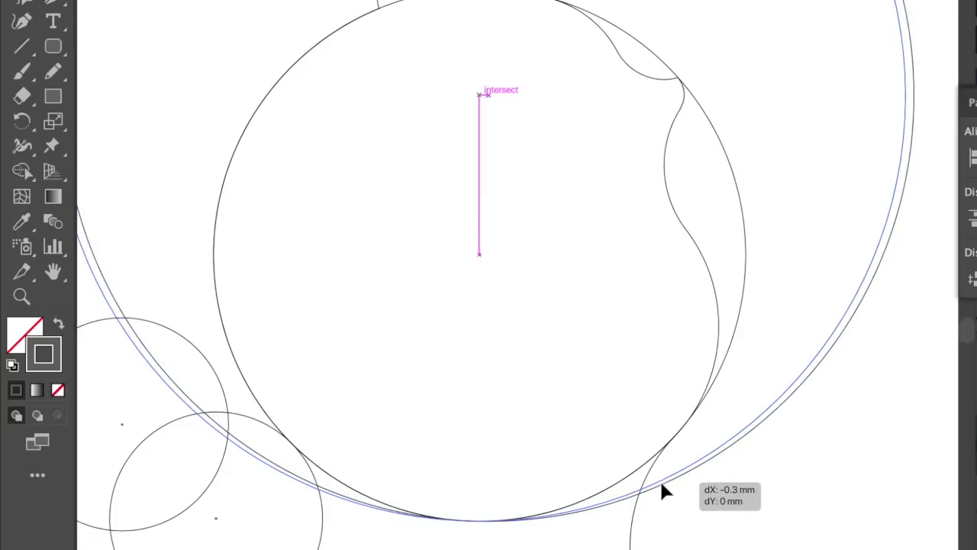
scroll(662, 489, down, 3)
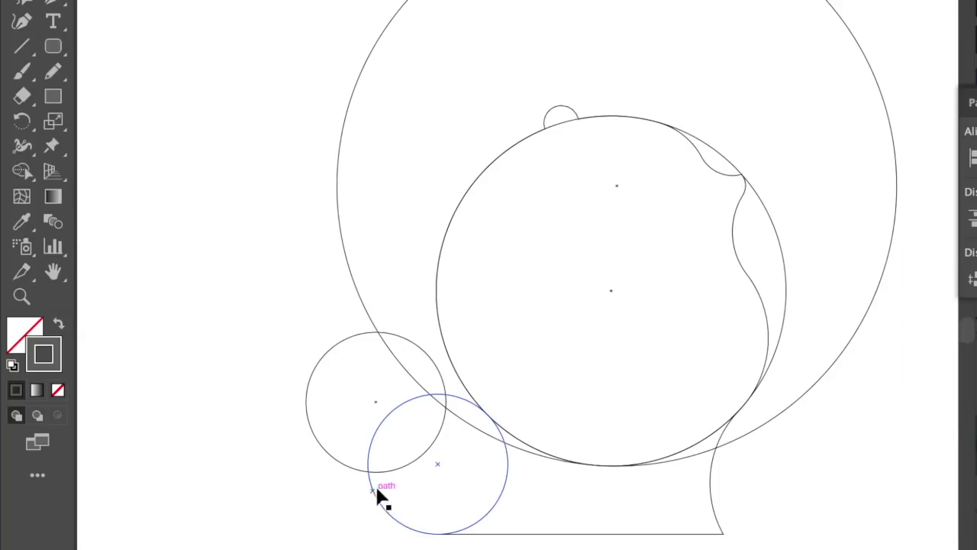
Step: Snap the small circle exactly over the left cheek circle
key(z)
scroll(477, 417, down, 2)
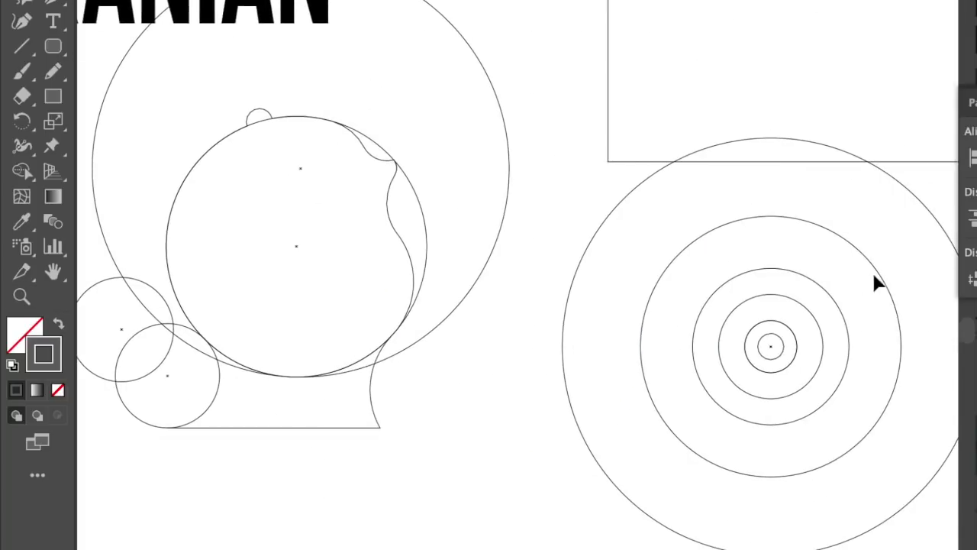
scroll(453, 312, left, 3)
drag(453, 313, 680, 303)
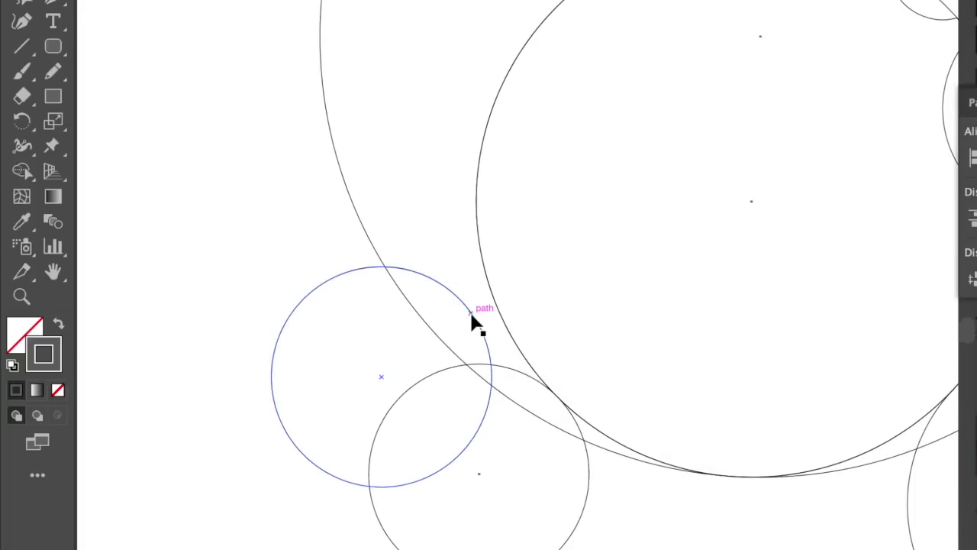
drag(470, 315, 436, 334)
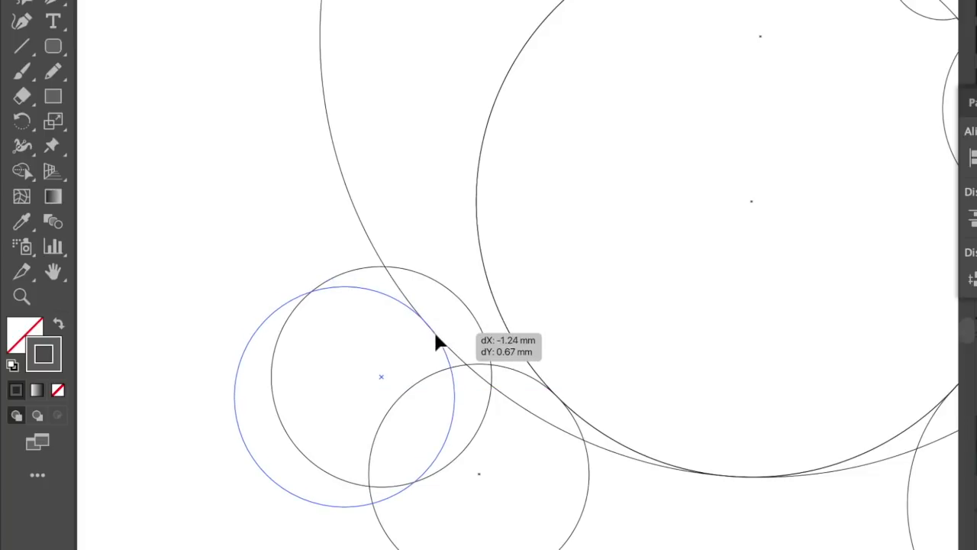
drag(435, 334, 469, 312)
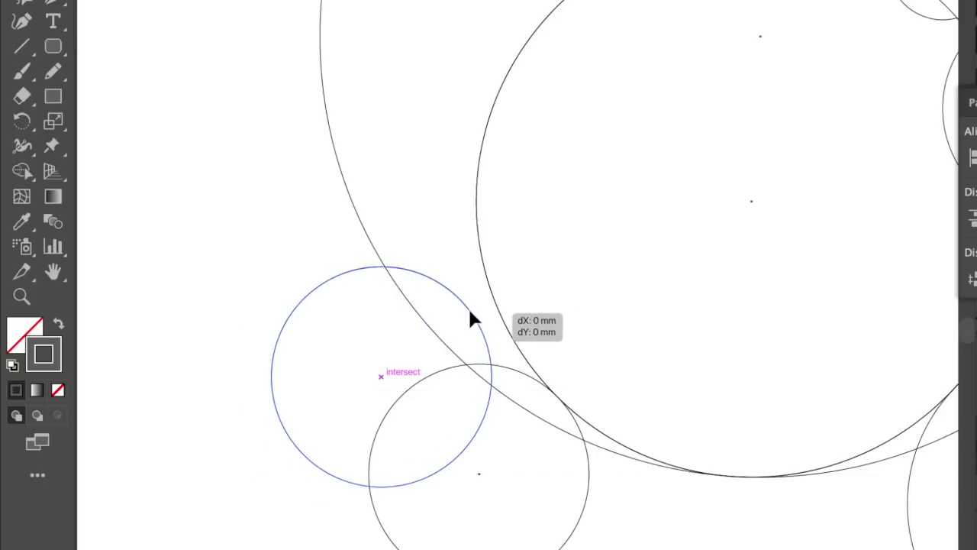
drag(470, 312, 475, 281)
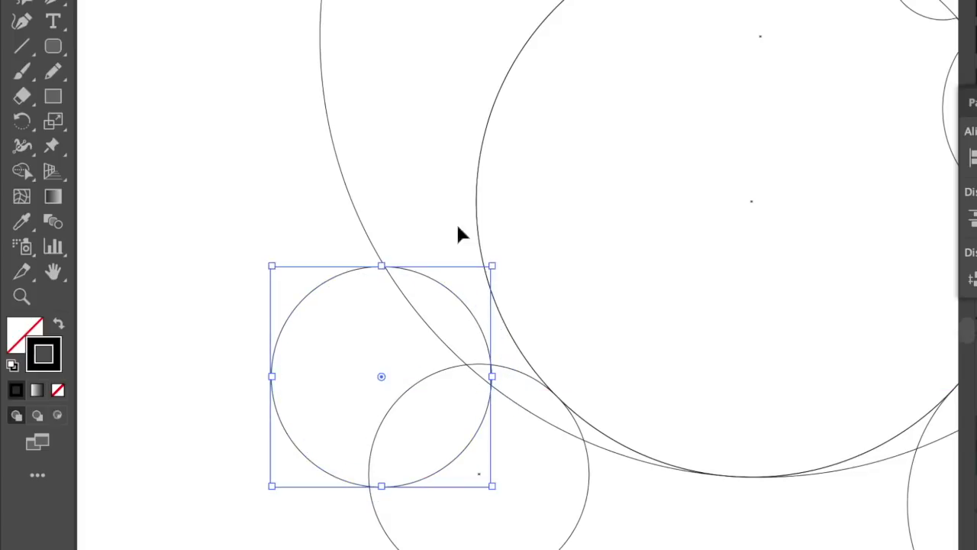
click(476, 281)
Step: Bring another concentric circle over and align it with the cheek arcs
key(ctrl+minus)
drag(659, 290, 536, 275)
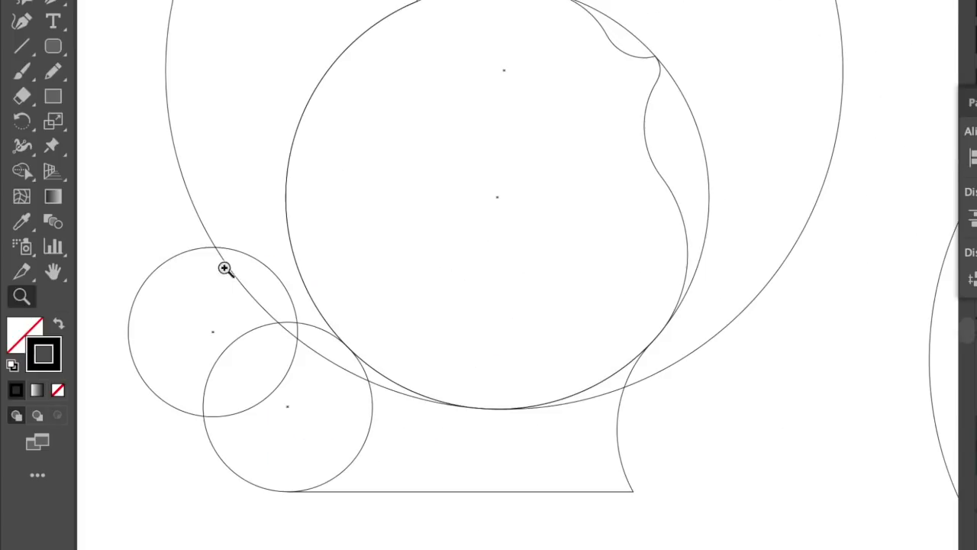
alt+click(320, 347)
key(v)
scroll(764, 289, right, 5)
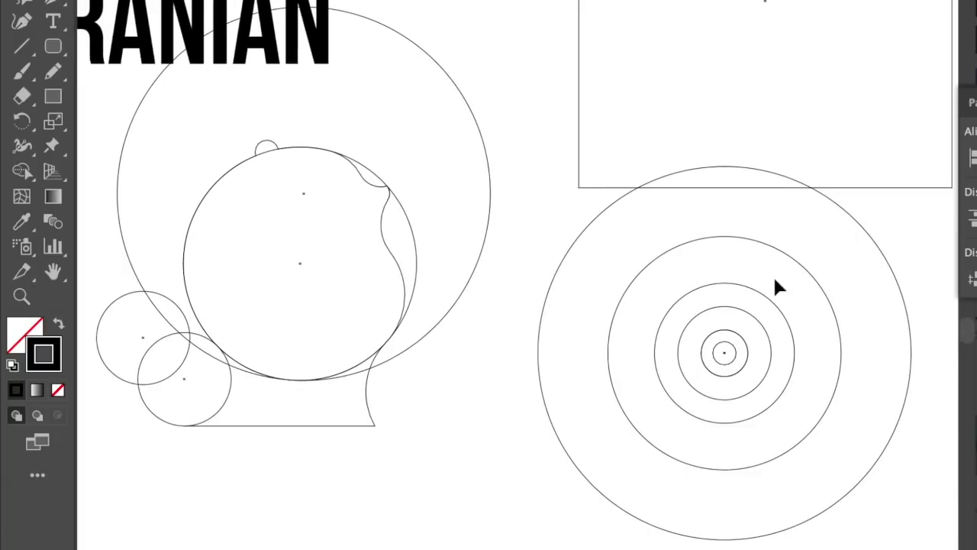
drag(786, 325, 322, 328)
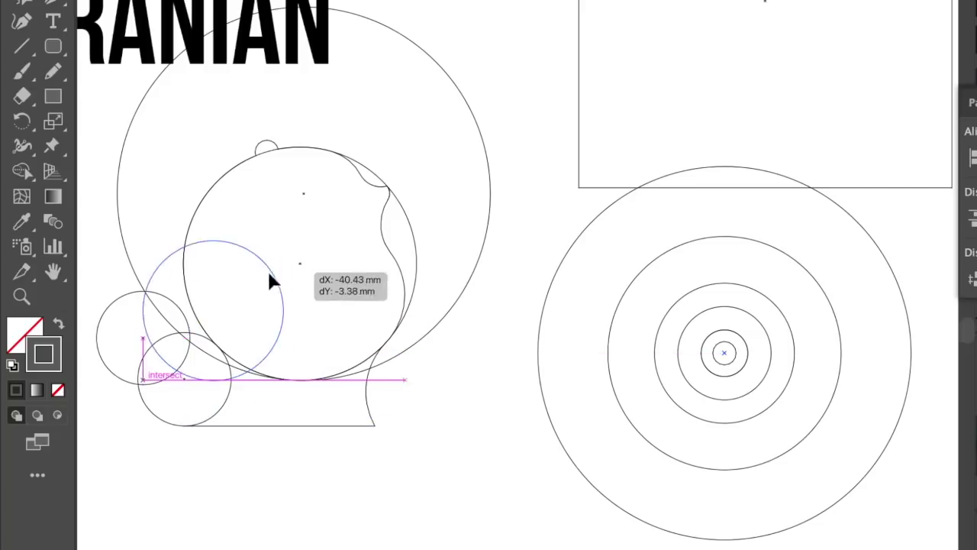
drag(321, 327, 756, 329)
drag(130, 304, 552, 397)
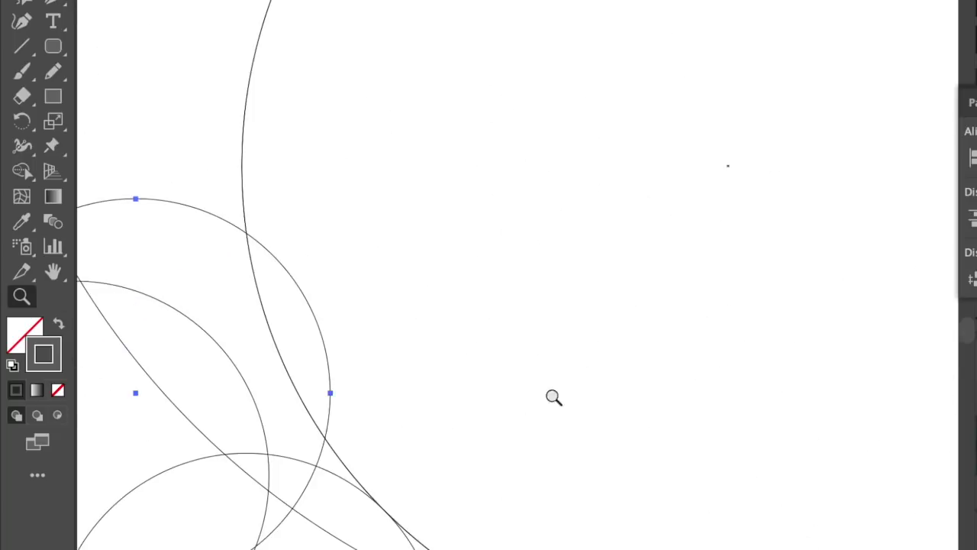
drag(478, 330, 439, 306)
Step: Fine-tune that circle at the arc intersection, then return to filled preview
key(z)
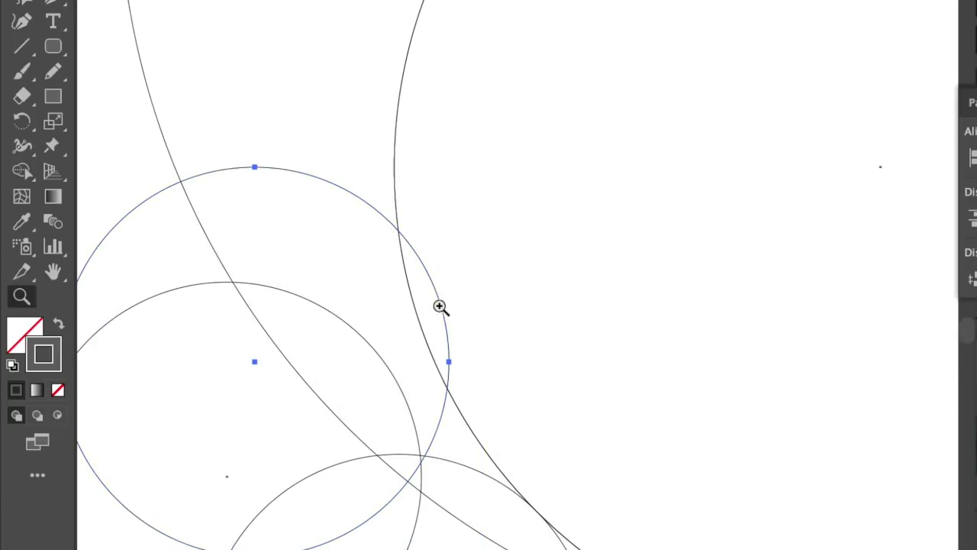
key(z)
drag(440, 348, 437, 333)
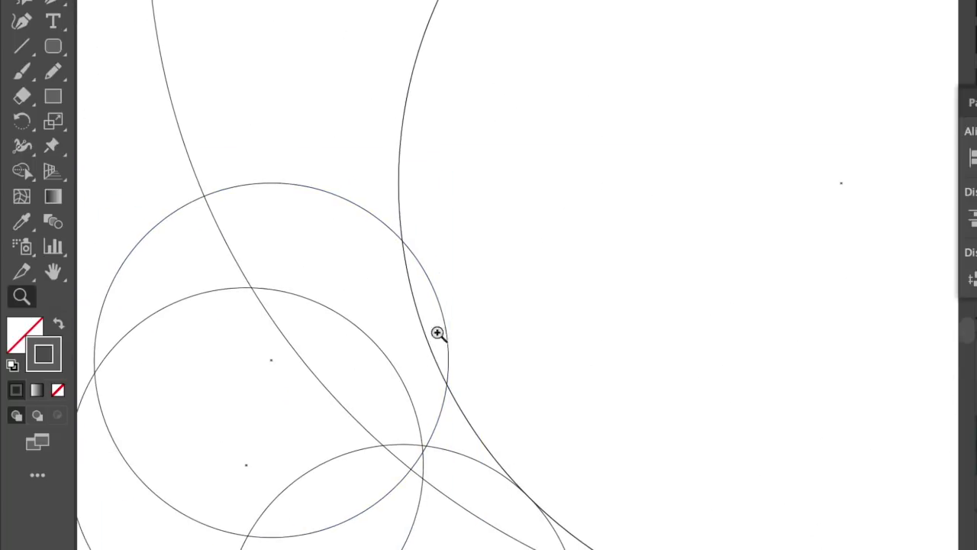
drag(446, 373, 435, 370)
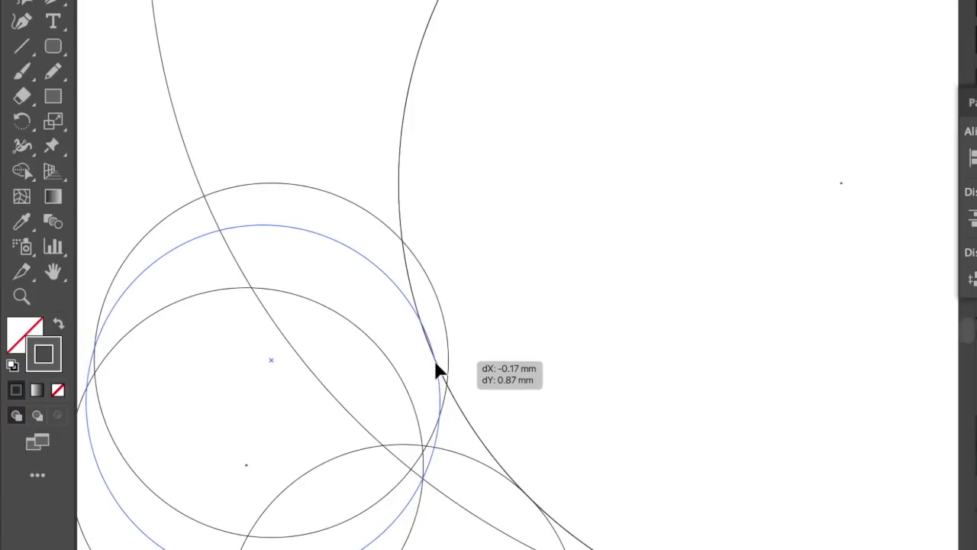
drag(435, 371, 436, 372)
key(z)
drag(471, 488, 608, 446)
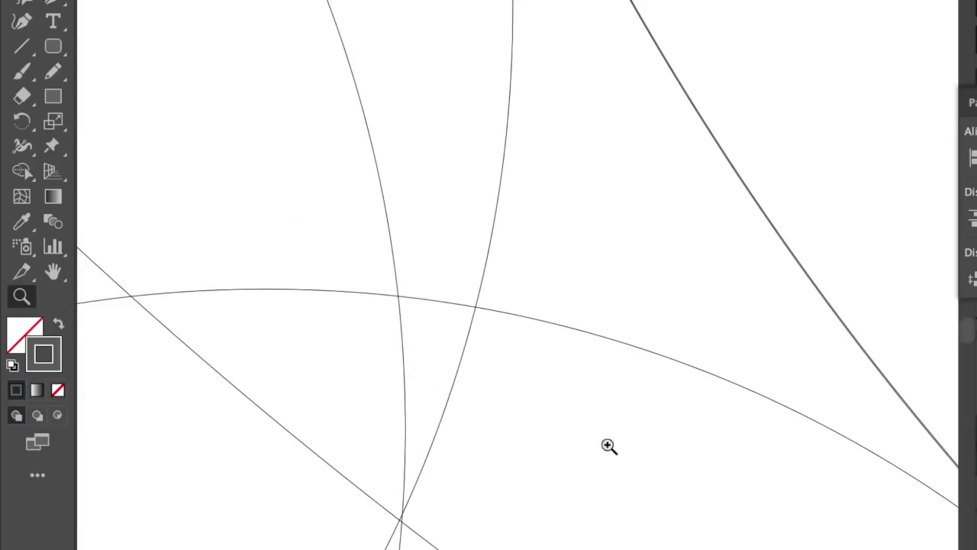
drag(440, 433, 437, 436)
key(z)
drag(249, 390, 625, 224)
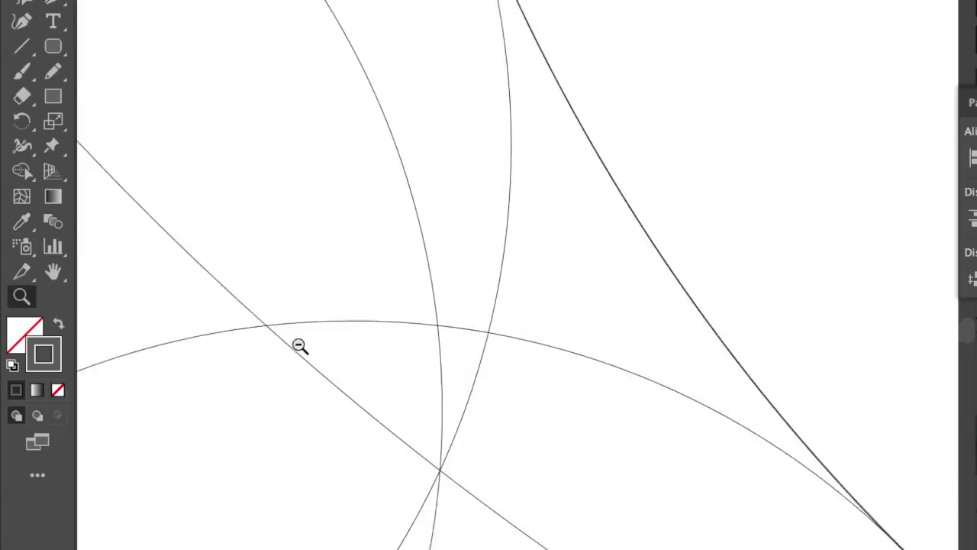
alt+click(504, 264)
key(ctrl+y)
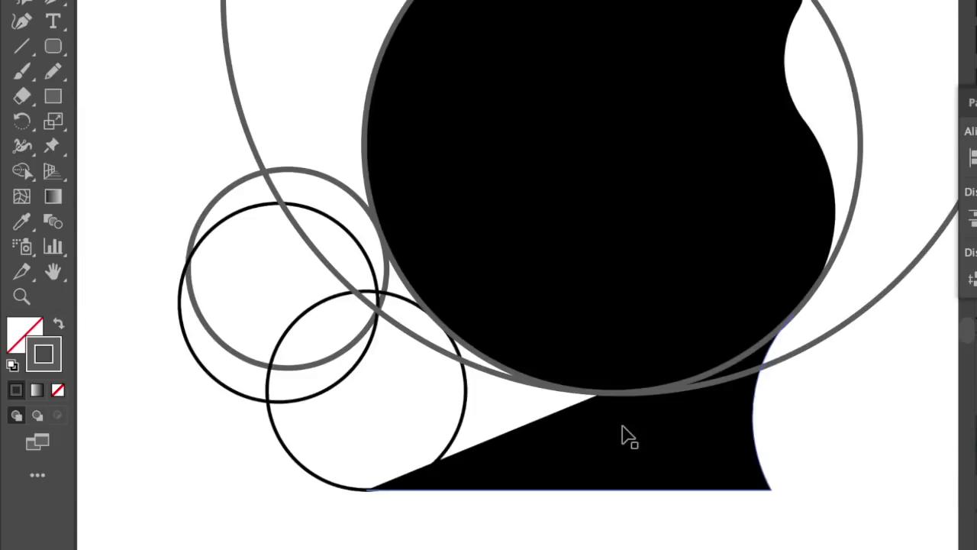
Step: Select the cheek circles, big outer circle and head circle and fill them solid black
key(ctrl+minus)
drag(432, 428, 436, 430)
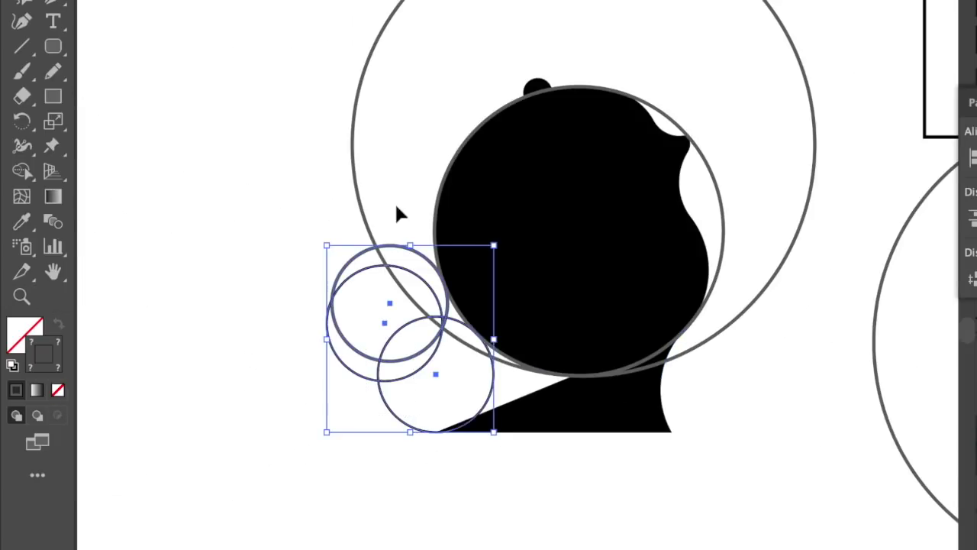
shift+click(353, 179)
shift+click(718, 185)
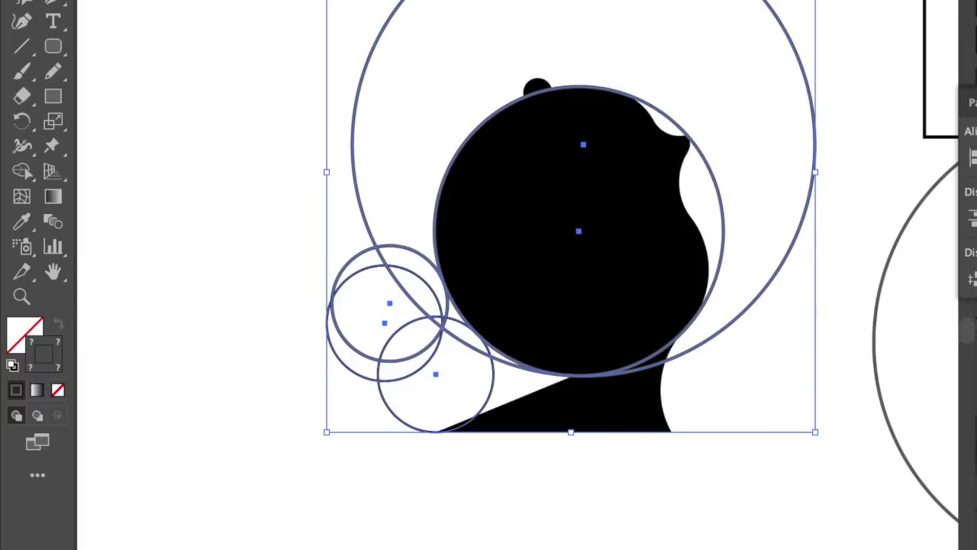
key(shift+x)
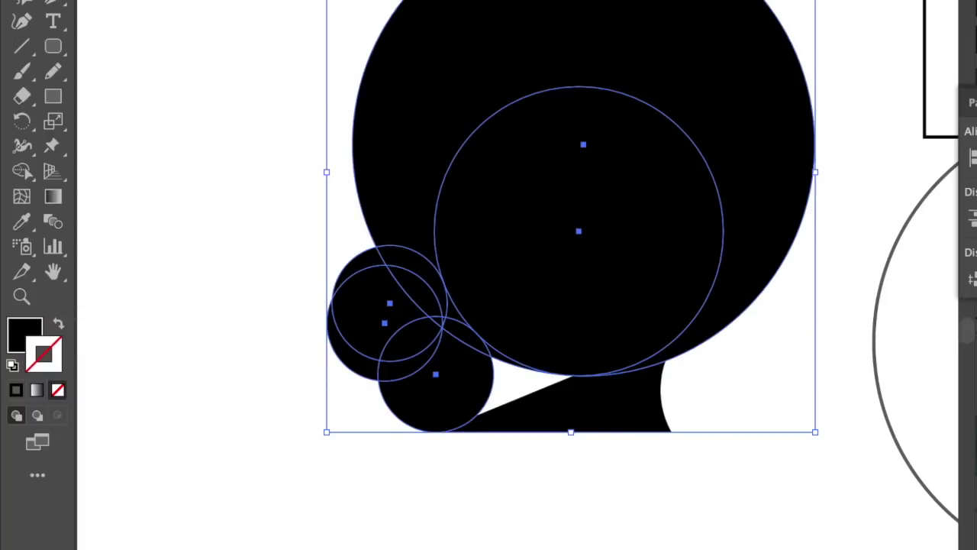
Step: Delete the oversized outer circle and the extra small top-left circle
drag(371, 467, 705, 174)
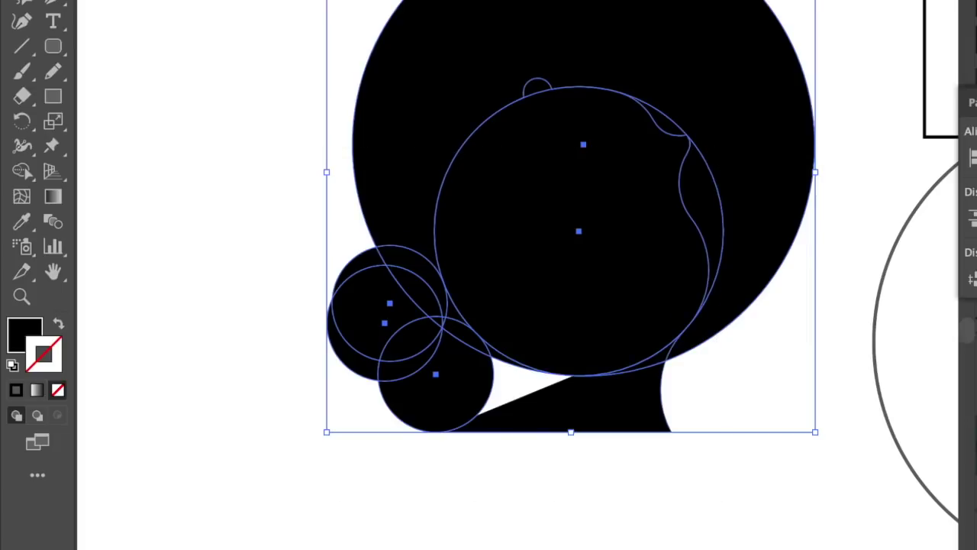
click(680, 131)
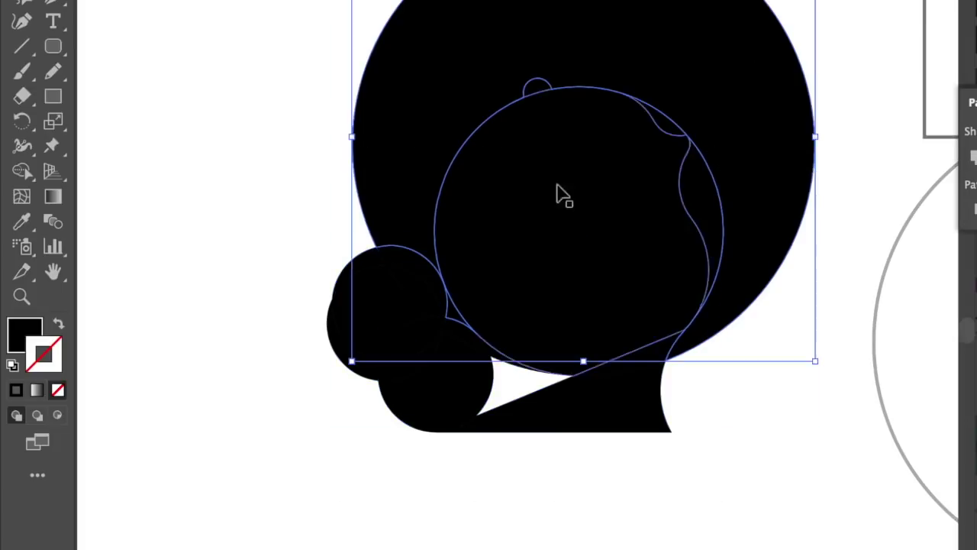
key(Delete)
click(405, 254)
key(Delete)
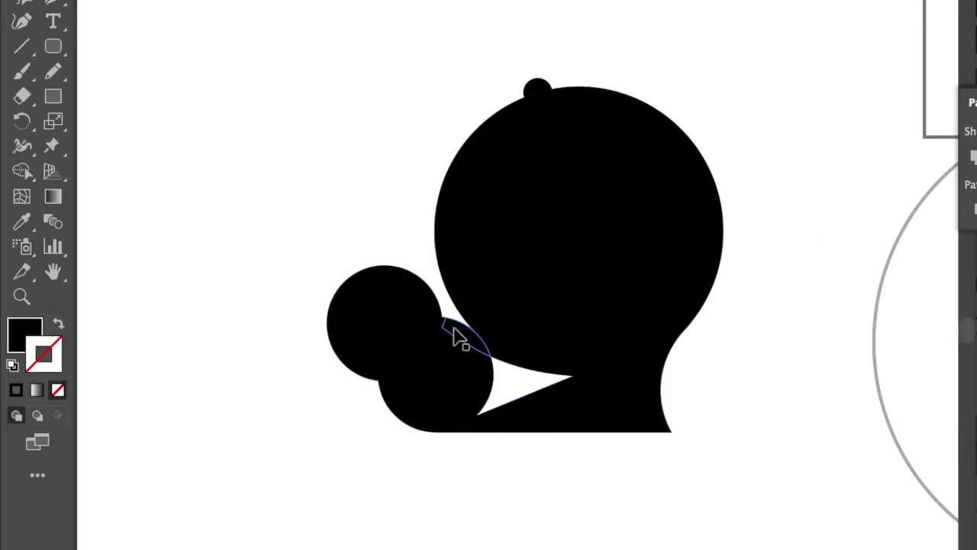
Step: Remove the overlapping slivers and small wedge near the tail
drag(458, 342, 725, 334)
click(491, 341)
shift+click(519, 345)
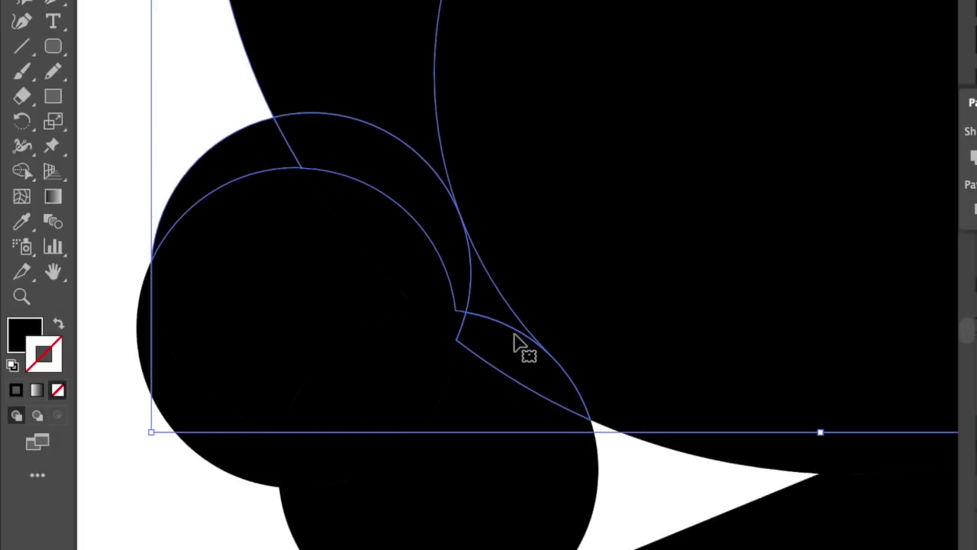
key(Delete)
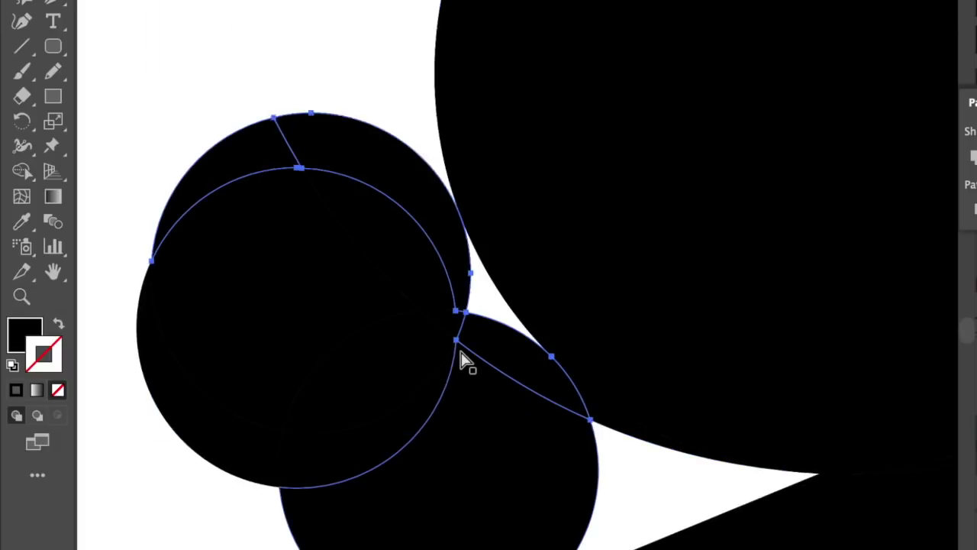
click(502, 350)
key(Delete)
Step: Remove the remaining wedge between the curves
click(623, 432)
key(z)
drag(655, 442, 728, 461)
key(v)
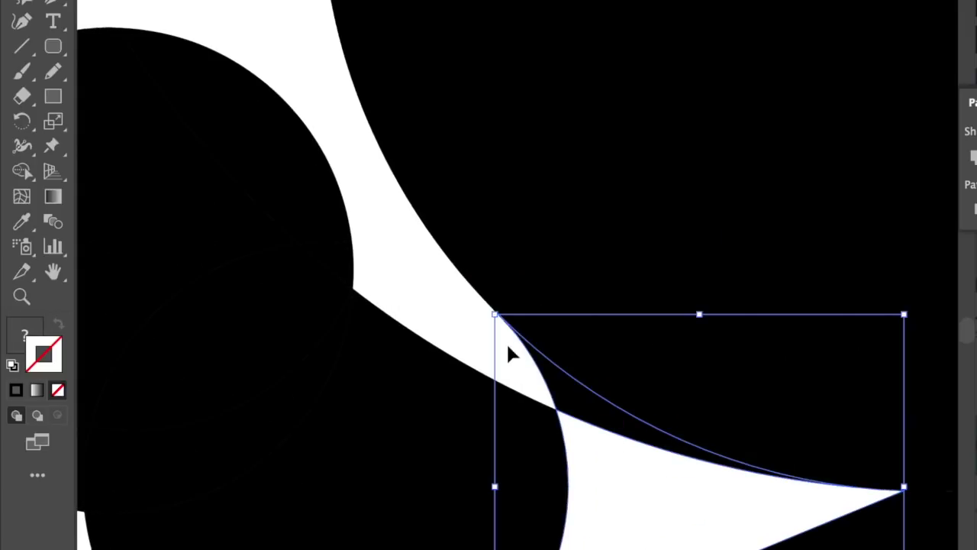
click(535, 371)
key(Delete)
Step: Select the upper black shape and body piece, then view the whole dog
click(556, 372)
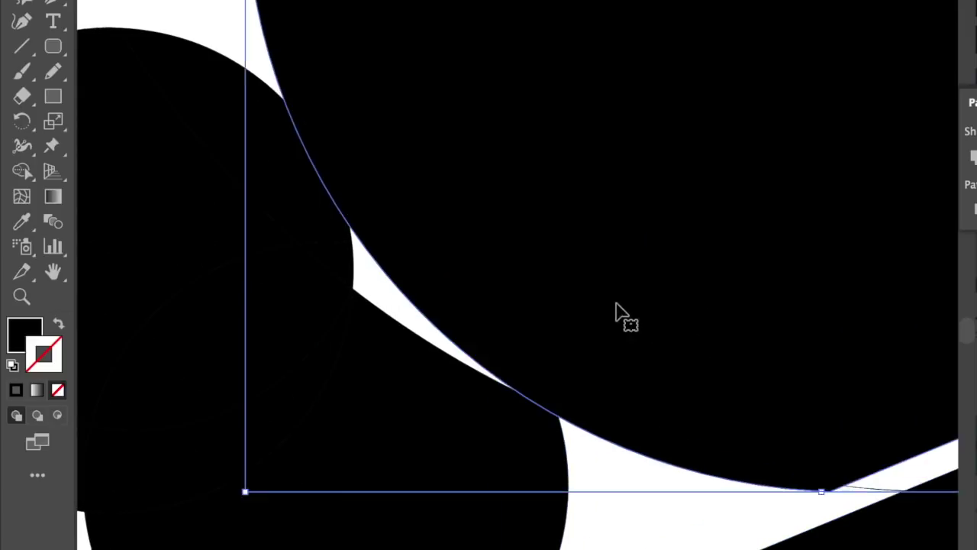
click(598, 458)
key(z)
alt+click(487, 374)
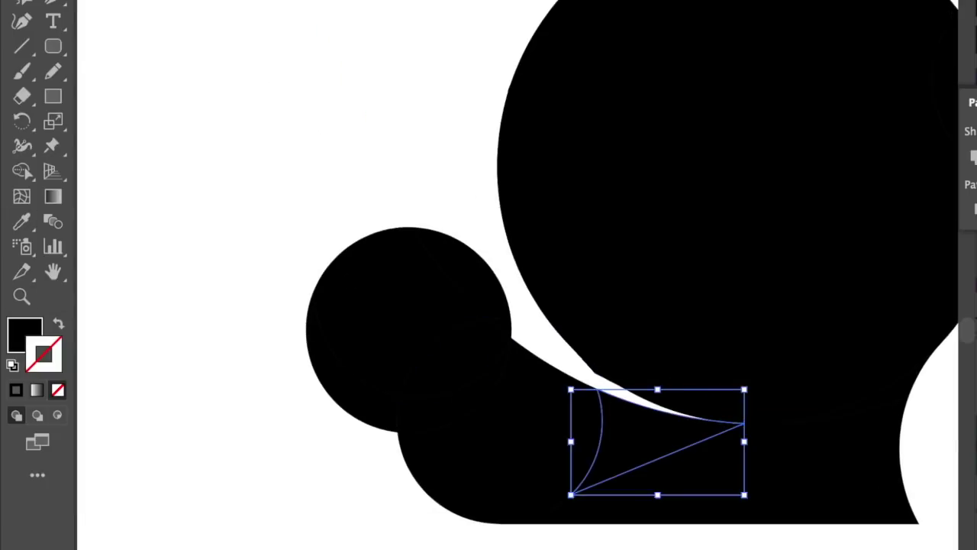
alt+click(486, 374)
drag(737, 410, 649, 410)
key(v)
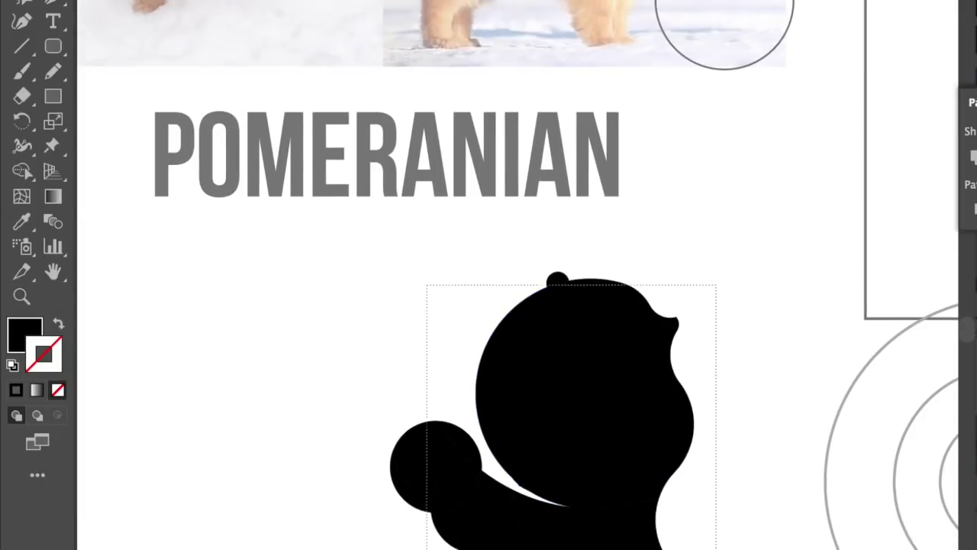
Step: Zoom out over the layout and bring the concentric guide circles into view
key(z)
drag(626, 415, 601, 430)
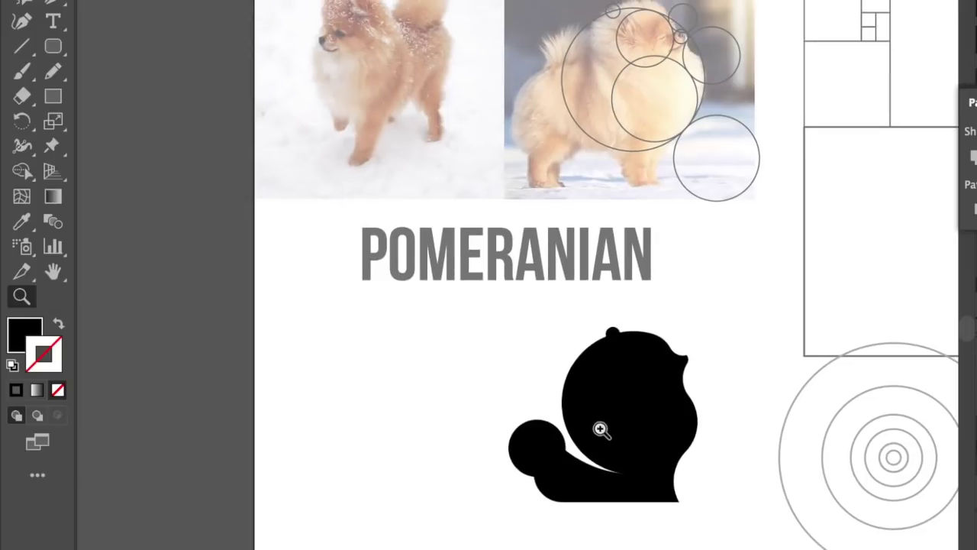
drag(745, 412, 737, 411)
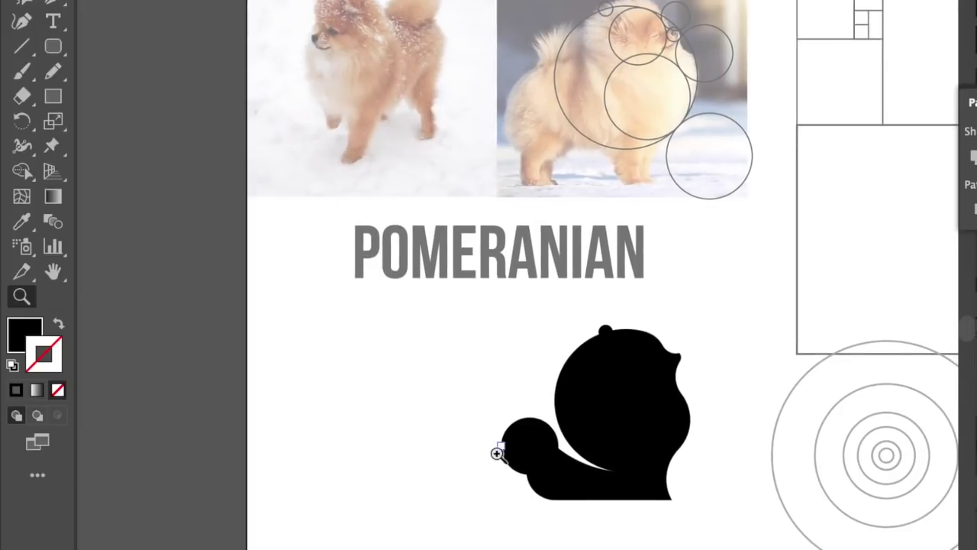
click(497, 451)
key(v)
click(534, 526)
key(ctrl+minus)
key(ctrl+minus)
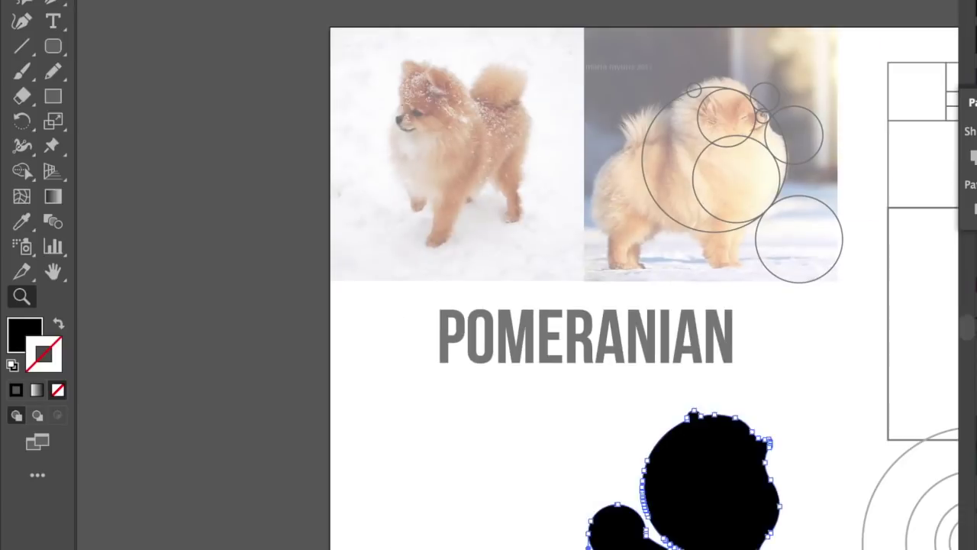
drag(849, 427, 664, 380)
click(663, 379)
Step: Paste the two small inner circles over the head and align them as the ear
scroll(639, 359, up, 3)
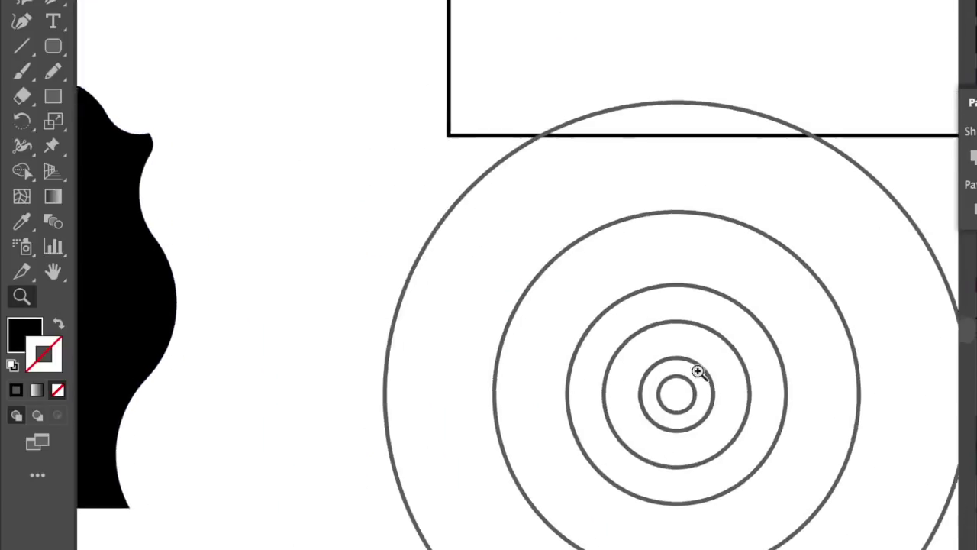
click(697, 421)
scroll(710, 388, up, 3)
click(745, 382)
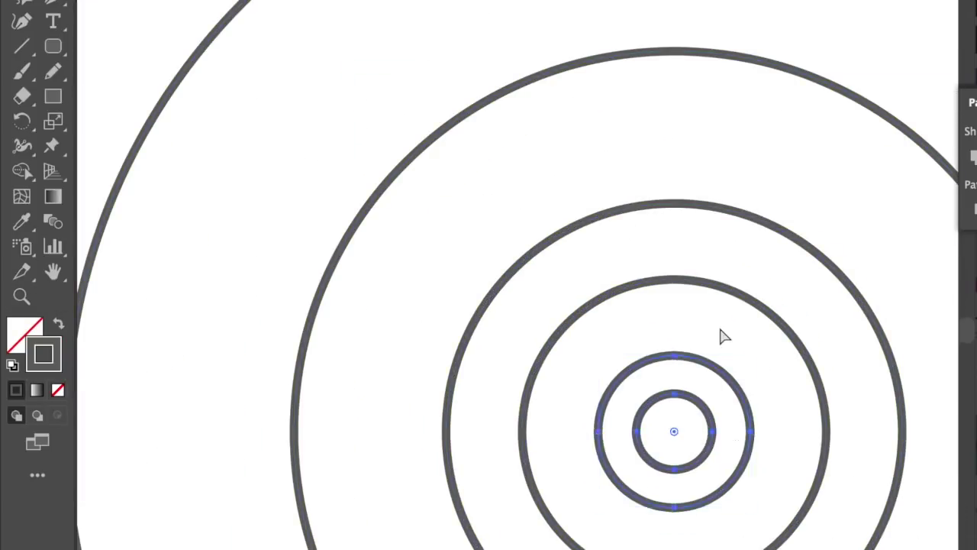
scroll(719, 324, down, 3)
scroll(533, 323, up, 3)
click(535, 232)
scroll(558, 275, up, 2)
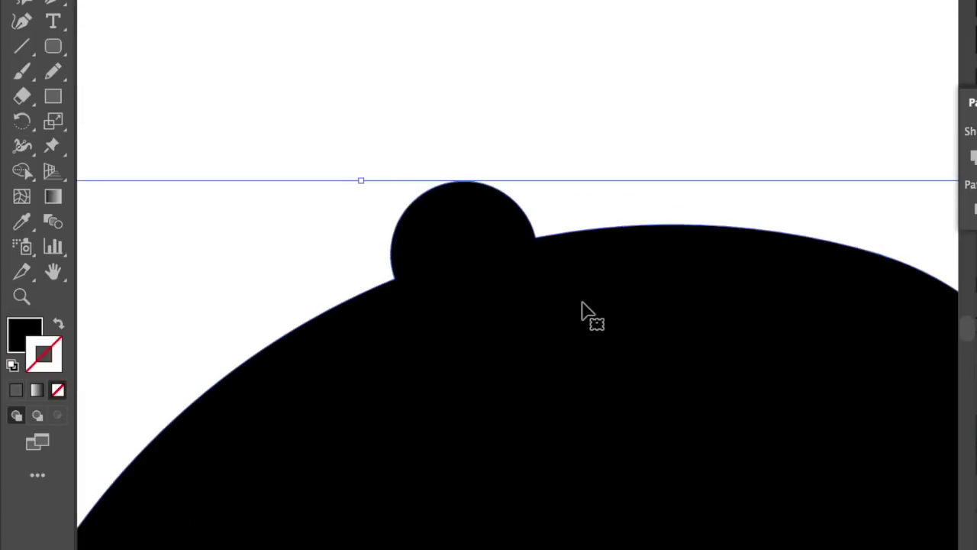
key(ctrl+alt+3)
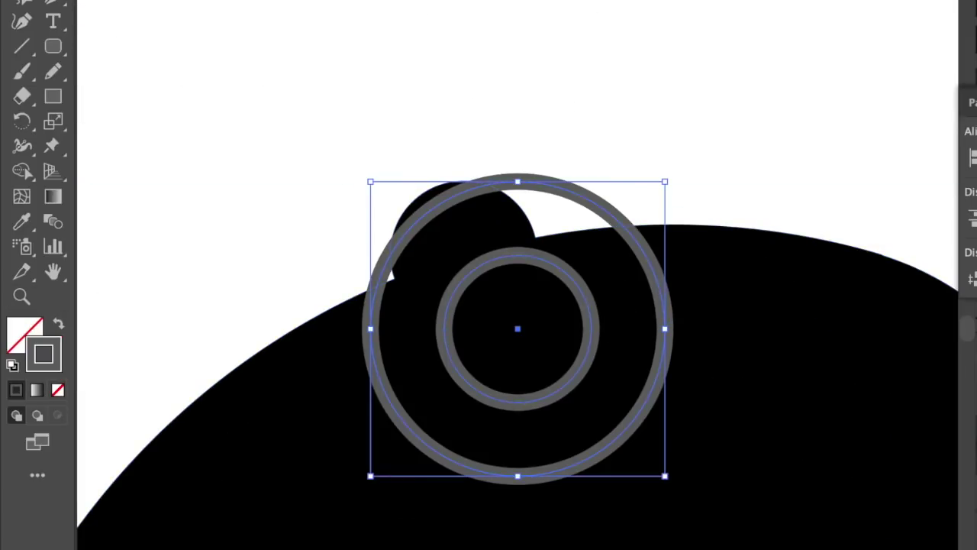
drag(563, 333, 508, 197)
key(ctrl+minus)
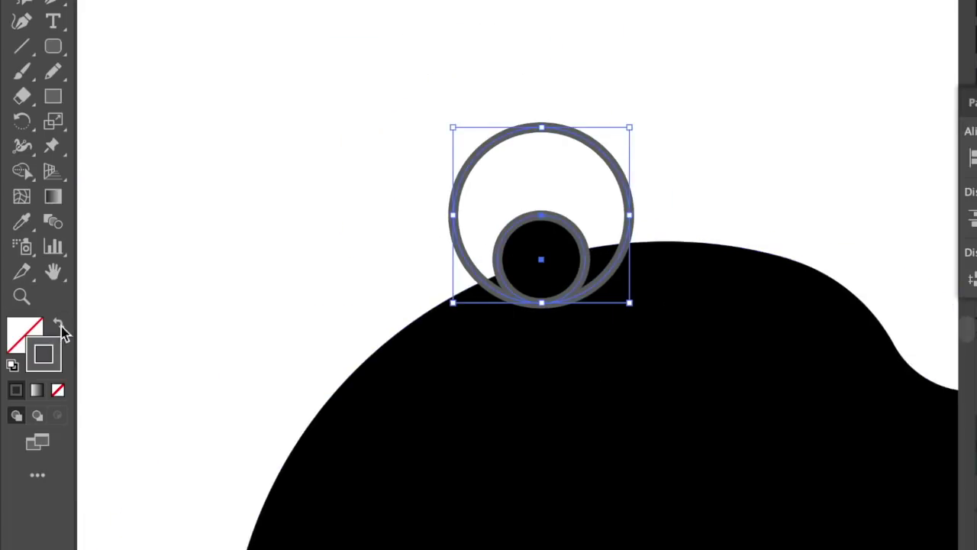
Step: Fill the ear circles grey and use Shape Builder to remove the outer ring, cutting a notch
click(58, 324)
drag(305, 207, 558, 397)
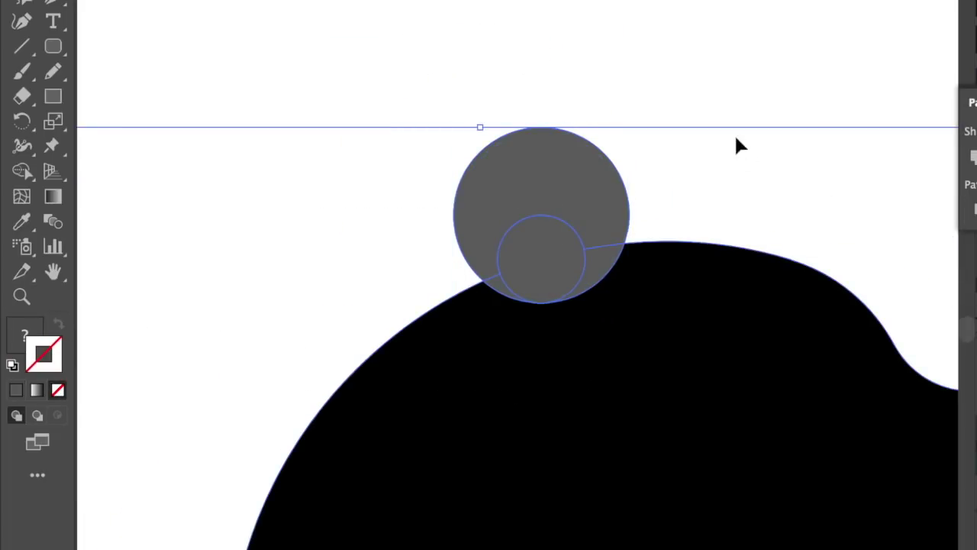
key(shift+m)
alt+click(502, 268)
drag(493, 279, 602, 264)
click(637, 236)
Step: Restore the body's black fill and eyedrop black onto the ear circle
key(z)
alt+click(349, 219)
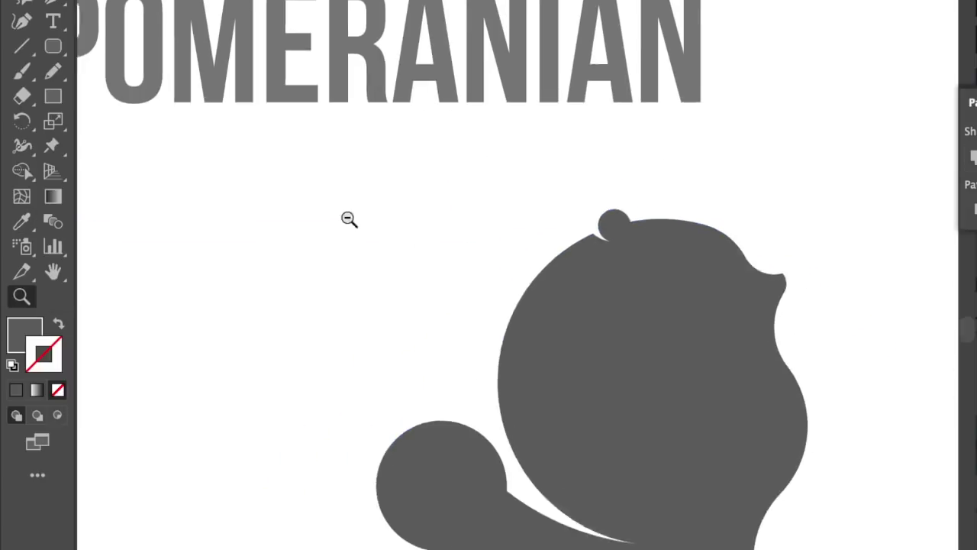
key(ctrl+z)
key(i)
click(641, 312)
Step: Merge the ear into the silhouette and pan back to the guide circles
key(v)
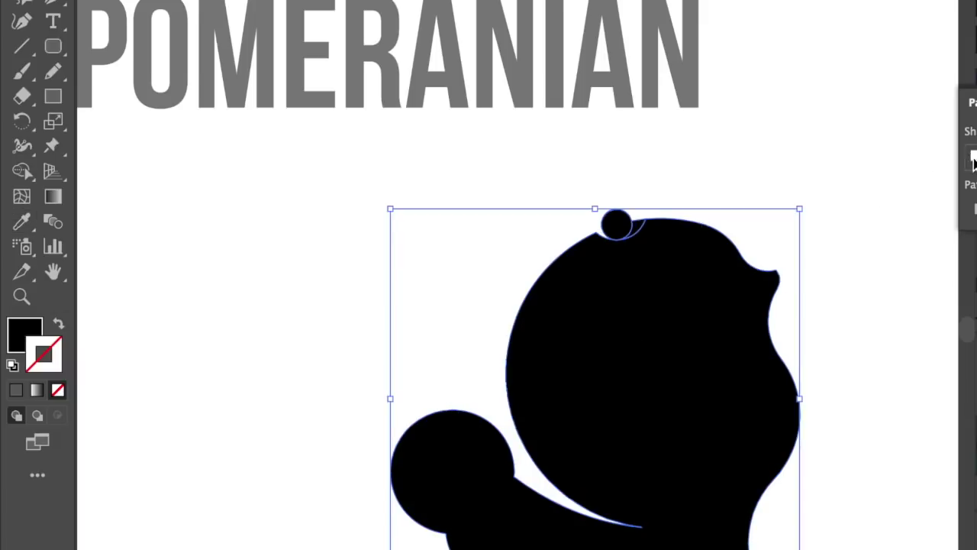
click(974, 160)
key(z)
alt+click(528, 245)
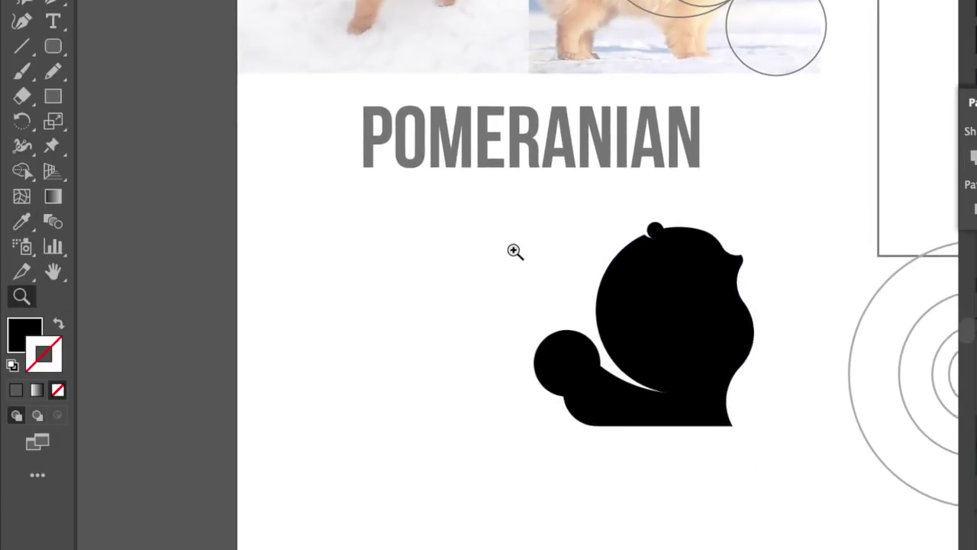
click(514, 252)
alt+click(615, 231)
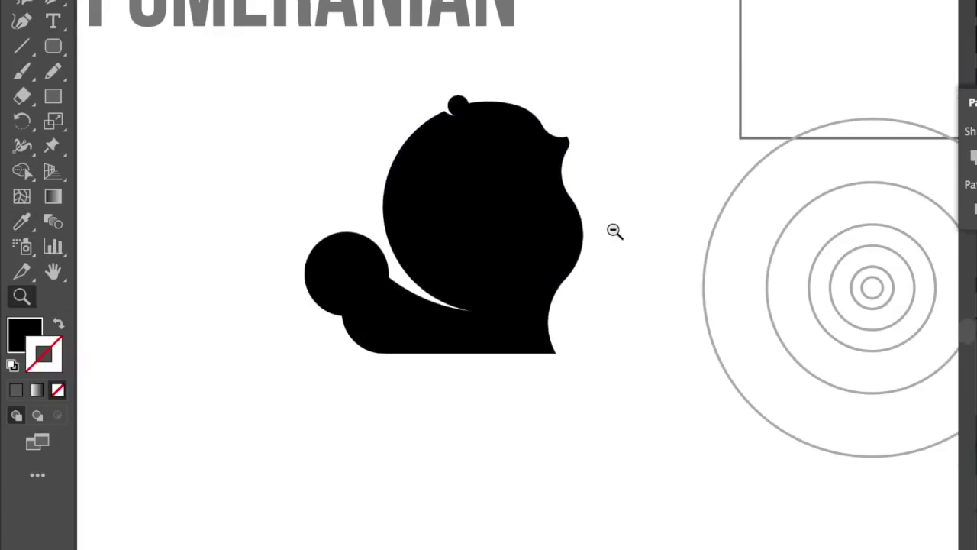
drag(843, 239, 759, 206)
Step: Paste a copy of the inner target circles and position them around the tail ball
click(848, 229)
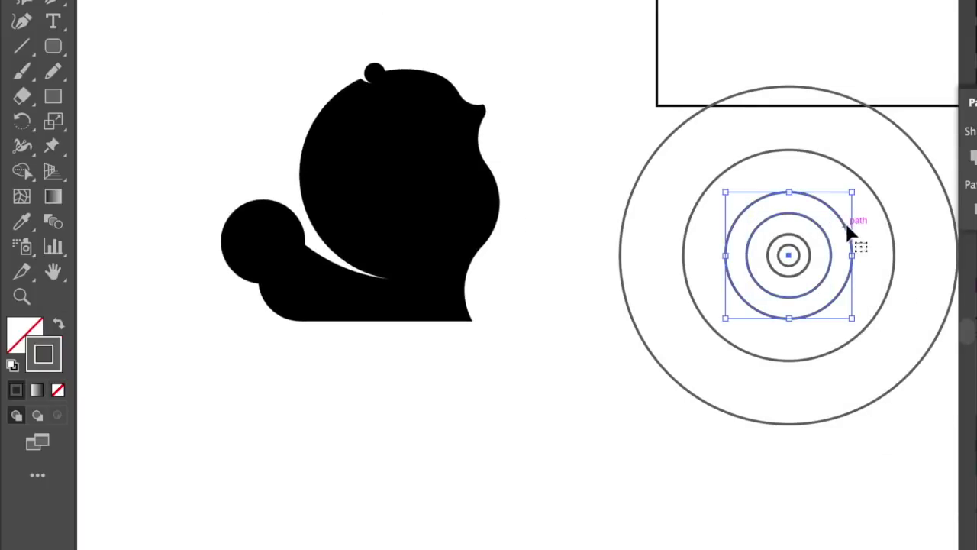
key(z)
click(517, 267)
key(ctrl+v)
drag(605, 253, 453, 221)
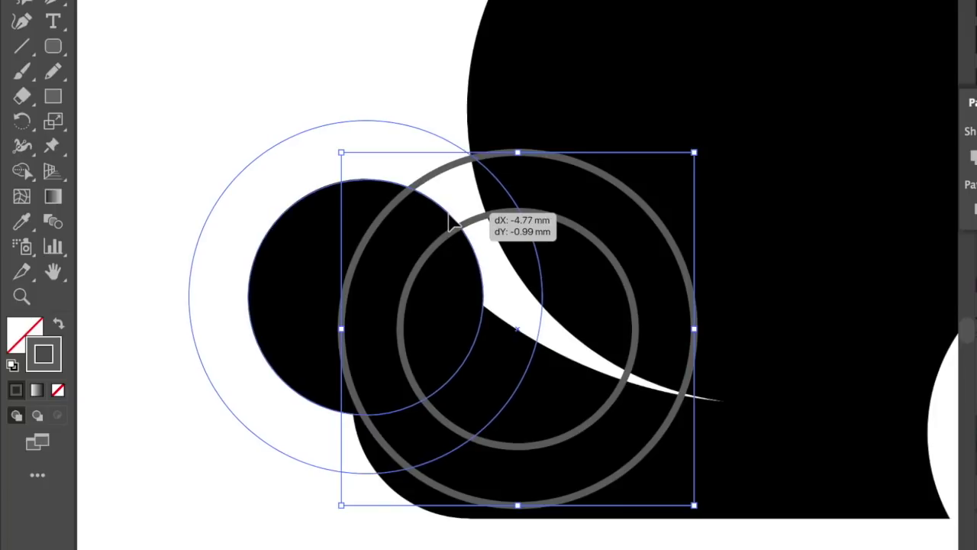
drag(453, 222, 453, 221)
mouse_move(473, 156)
mouse_down()
mouse_move(474, 142)
mouse_move(428, 125)
mouse_up()
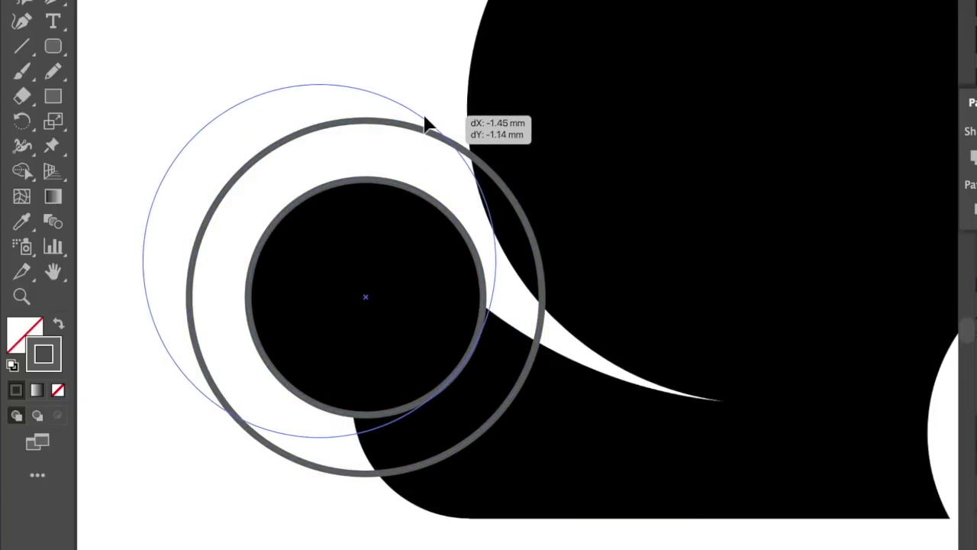
drag(427, 125, 428, 125)
key(ctrl+minus)
Step: Fill the rings grey and select them together with the body
shift+click(328, 279)
click(59, 330)
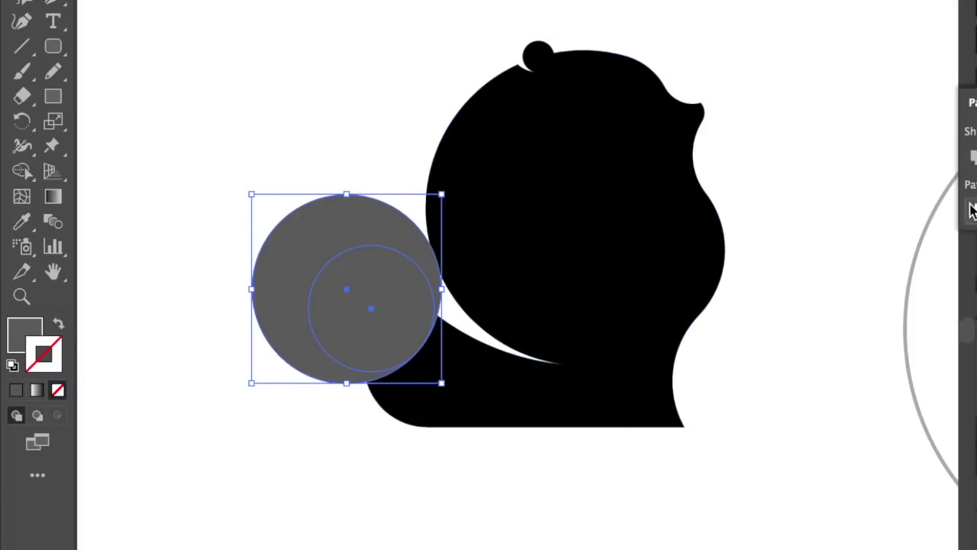
shift+click(699, 113)
key(shift+m)
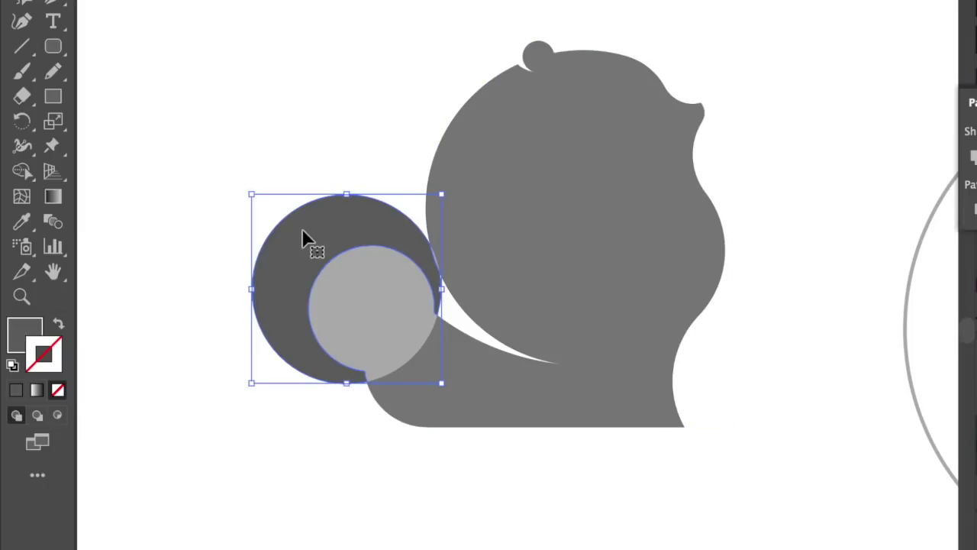
Step: Fill the grey head circle black so it merges with the dog's black body silhouette
drag(303, 236, 374, 387)
scroll(423, 290, up, 3)
click(467, 325)
scroll(344, 507, up, 2)
click(707, 316)
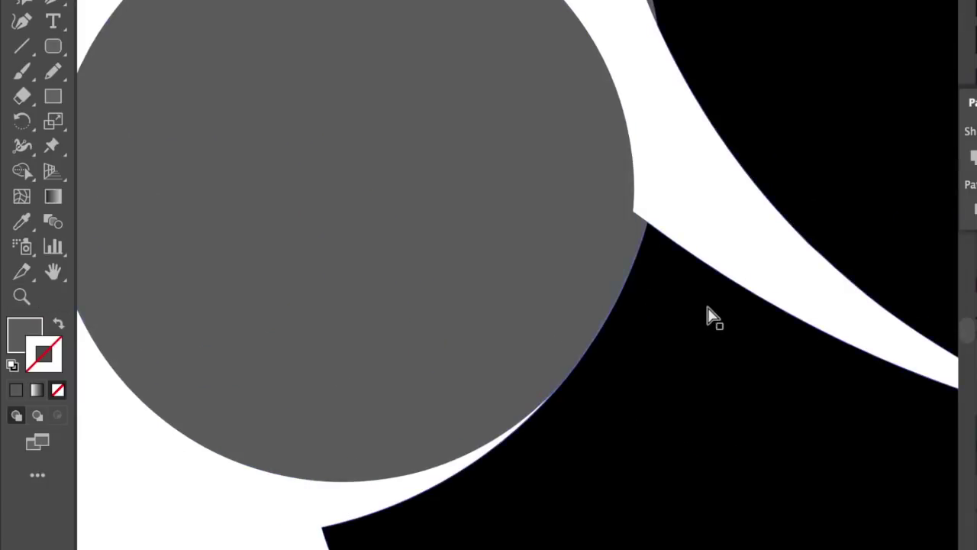
scroll(709, 259, down, 5)
key(u)
click(802, 195)
key(Return)
key(ctrl+z)
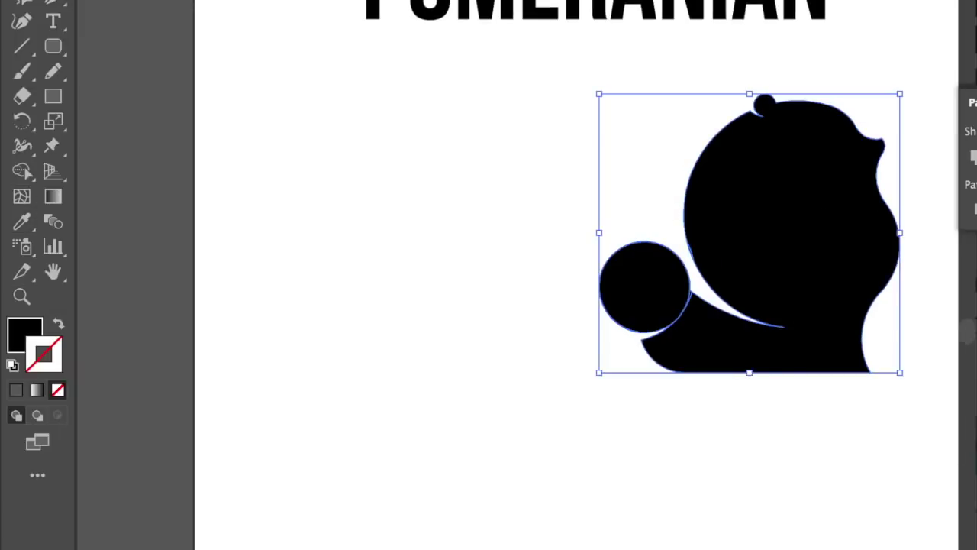
scroll(557, 200, down, 2)
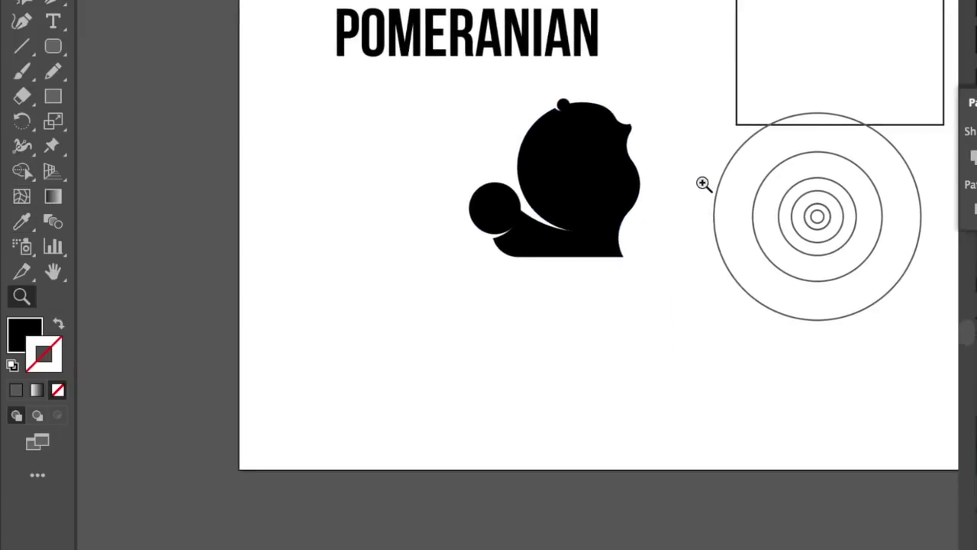
scroll(681, 176, down, 1)
drag(682, 176, 635, 315)
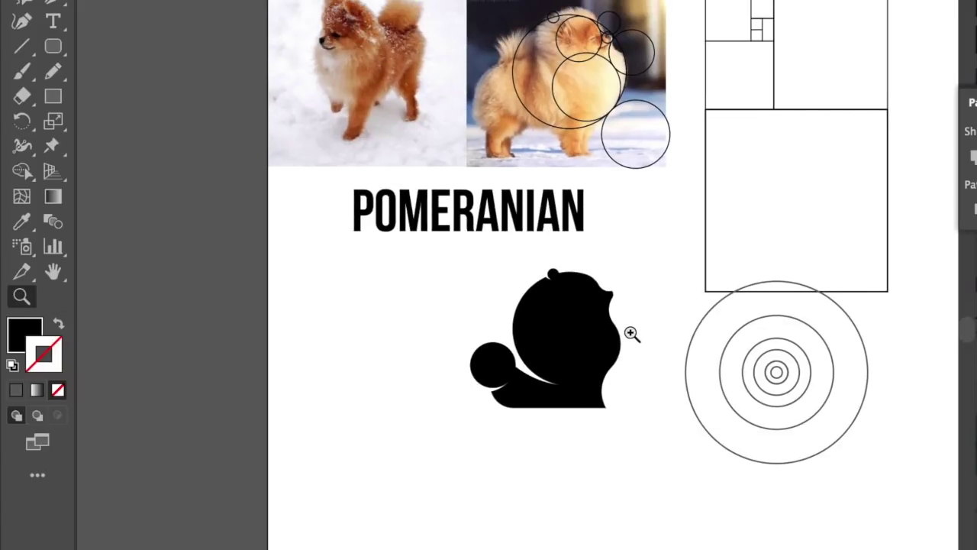
Step: Move the golden-ratio rectangle grid up and to the right, clear of the concentric circles
click(629, 331)
double_click(630, 329)
click(570, 468)
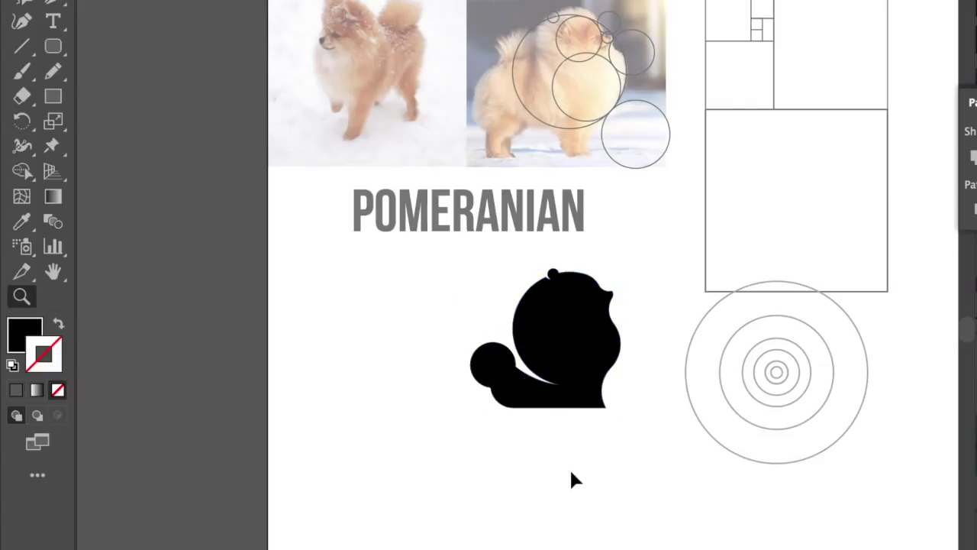
double_click(666, 266)
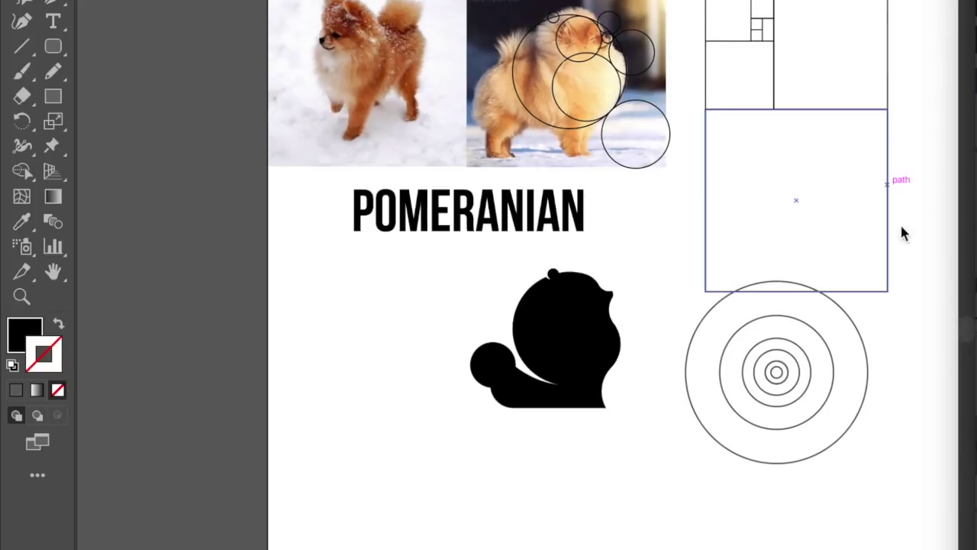
scroll(902, 229, right, 3)
drag(682, 113, 761, 102)
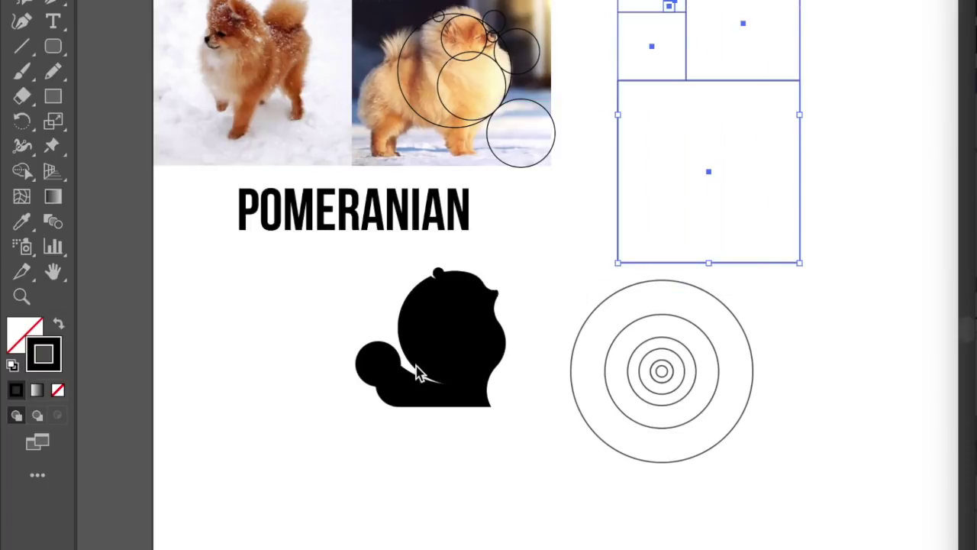
click(519, 312)
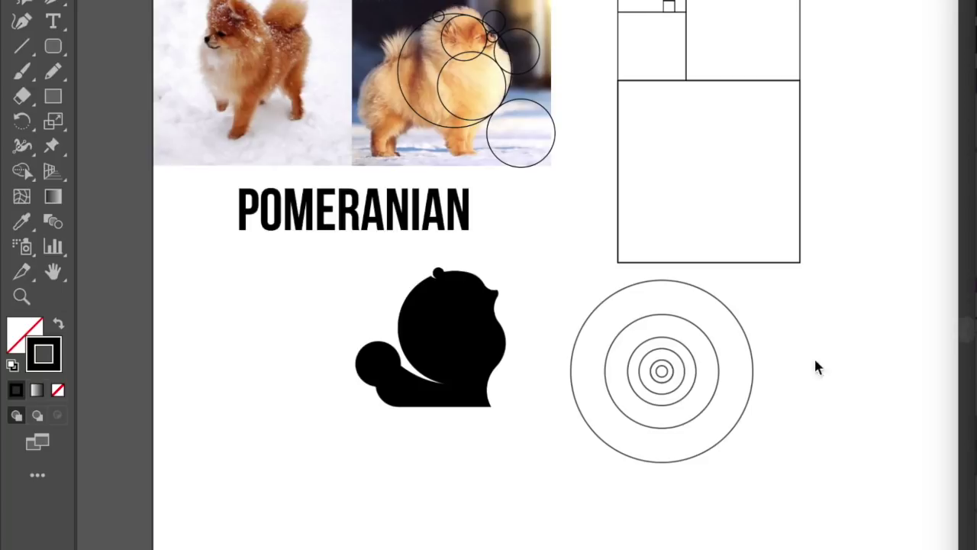
scroll(741, 295, up, 2)
Step: Place a copy of the mid-size ring over the dog's head and nudge it into place
drag(713, 366, 451, 310)
scroll(388, 258, up, 2)
scroll(545, 323, up, 4)
drag(736, 413, 733, 400)
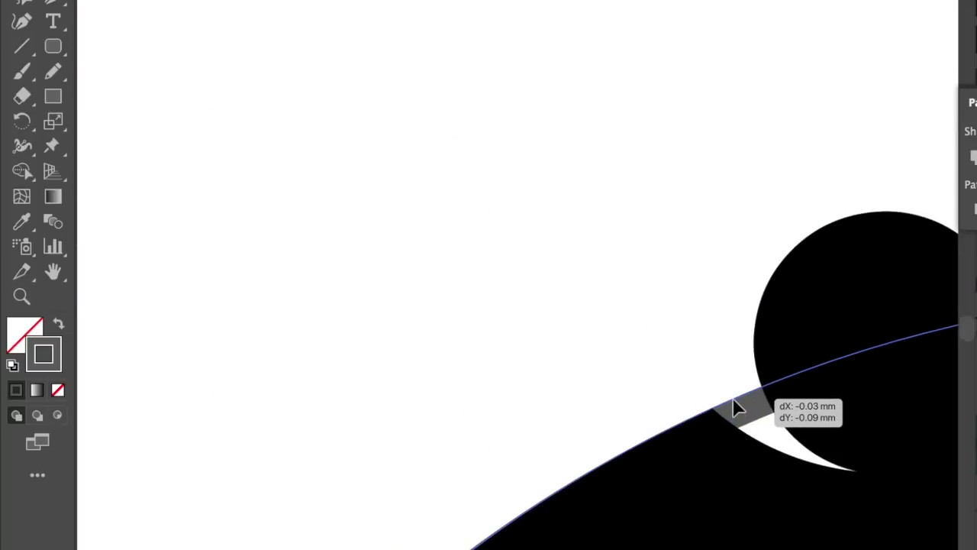
scroll(733, 400, down, 3)
scroll(654, 354, down, 2)
scroll(727, 282, down, 1)
scroll(705, 244, down, 2)
ctrl+click(539, 218)
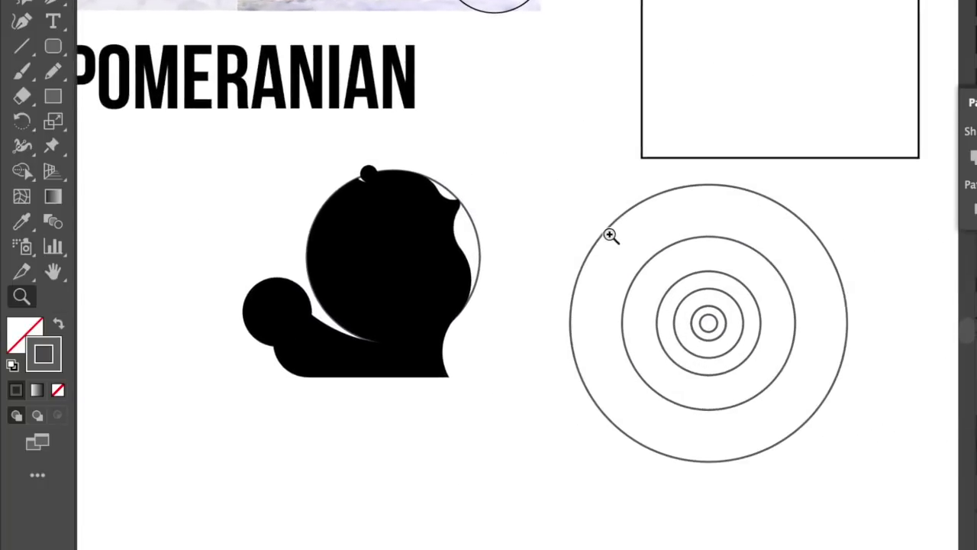
Step: Lay two more ring copies over the dog's head and zoom in to check their fit
drag(777, 273, 466, 193)
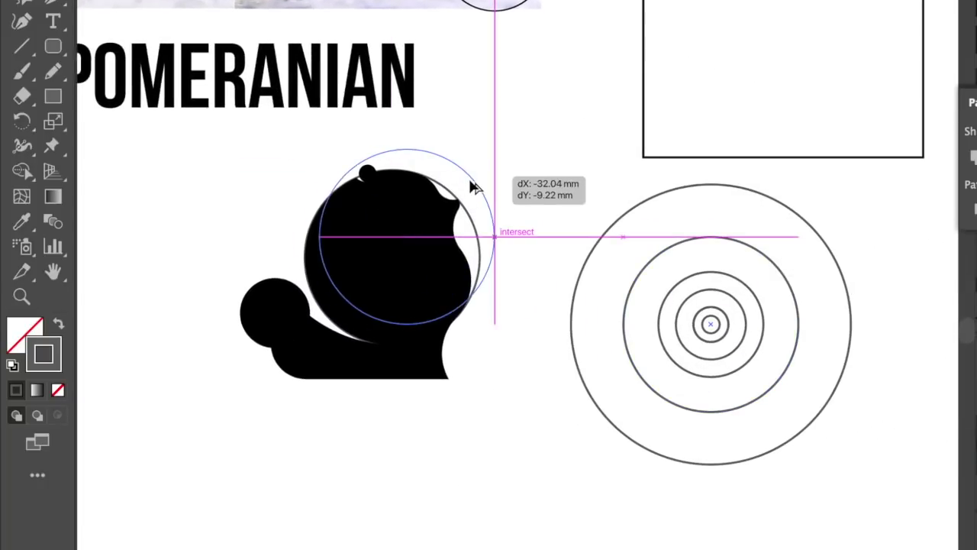
drag(468, 194, 469, 196)
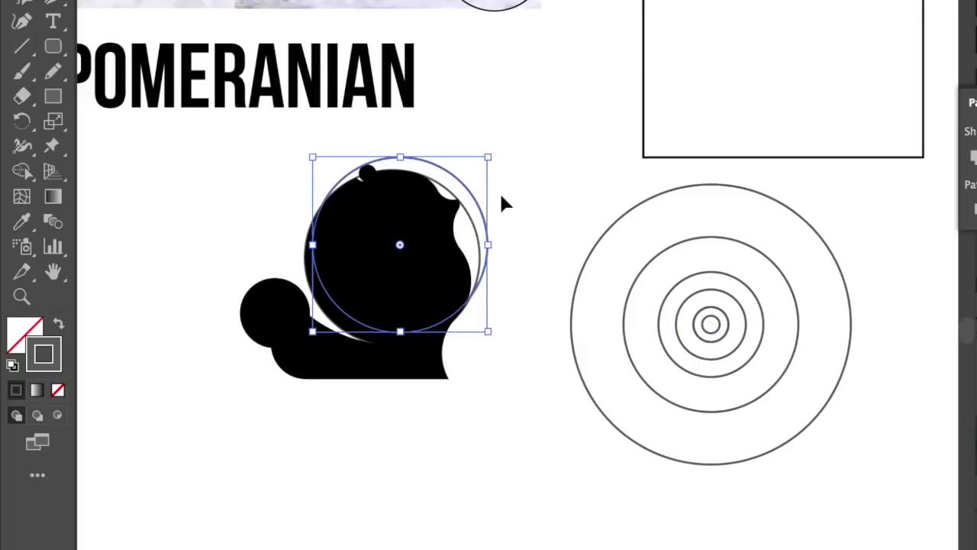
click(472, 246)
click(853, 265)
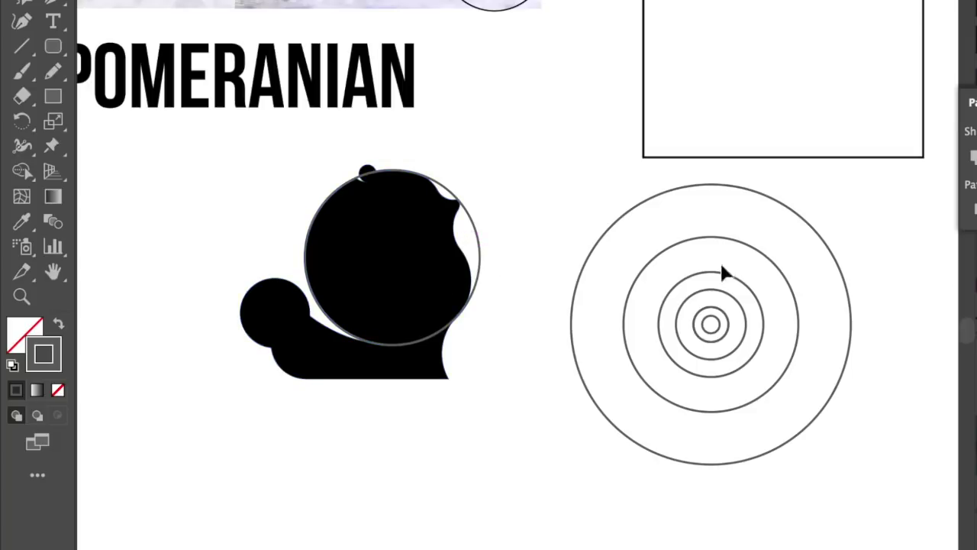
drag(785, 285, 449, 220)
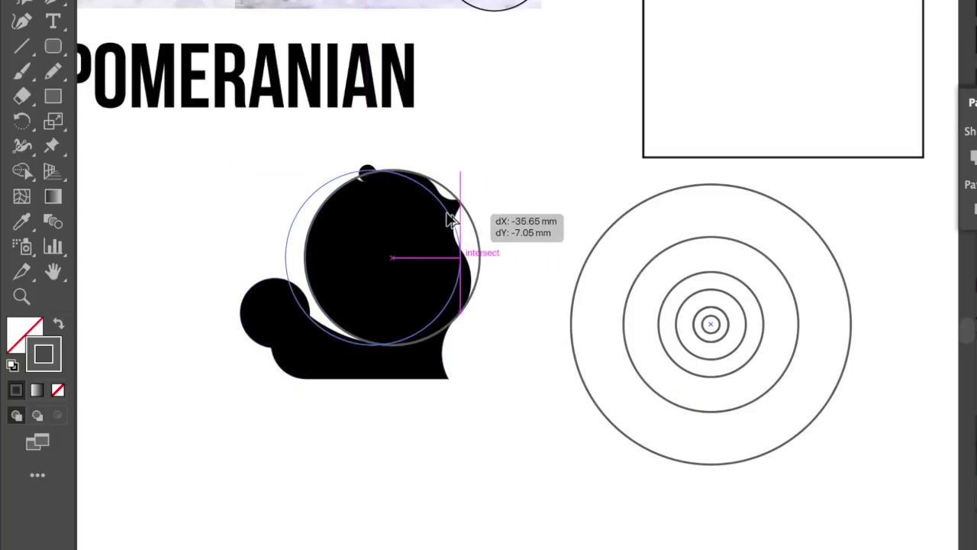
drag(449, 220, 449, 211)
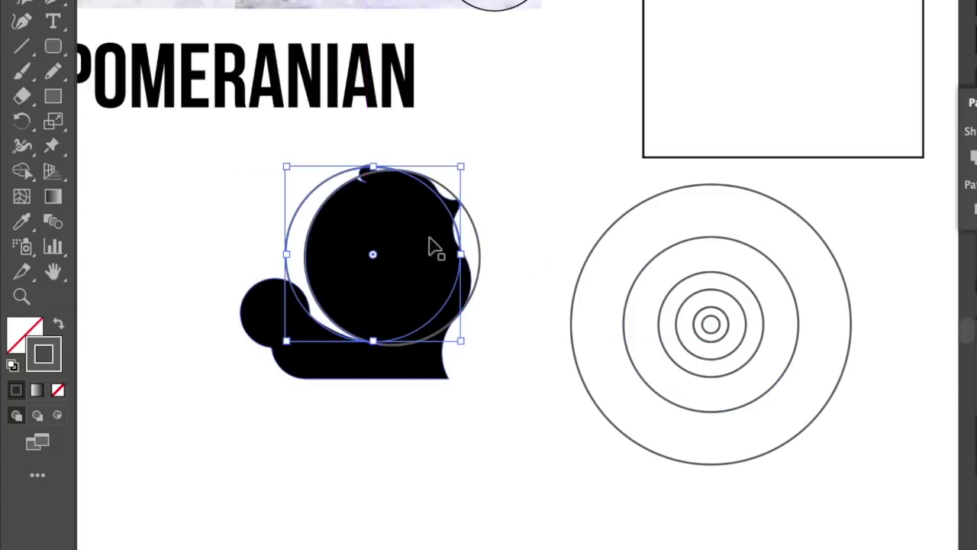
click(436, 247)
click(627, 288)
Step: Move an inner ring onto the dog's head, then view the whole logo
mouse_move(903, 333)
mouse_down()
mouse_move(527, 268)
mouse_move(902, 333)
mouse_up()
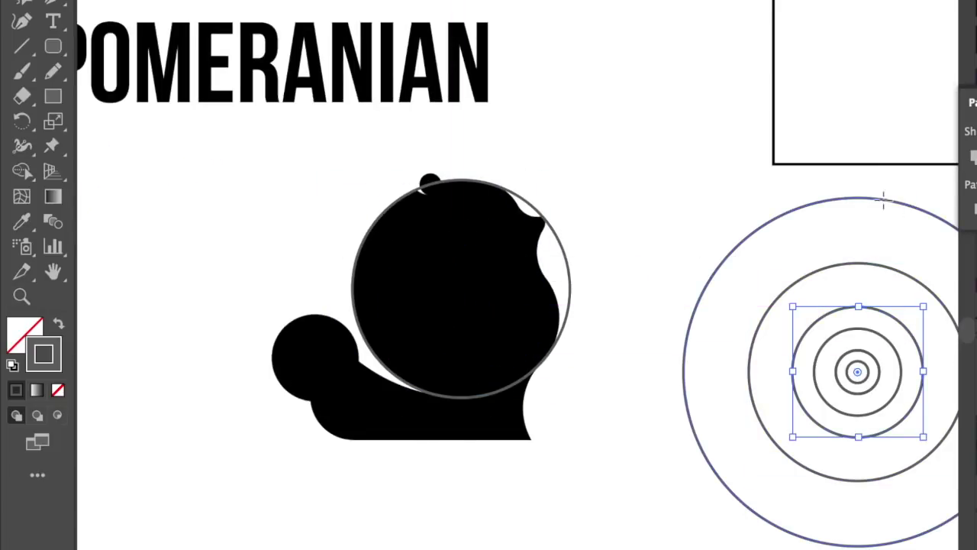
drag(883, 200, 884, 200)
mouse_move(890, 274)
mouse_down()
mouse_move(464, 193)
mouse_move(616, 131)
mouse_up()
ctrl+alt+click(622, 145)
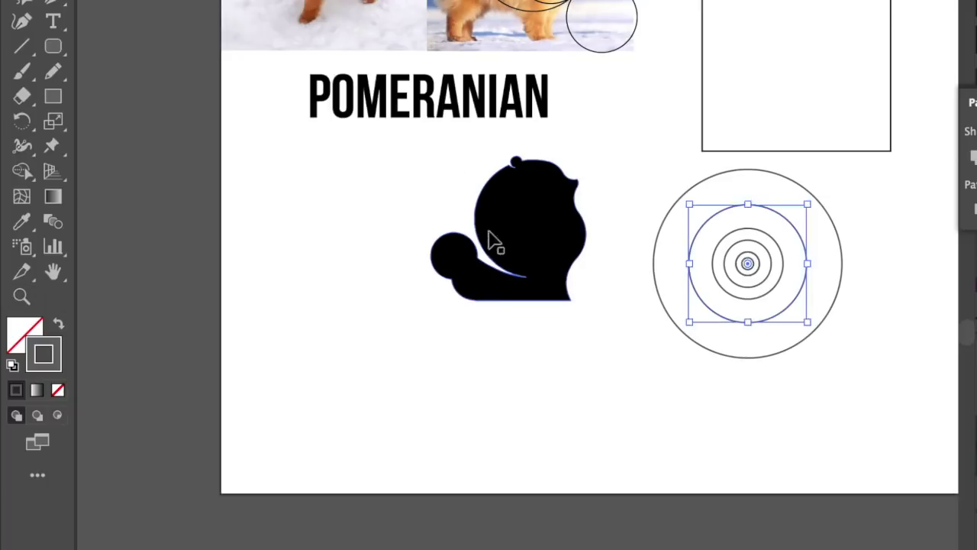
Step: Copy the POMERANIAN title to a spot below the dog
click(593, 126)
drag(534, 104, 617, 345)
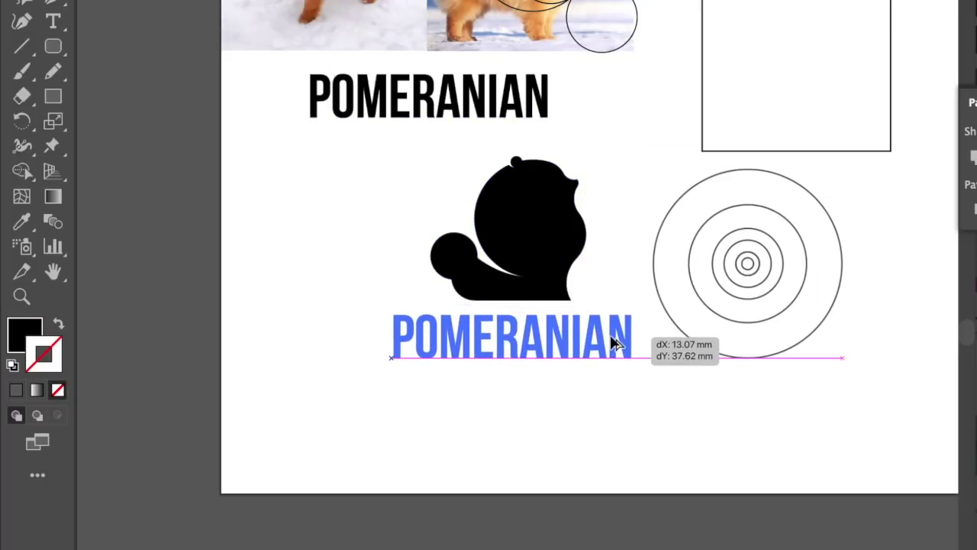
key(ctrl+z)
mouse_move(513, 110)
mouse_down()
mouse_move(603, 349)
mouse_move(604, 336)
mouse_up()
scroll(535, 306, right, 5)
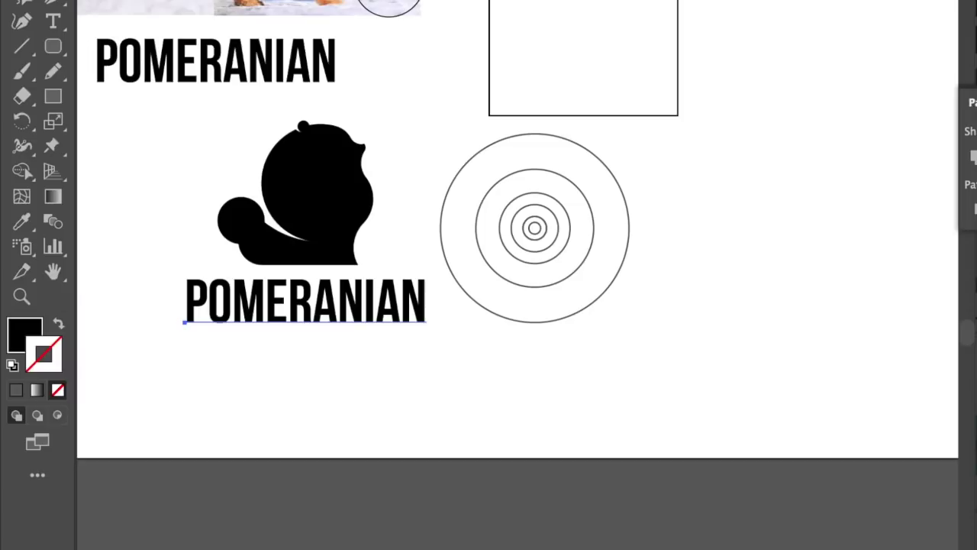
Step: Give the lower title a bold sans font, scale it to about half width, and move it up under the dog
key(Down)
key(Down)
key(Return)
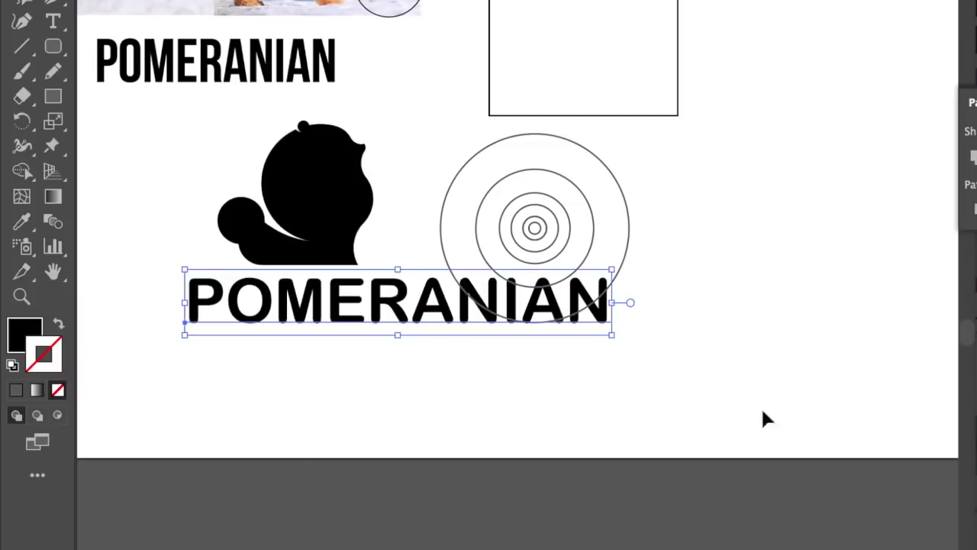
drag(599, 306, 426, 319)
drag(360, 321, 359, 300)
click(391, 339)
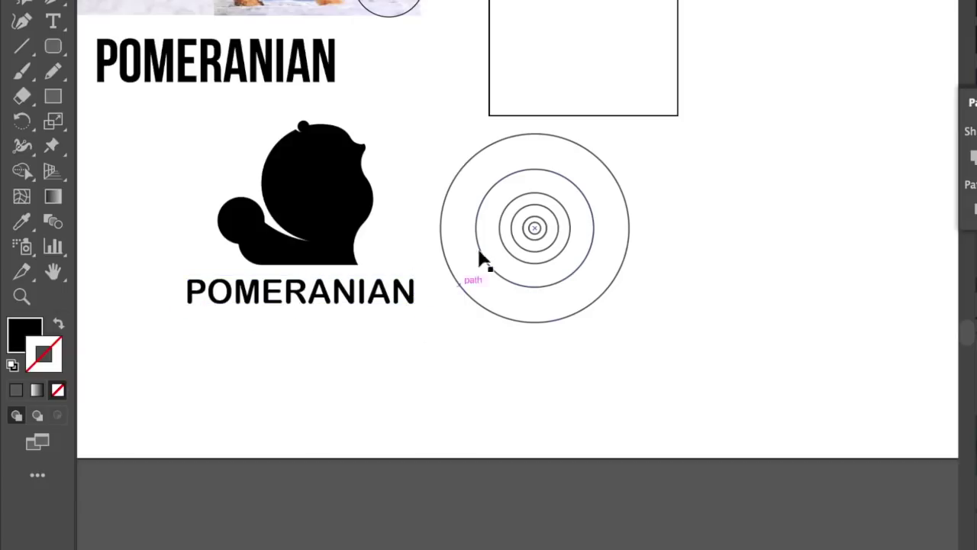
Step: Move the concentric circles further to the right
click(582, 259)
drag(560, 236, 596, 238)
click(428, 252)
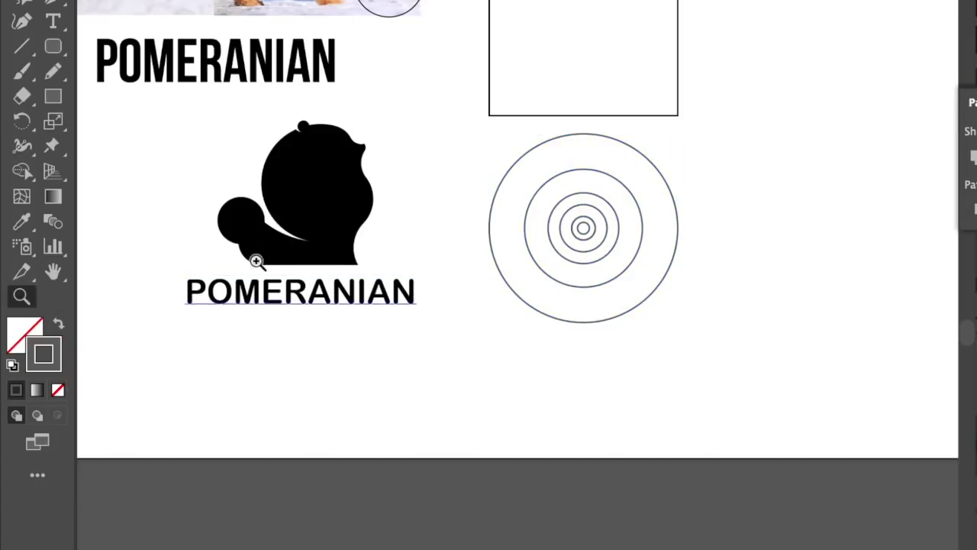
scroll(255, 262, up, 3)
scroll(594, 294, down, 2)
drag(618, 288, 566, 287)
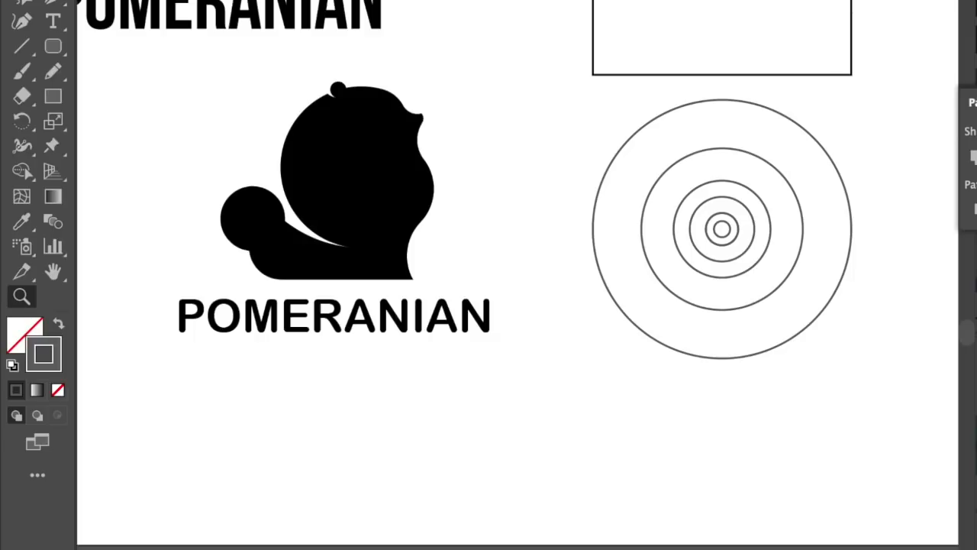
Step: Make the POMERANIAN wordmark dark grey, distinct from the black dog
key(v)
click(412, 321)
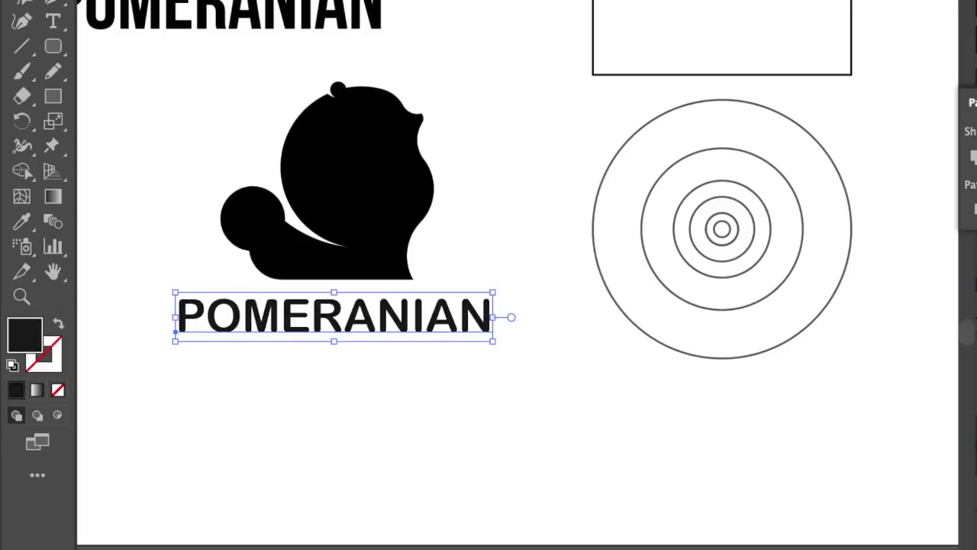
click(399, 210)
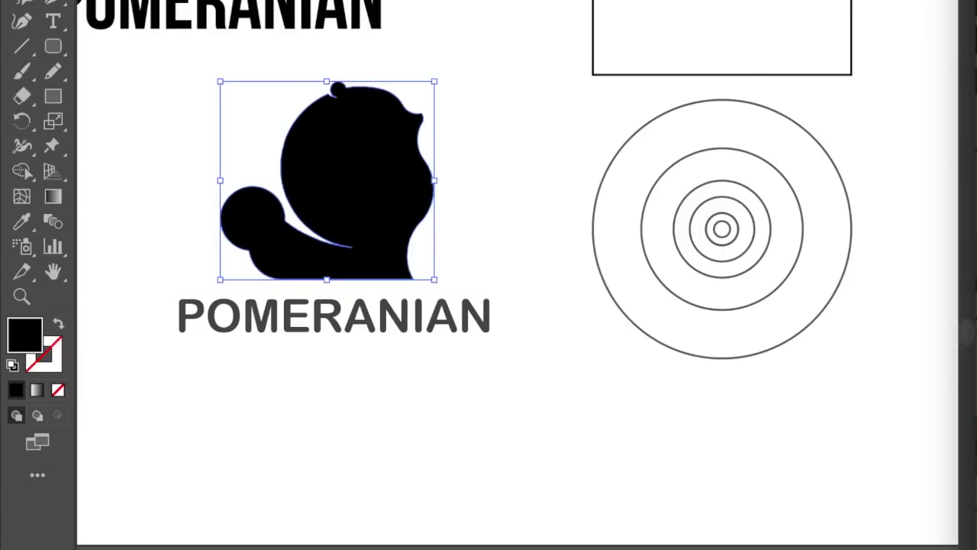
click(453, 191)
key(ctrl+minus)
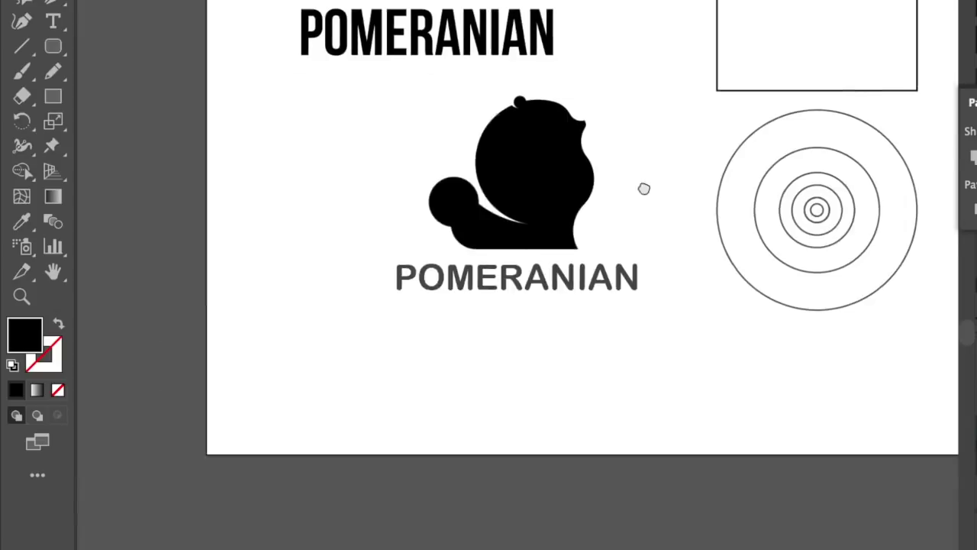
Step: Draw a background rectangle below the artboard for the logo
key(m)
drag(365, 57, 768, 394)
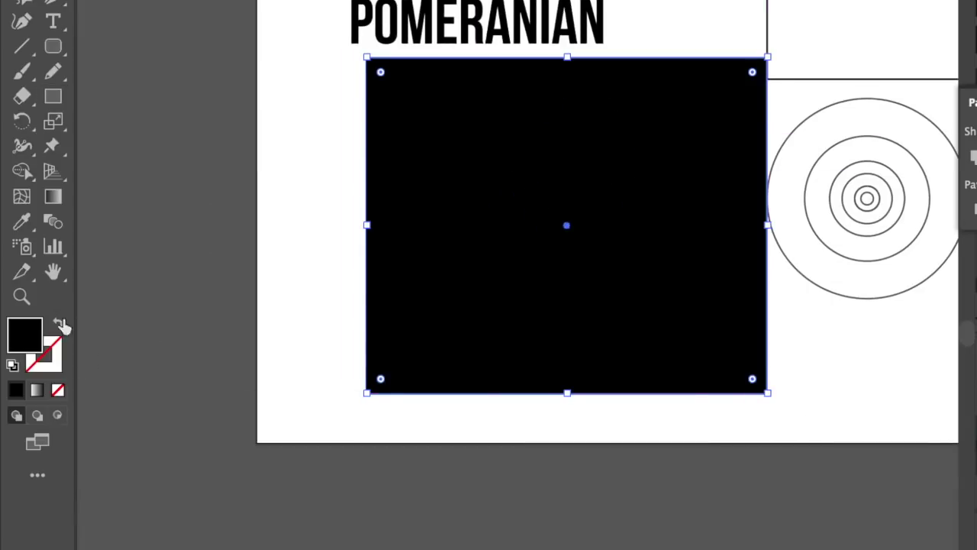
click(59, 323)
key(ctrl+minus)
drag(456, 448, 694, 549)
drag(752, 493, 668, 398)
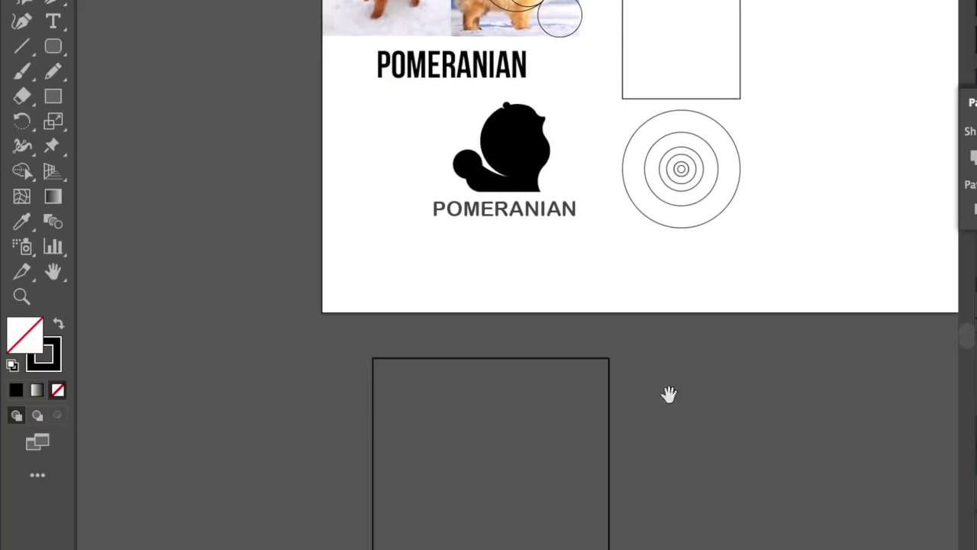
click(59, 323)
click(549, 279)
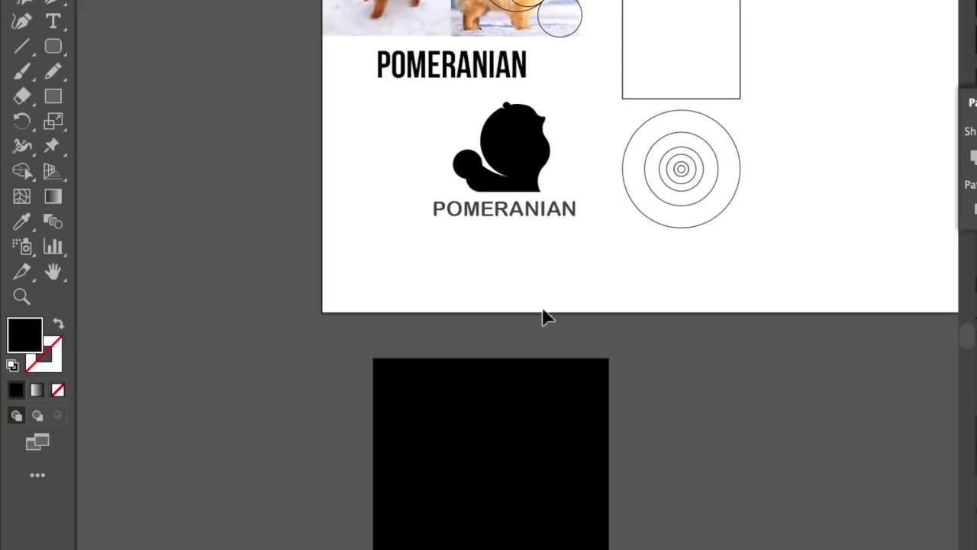
click(488, 374)
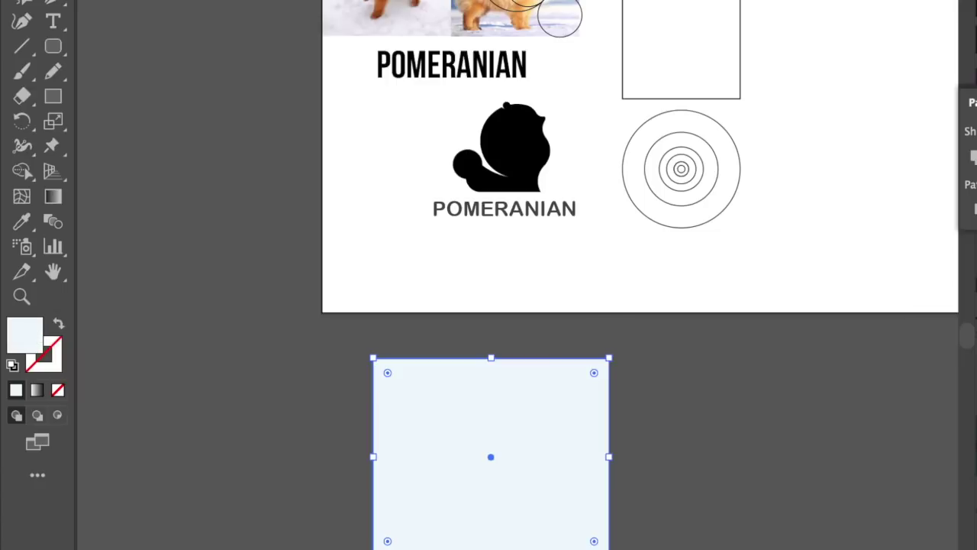
Step: Move the black logo and text onto the rectangle, scale it down, and centre it
click(600, 316)
drag(498, 165, 481, 464)
ctrl+click(473, 511)
drag(708, 220, 670, 252)
key(z)
click(561, 478)
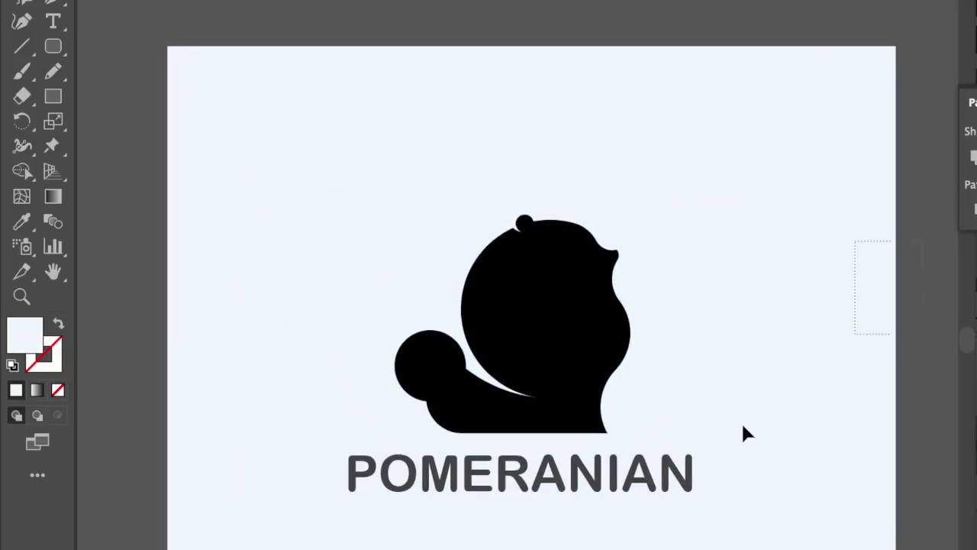
click(603, 305)
drag(562, 291, 570, 290)
Step: Tint the background rectangle's fill a pale cyan
click(796, 194)
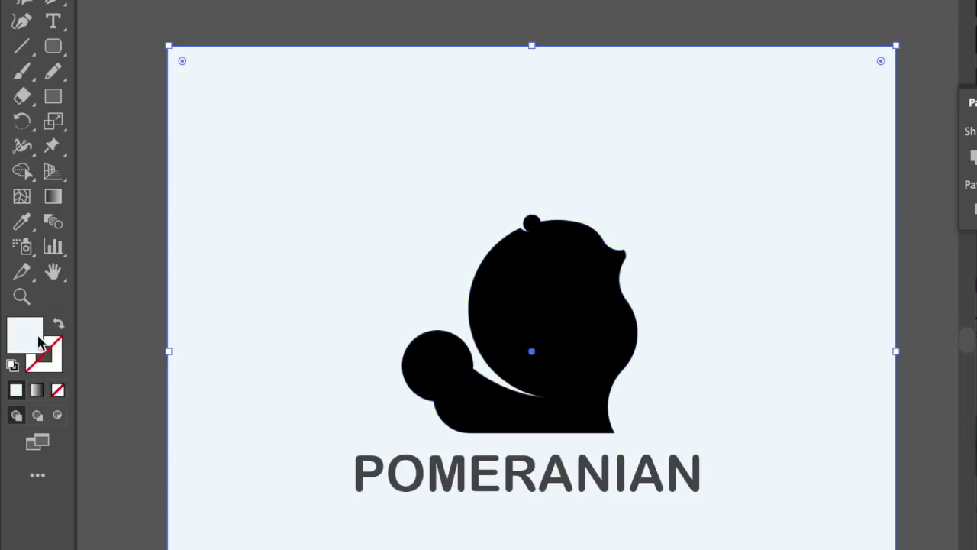
click(38, 338)
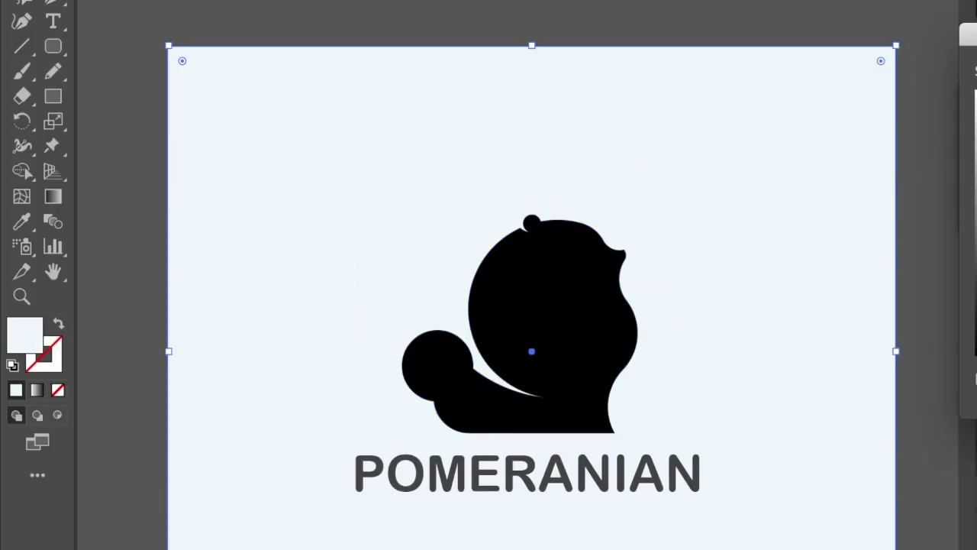
click(968, 229)
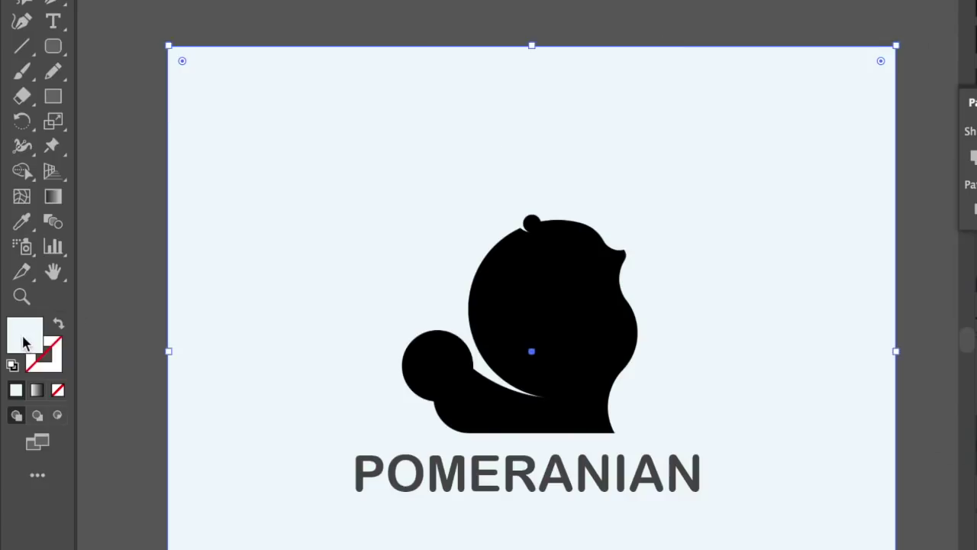
click(23, 342)
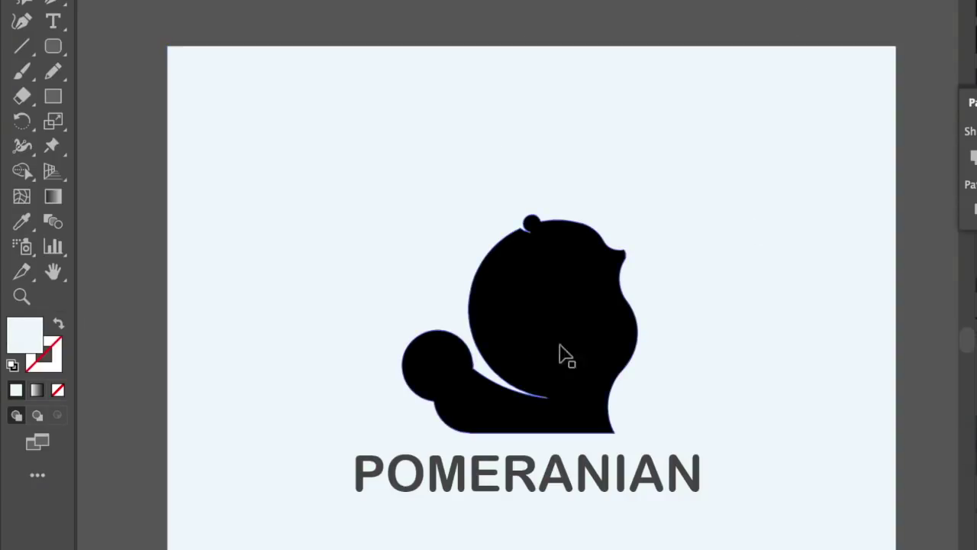
click(563, 354)
key(z)
key(v)
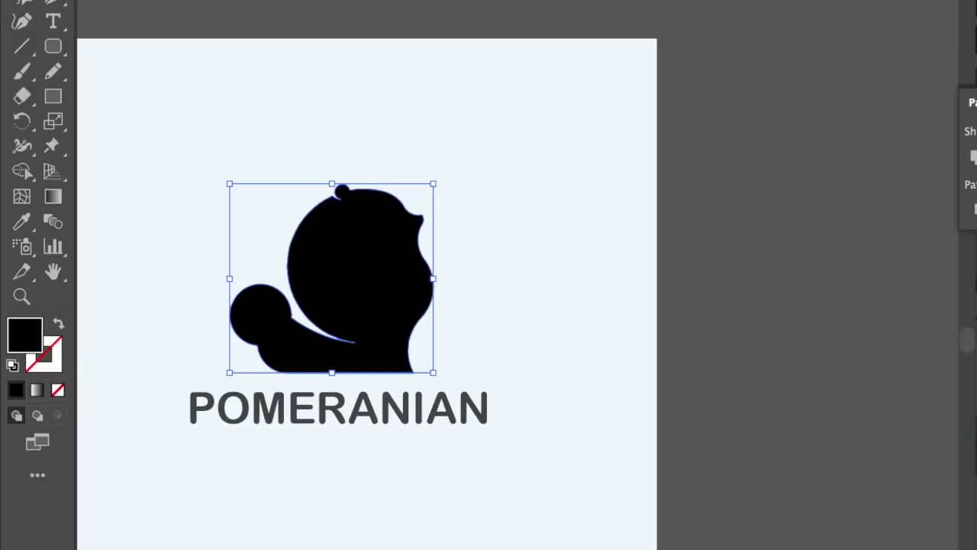
Step: Fill the dog silhouette with a diagonal gradient, red at lower left to yellow at upper right
key(ctrl+F9)
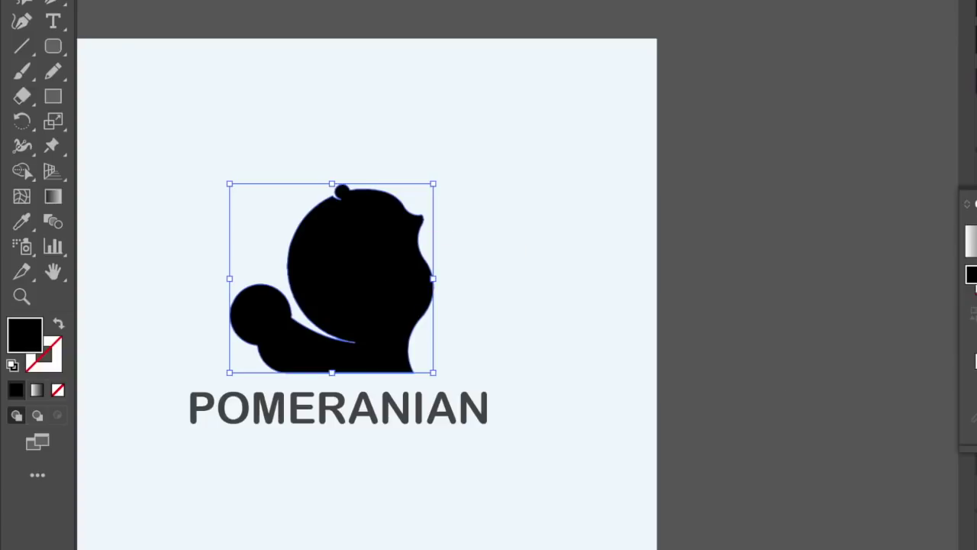
key(period)
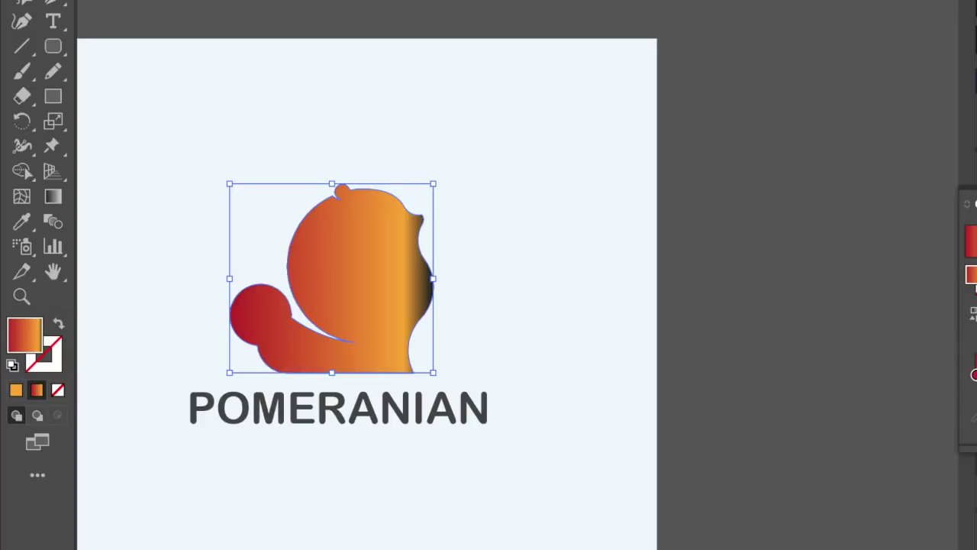
key(g)
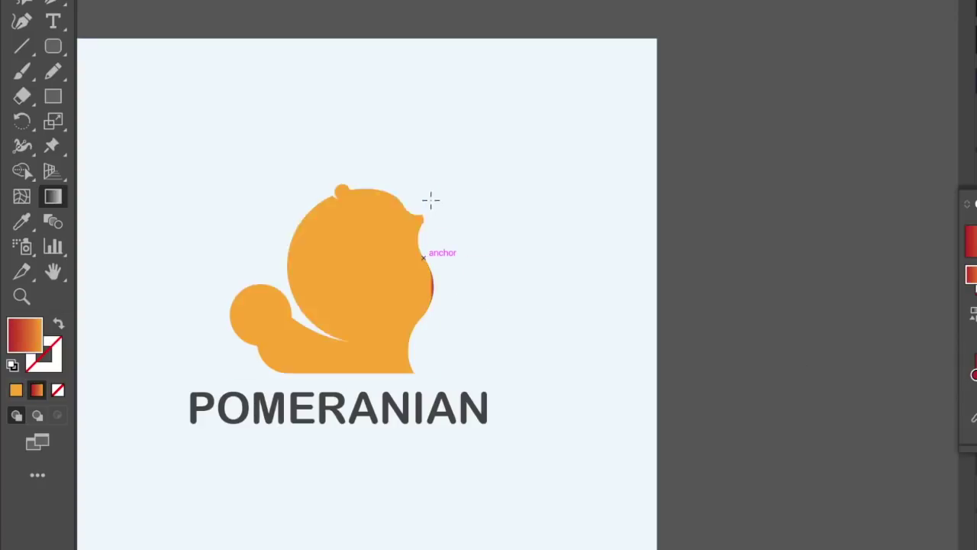
drag(259, 351, 428, 235)
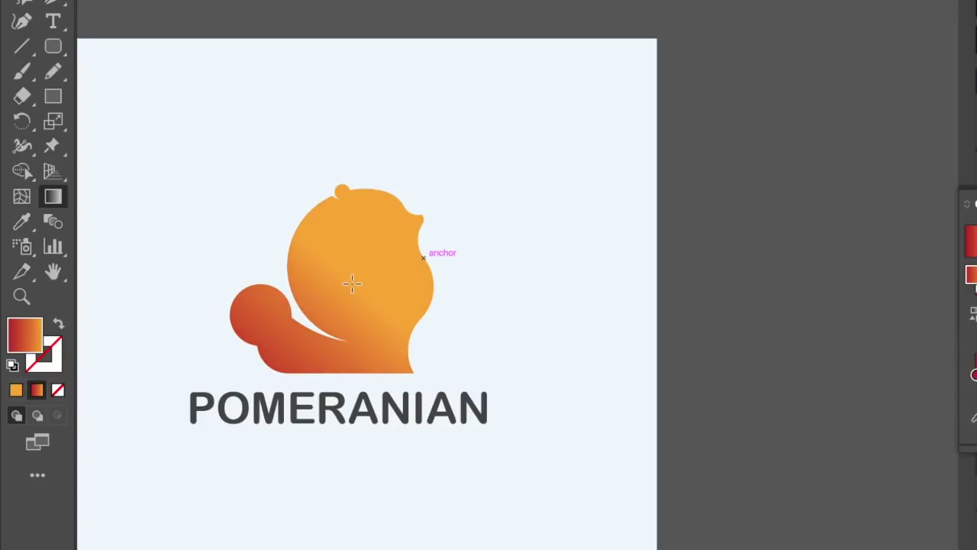
click(372, 245)
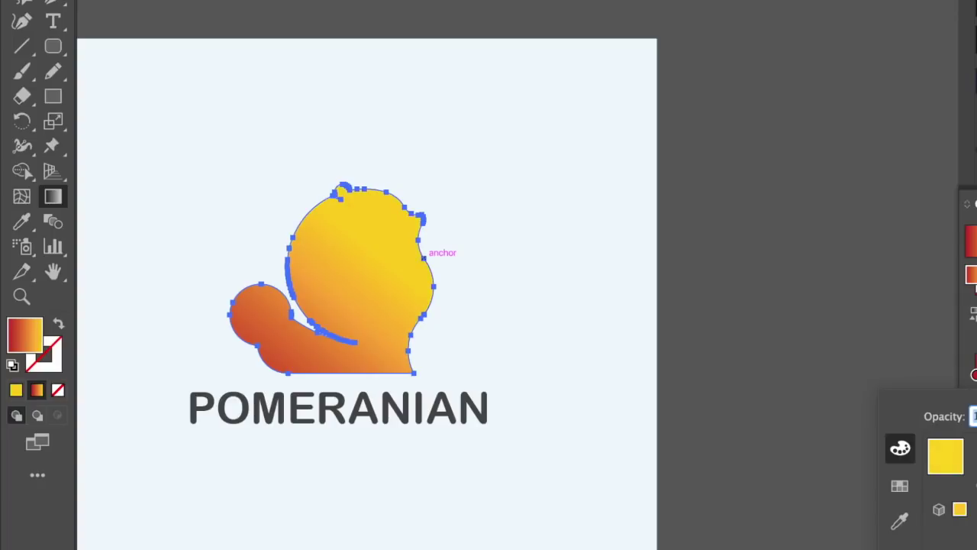
key(Escape)
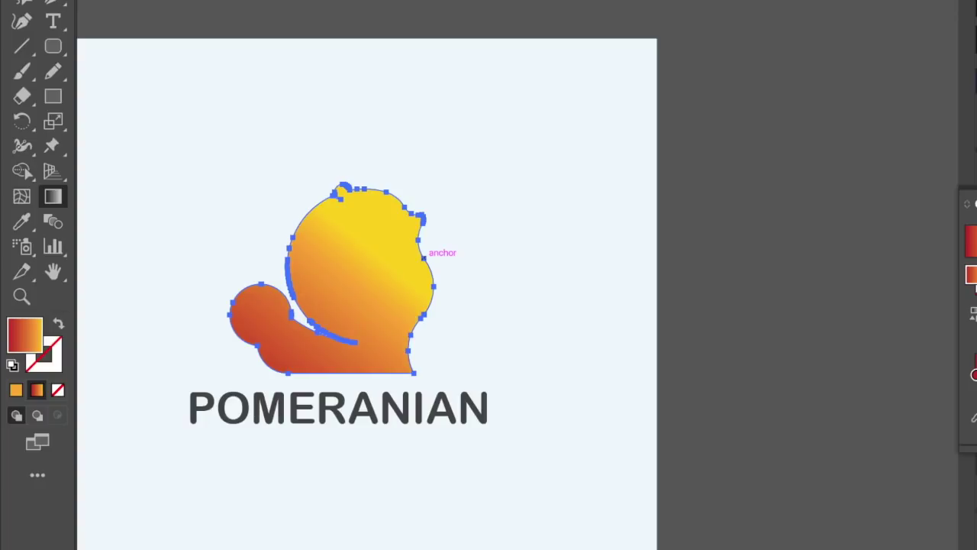
mouse_move(384, 214)
mouse_down()
mouse_move(283, 364)
mouse_move(375, 231)
mouse_up()
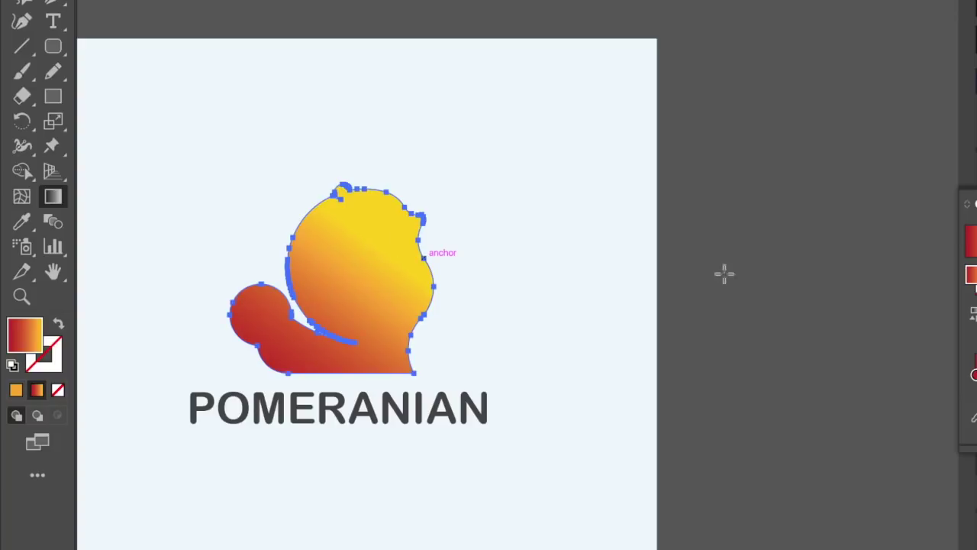
key(v)
click(838, 324)
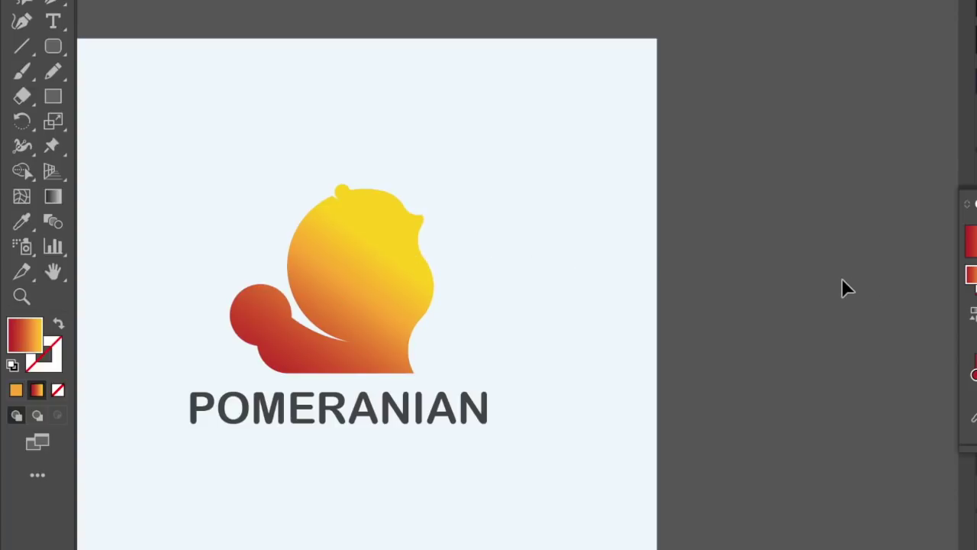
click(414, 251)
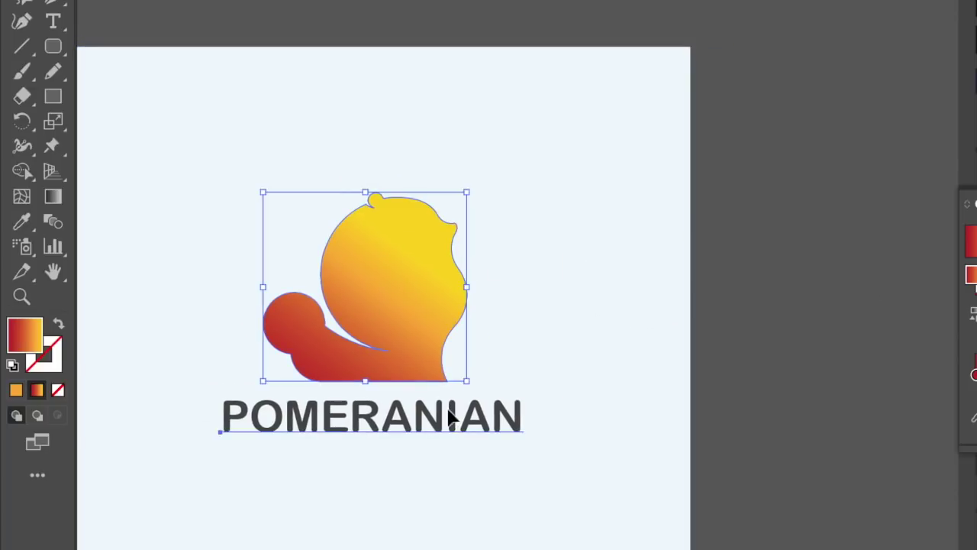
drag(449, 410, 501, 425)
key(ctrl+z)
click(810, 156)
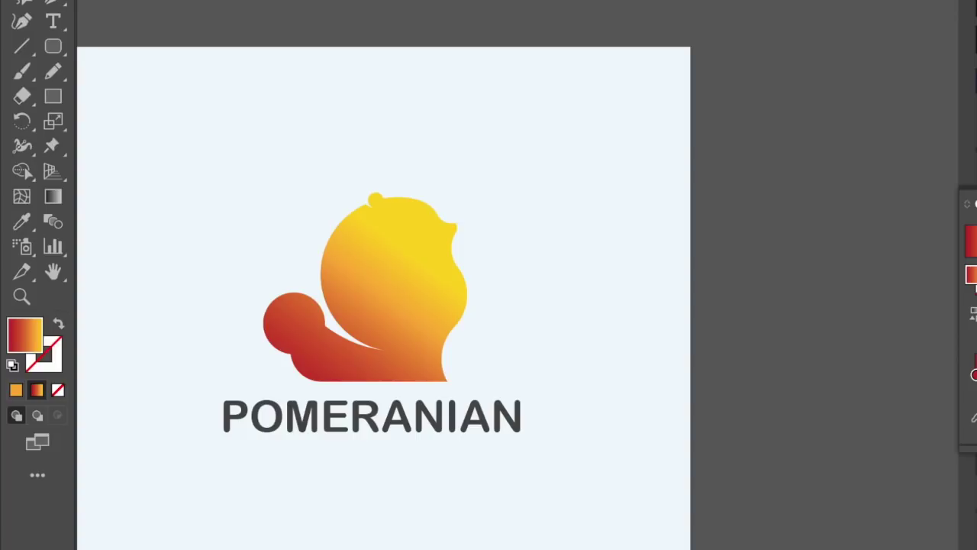
key(shift+Tab)
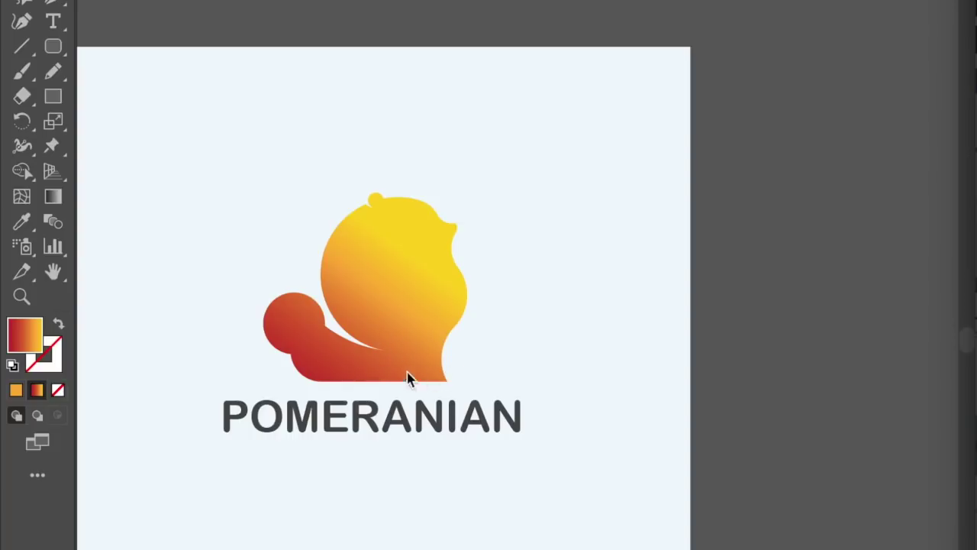
click(362, 298)
key(z)
Step: Select the logo and POMERANIAN text, try moving them right, then undo to keep them centred
drag(397, 305, 602, 327)
key(ctrl+0)
key(ctrl+a)
shift+click(665, 221)
drag(565, 313, 660, 313)
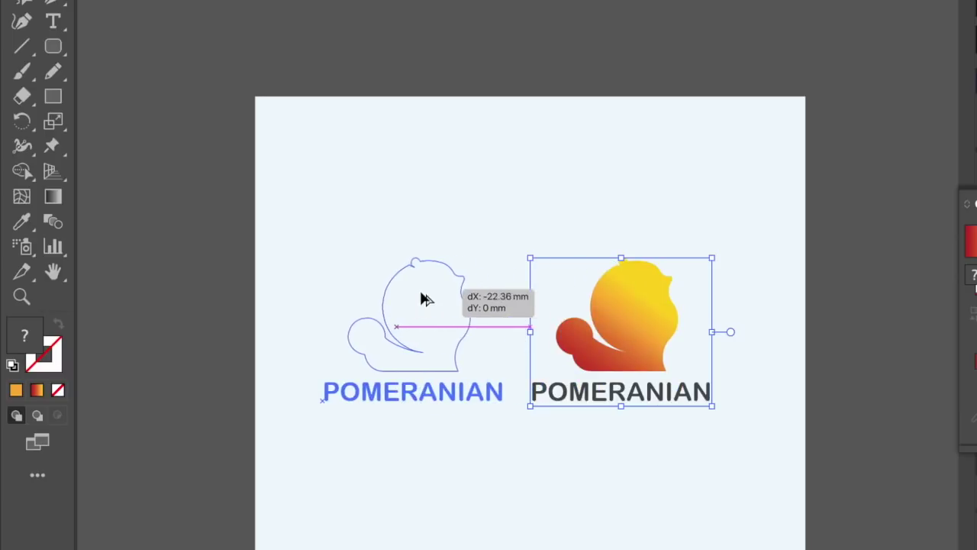
click(808, 314)
key(ctrl+z)
key(ctrl+z)
click(836, 285)
Step: Copy the concentric circles from the construction artboard down toward the logo
key(z)
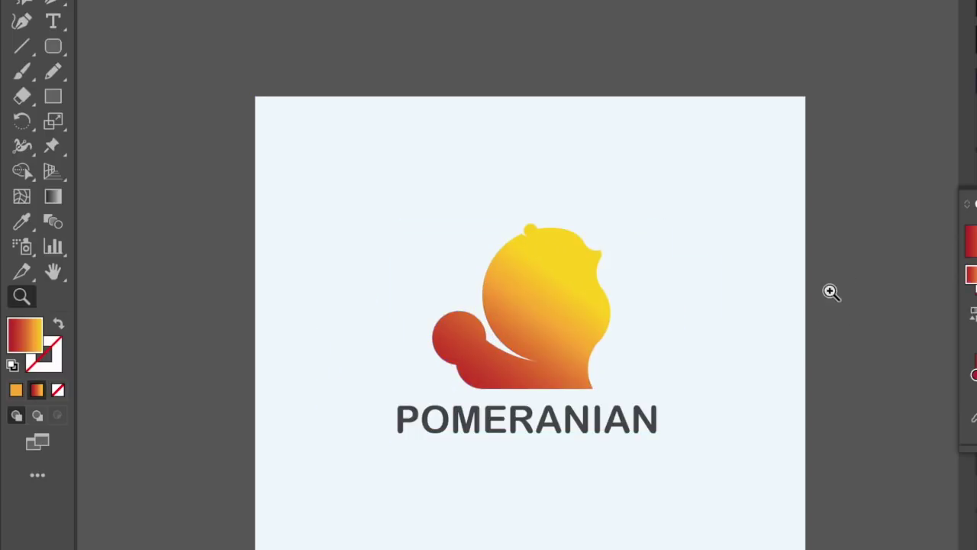
click(664, 313)
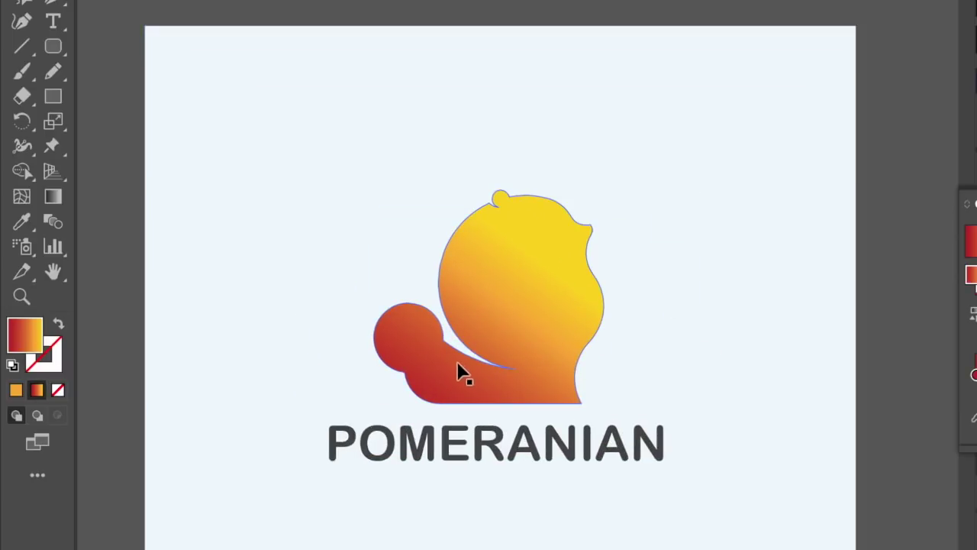
click(460, 371)
drag(662, 310, 662, 437)
key(ctrl+minus)
click(731, 38)
drag(731, 37, 705, 443)
Step: Position the copied concentric circles beside the dog's head
click(660, 543)
key(v)
mouse_move(879, 271)
mouse_down()
mouse_move(388, 204)
mouse_move(924, 291)
mouse_move(497, 233)
mouse_up()
click(500, 237)
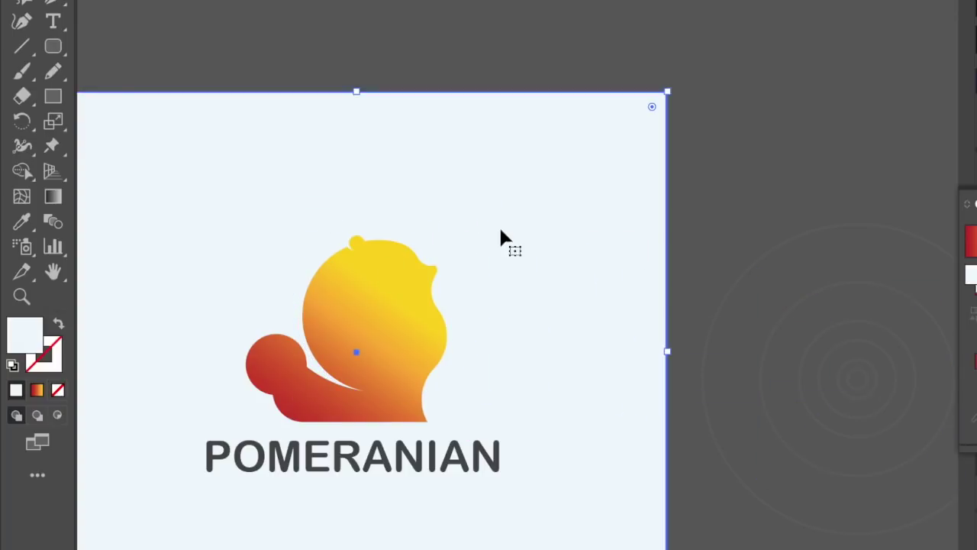
Step: Bring the logo artboard into view and try placing the small circle over the dog's head, then undo
drag(894, 306, 430, 227)
key(ctrl+minus)
key(ctrl+minus)
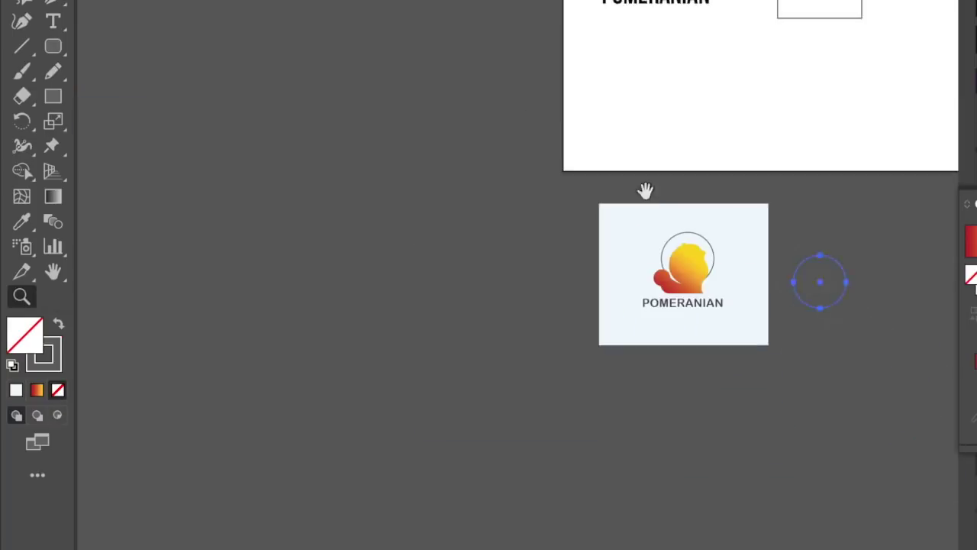
drag(645, 190, 561, 259)
click(665, 351)
alt+click(753, 275)
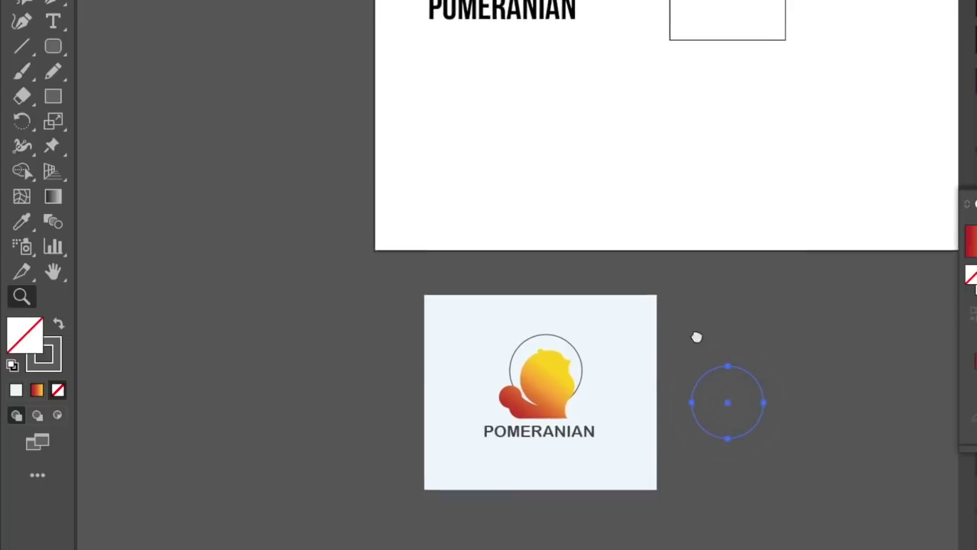
click(699, 341)
key(v)
mouse_move(912, 419)
mouse_down()
mouse_move(439, 356)
mouse_move(916, 381)
mouse_move(459, 321)
mouse_move(458, 331)
mouse_up()
key(ctrl+z)
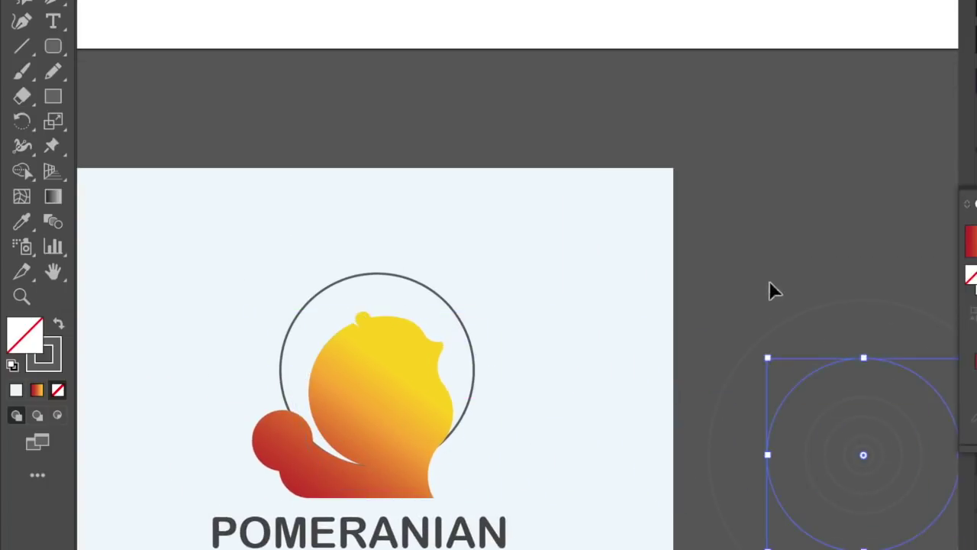
Step: Select the logo's individual paths and apply the yellow-orange gradient fill, undoing and redoing to compare
alt+click(766, 292)
ctrl+click(478, 366)
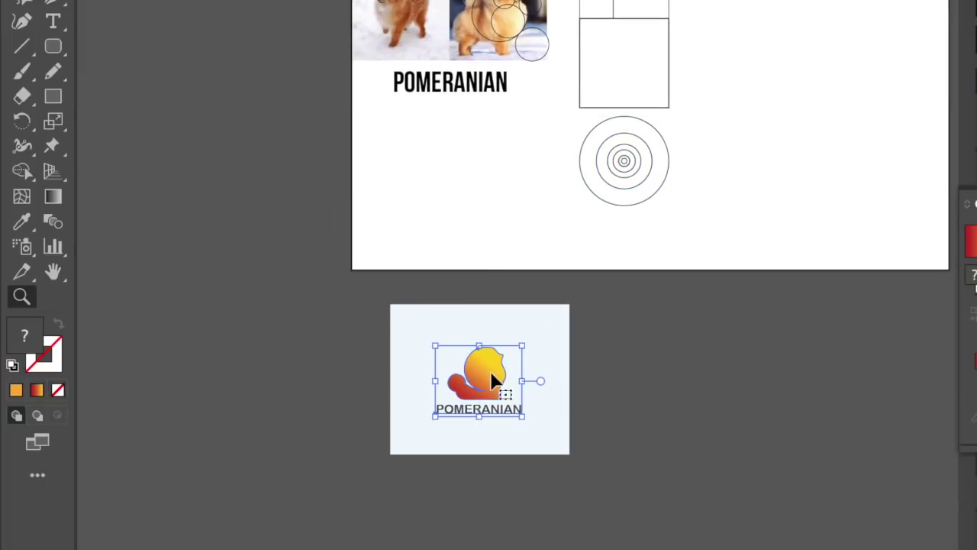
key(ctrl+alt+[)
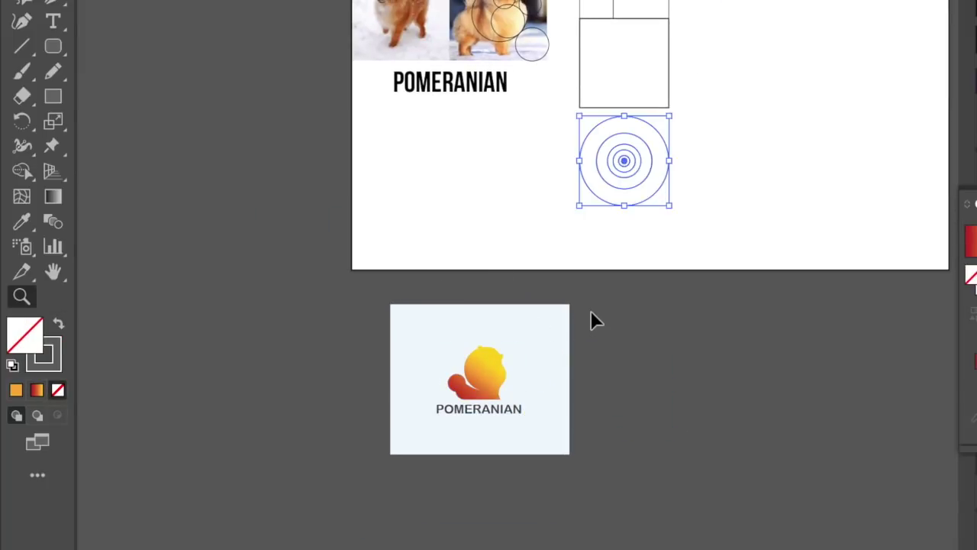
key(c)
click(595, 319)
click(688, 332)
key(a)
drag(408, 467, 527, 333)
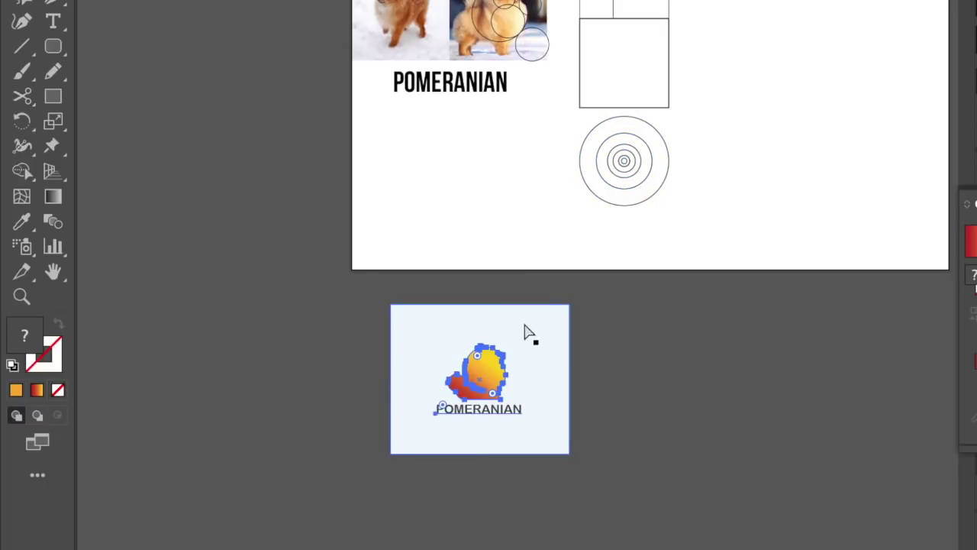
key(period)
key(Down)
key(Down)
key(Down)
key(Down)
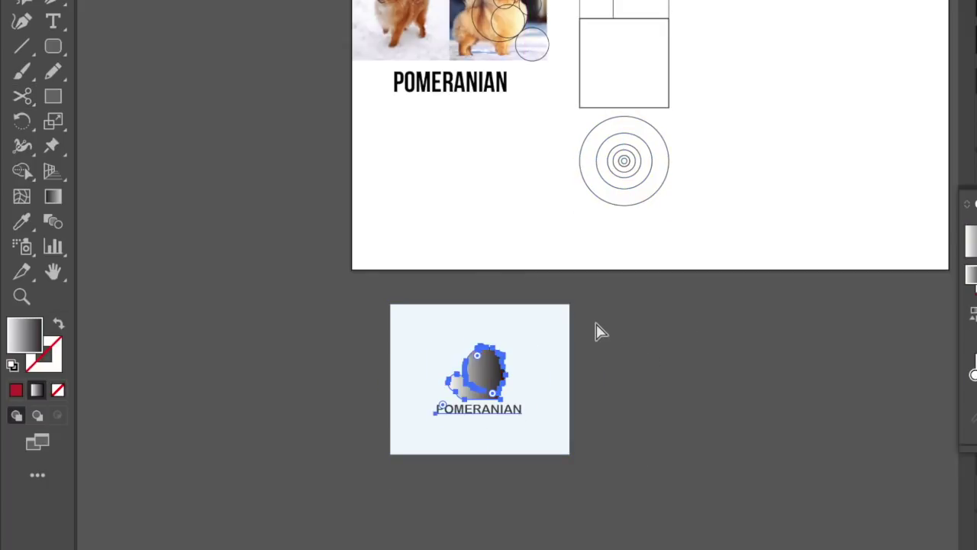
key(ctrl+z)
key(ctrl+z)
key(ctrl+z)
key(ctrl+z)
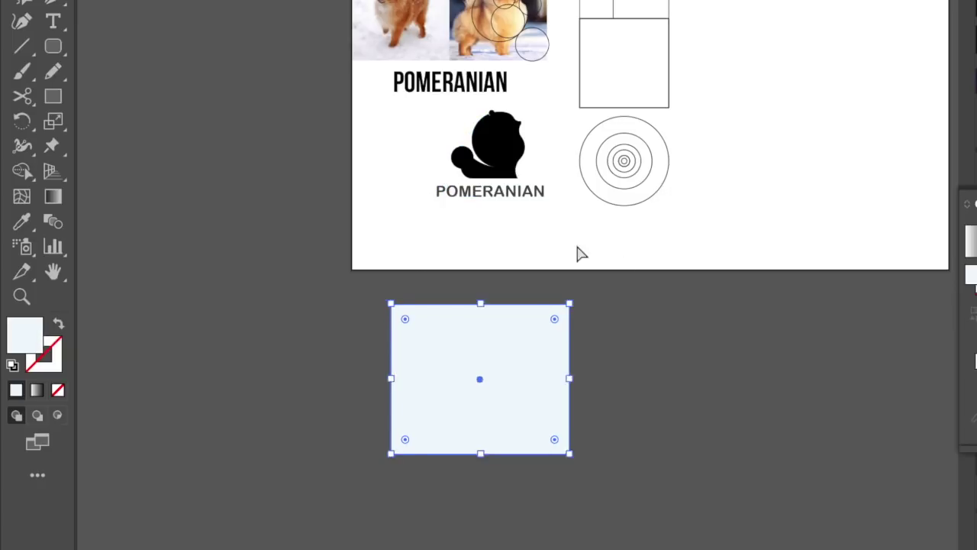
key(ctrl+shift+z)
Step: Eyedrop the yellow-orange gradient onto the black logo and set its gradient direction
drag(520, 323, 626, 367)
click(498, 146)
key(i)
click(631, 355)
key(g)
drag(500, 115, 483, 175)
Step: Alt-drag a copy of the whole gradient logo onto the light-blue rectangle
key(v)
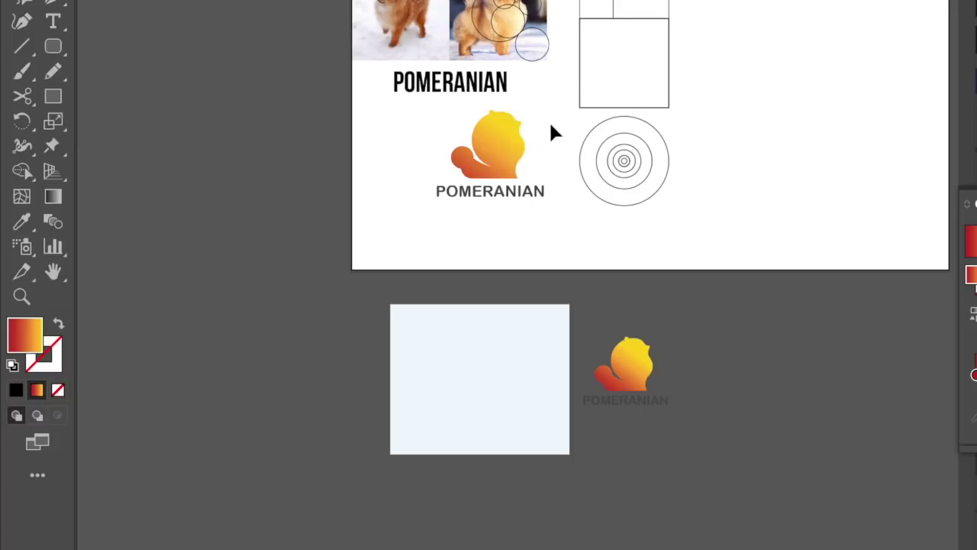
key(z)
drag(512, 159, 551, 243)
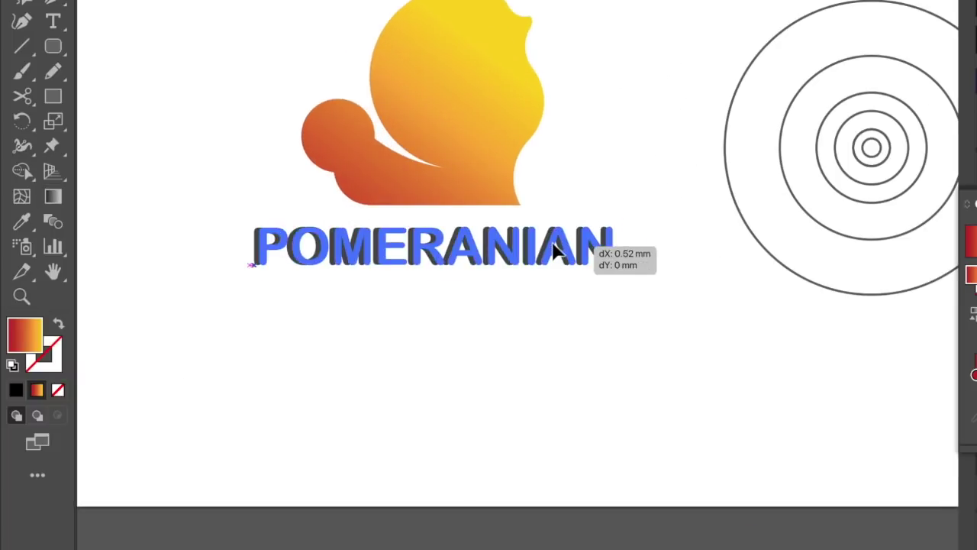
key(ctrl+minus)
key(ctrl+minus)
key(v)
drag(597, 98, 459, 222)
drag(481, 124, 481, 124)
drag(546, 118, 589, 481)
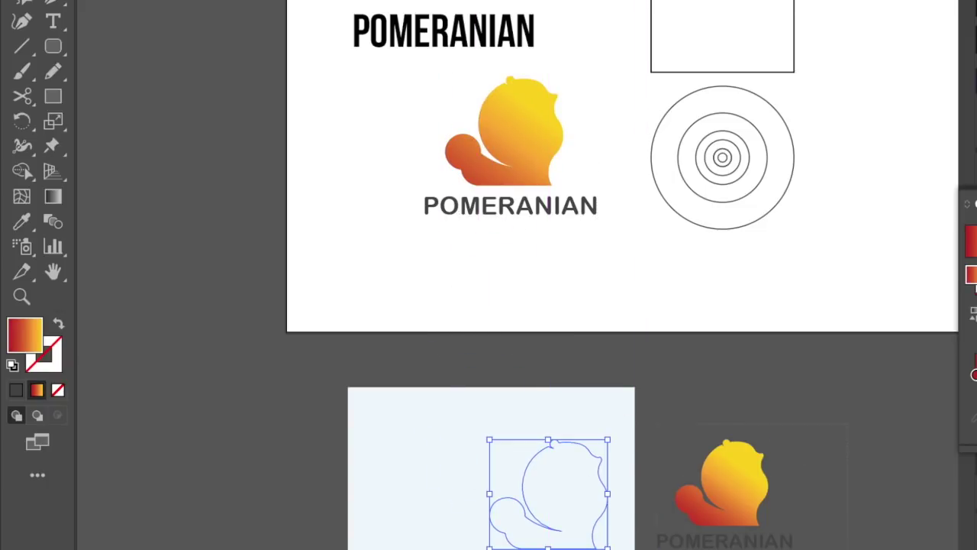
Step: Send the light-blue rectangle behind the logo copy, widen it, and reposition the copy
click(598, 414)
key(ctrl+shift+bracketleft)
scroll(688, 387, down, 2)
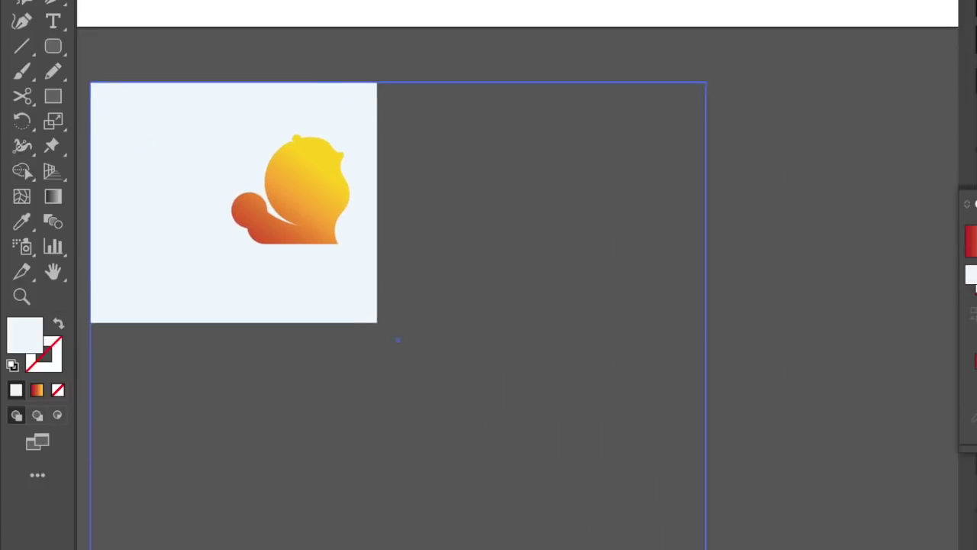
drag(635, 459, 633, 305)
mouse_move(293, 183)
mouse_down()
mouse_move(481, 284)
mouse_move(229, 272)
mouse_up()
Step: Turn the main artboard's logo fill dark grey
key(z)
alt+click(404, 244)
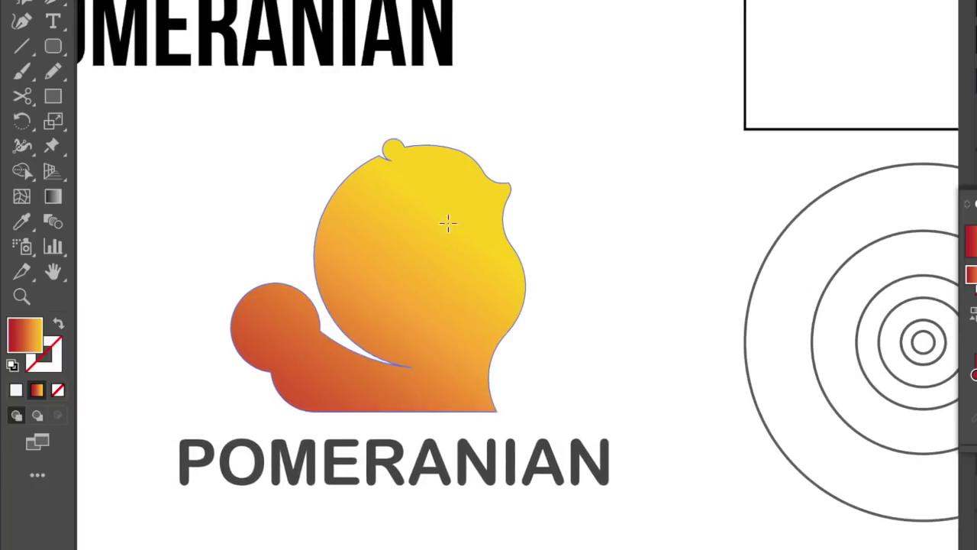
click(497, 312)
key(ctrl+z)
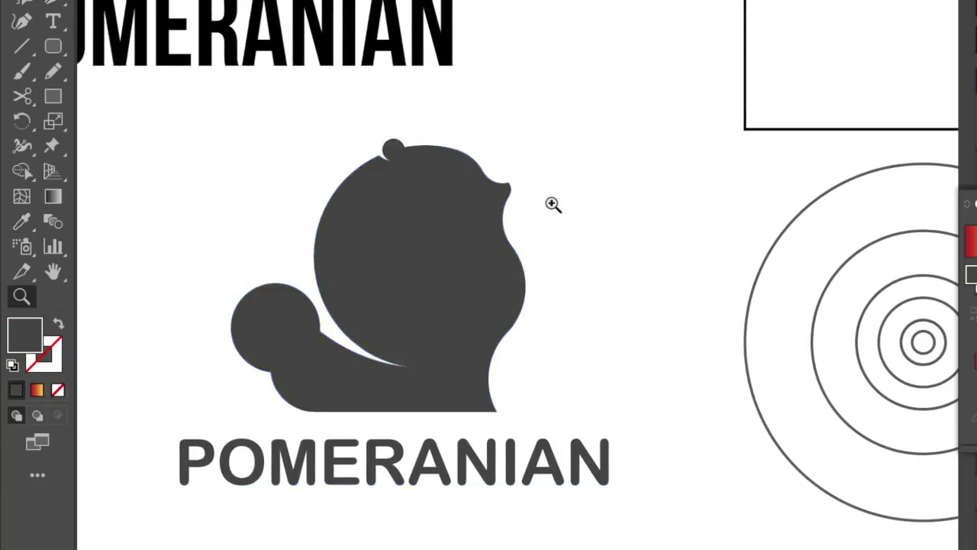
Step: Drag two concentric circles onto the grey logo's head and line them up
key(ctrl+minus)
key(v)
mouse_move(830, 323)
mouse_down()
mouse_move(649, 283)
mouse_move(452, 266)
mouse_move(463, 257)
mouse_up()
scroll(371, 251, up, 3)
drag(583, 251, 587, 264)
key(ctrl+minus)
click(558, 260)
drag(731, 204, 191, 26)
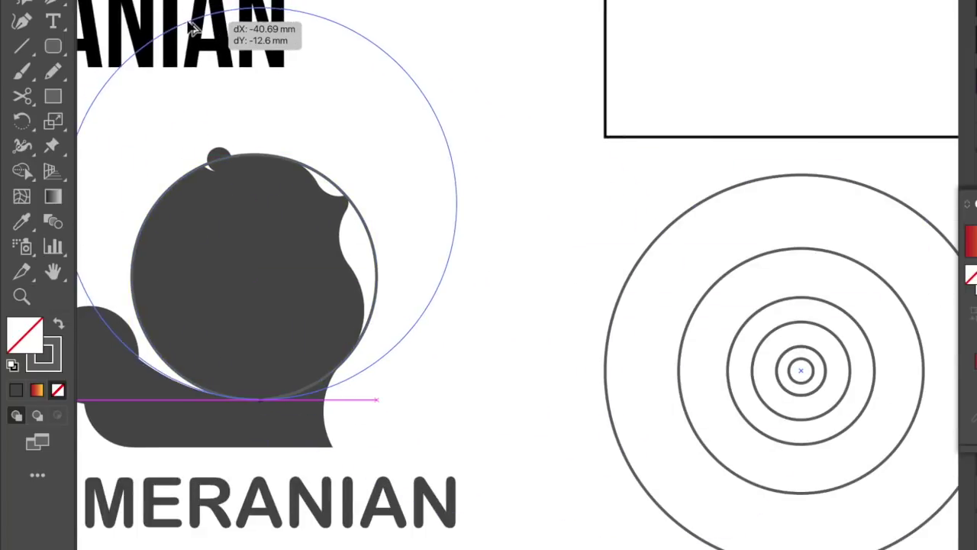
scroll(506, 375, up, 8)
drag(245, 274, 229, 265)
Step: Place a concentric circle against the logo's chest and move two smaller circles toward the logo
scroll(314, 301, down, 10)
scroll(681, 165, right, 5)
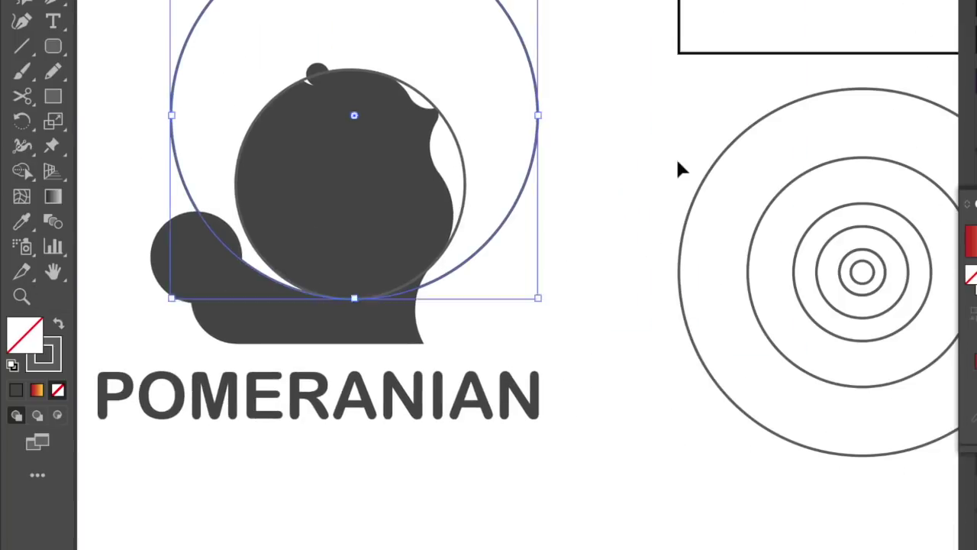
scroll(480, 133, right, 4)
scroll(966, 99, right, 2)
scroll(535, 168, left, 2)
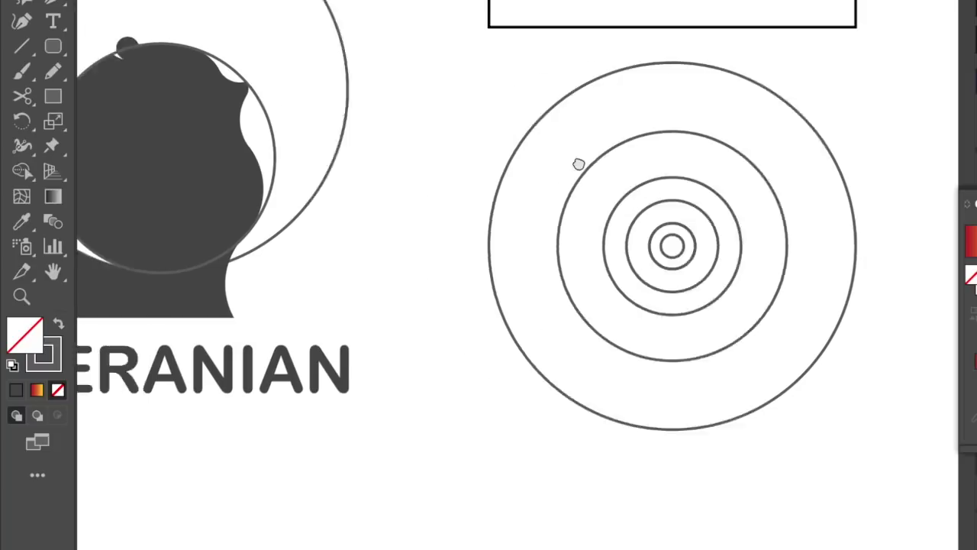
scroll(530, 191, left, 3)
scroll(559, 212, left, 2)
scroll(550, 217, right, 2)
key(z)
scroll(535, 238, down, 1)
key(v)
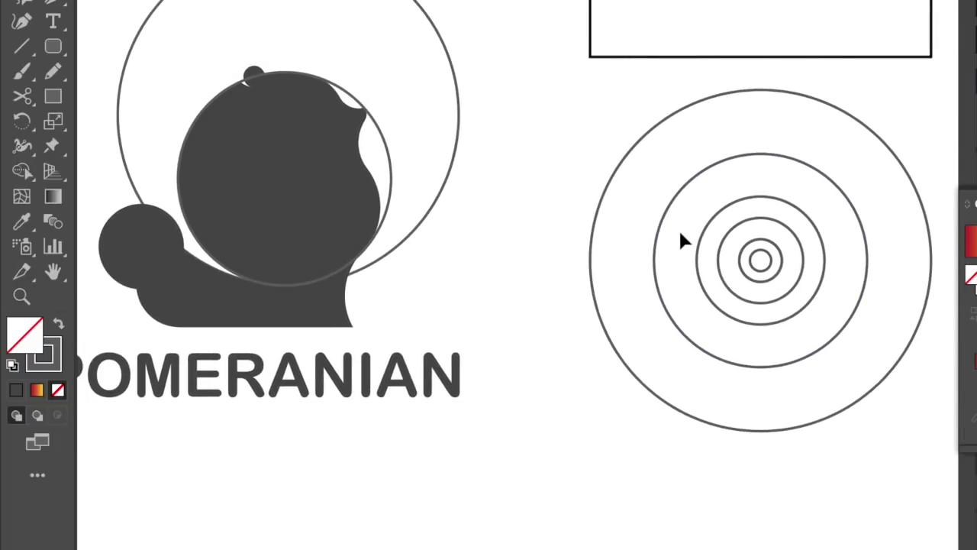
drag(815, 224, 468, 265)
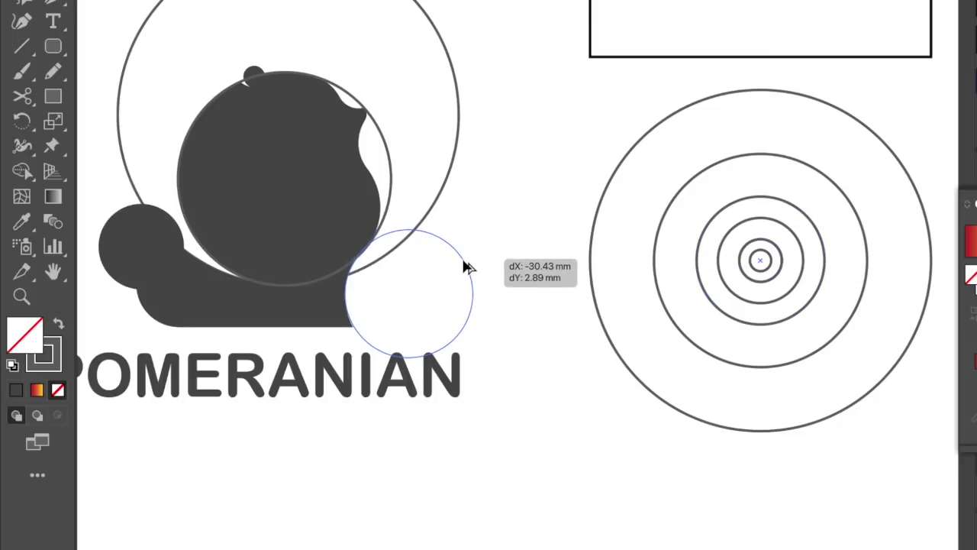
drag(467, 266, 466, 267)
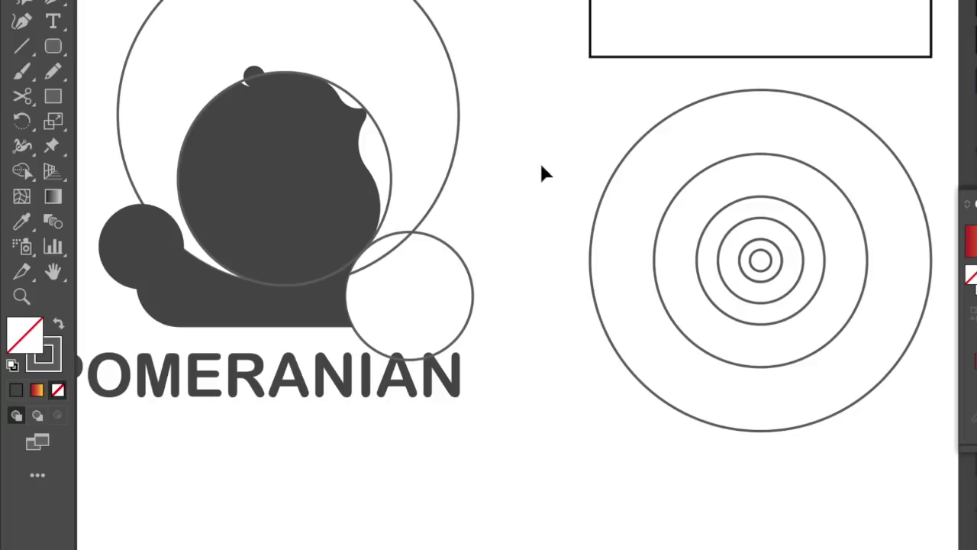
mouse_move(793, 250)
mouse_down()
mouse_move(462, 137)
mouse_move(370, 80)
mouse_up()
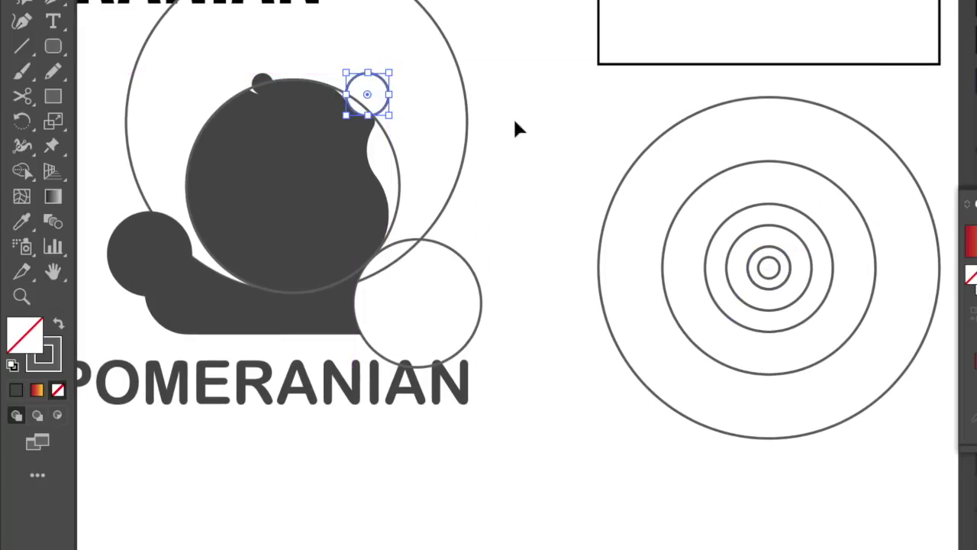
drag(809, 257, 451, 140)
click(768, 245)
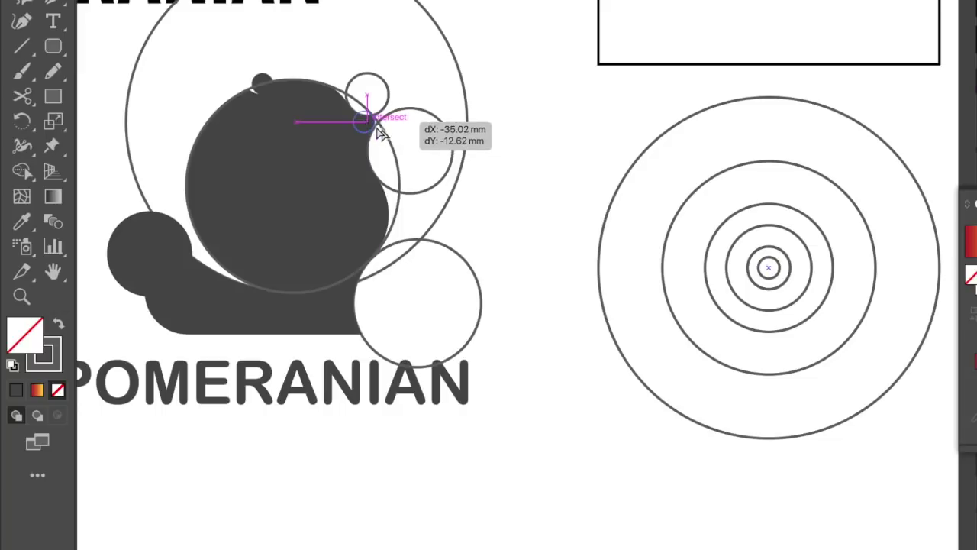
Step: Snap the small inner circle onto the snout intersection
drag(780, 269, 375, 120)
scroll(375, 120, up, 5)
click(358, 298)
mouse_move(355, 294)
mouse_down()
mouse_move(360, 305)
mouse_move(356, 297)
mouse_move(413, 294)
mouse_up()
scroll(360, 300, up, 3)
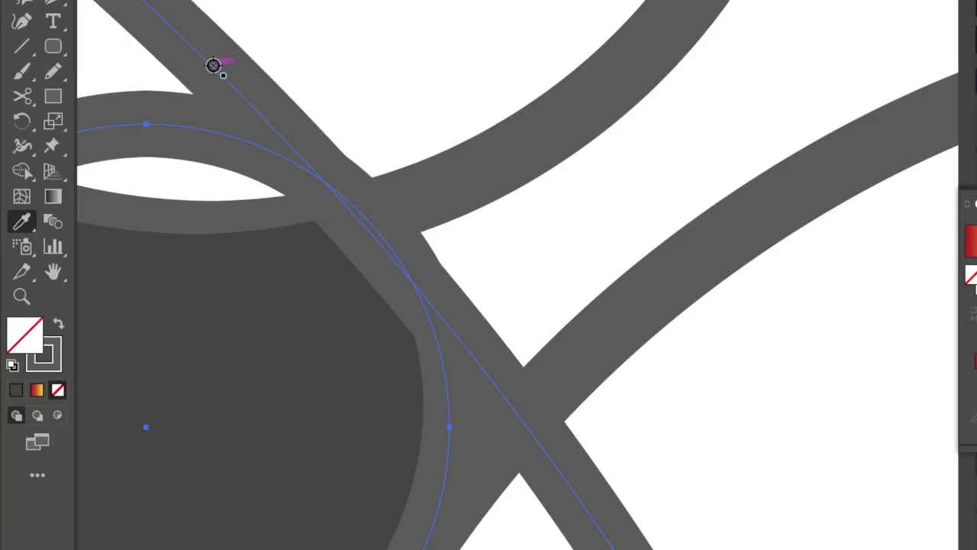
drag(356, 216, 344, 213)
scroll(371, 247, up, 3)
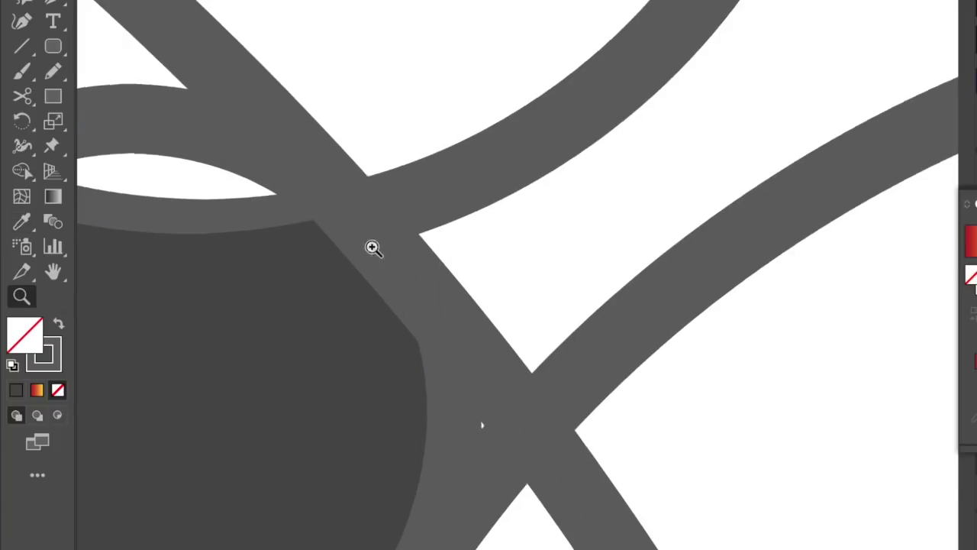
scroll(533, 384, down, 2)
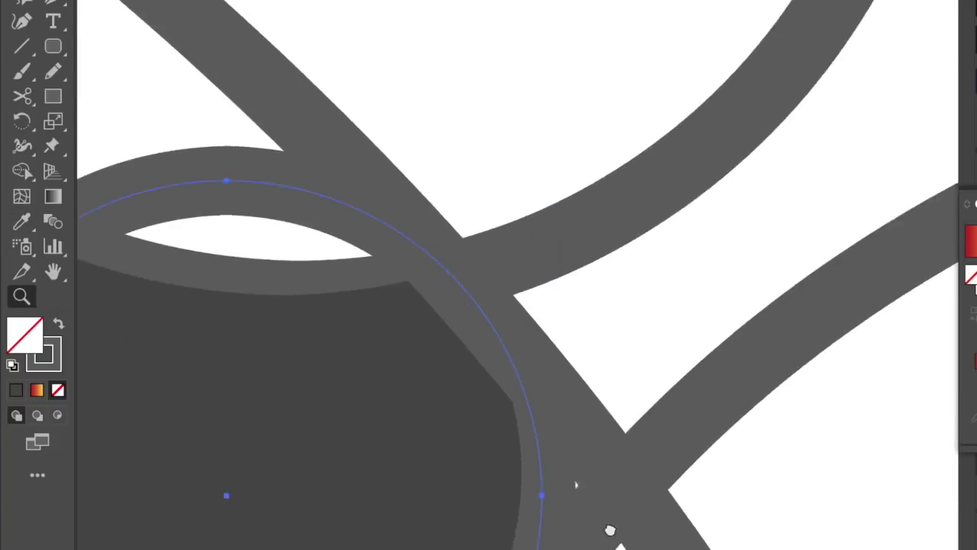
scroll(501, 308, down, 3)
drag(470, 313, 464, 310)
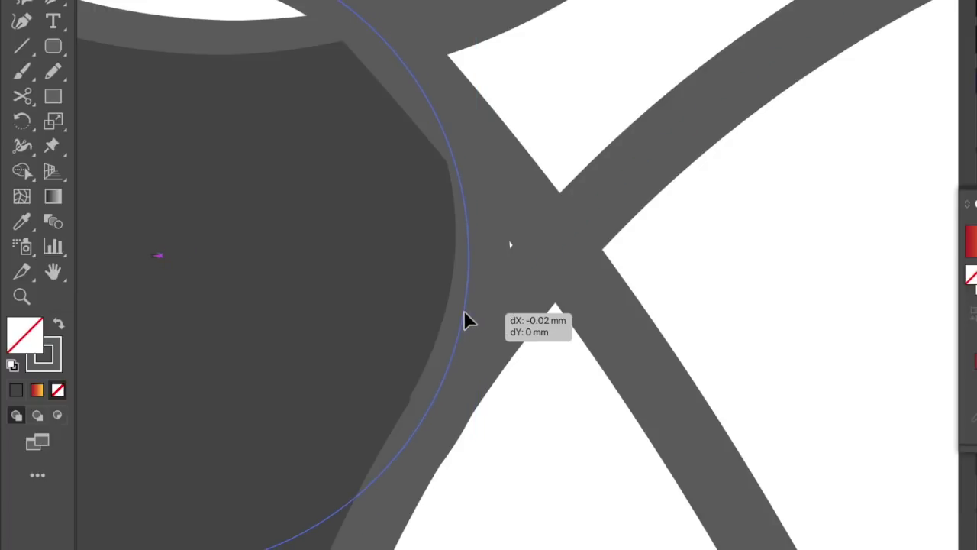
scroll(454, 347, up, 2)
scroll(420, 473, up, 2)
scroll(600, 489, up, 1)
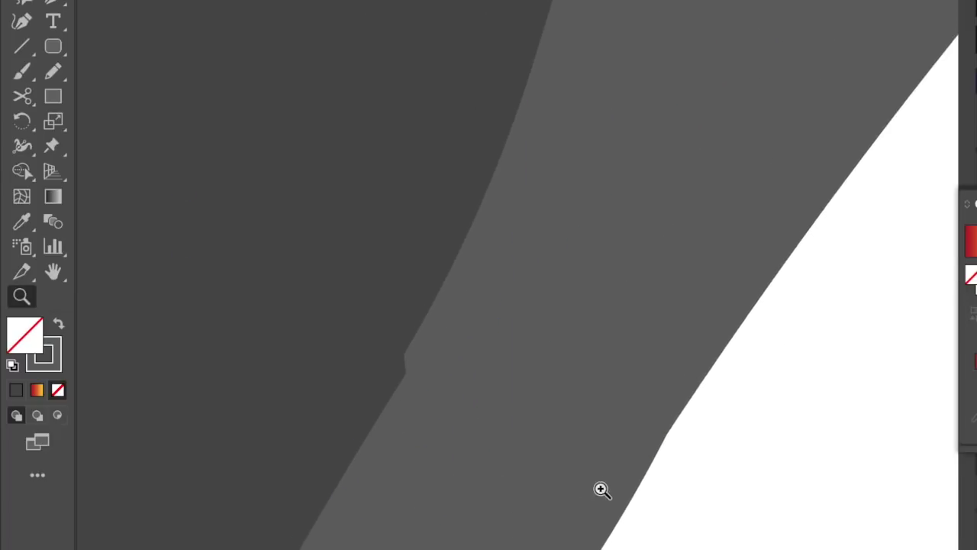
drag(501, 446, 497, 437)
scroll(497, 437, down, 3)
scroll(665, 176, down, 1)
scroll(493, 210, down, 3)
scroll(492, 290, down, 3)
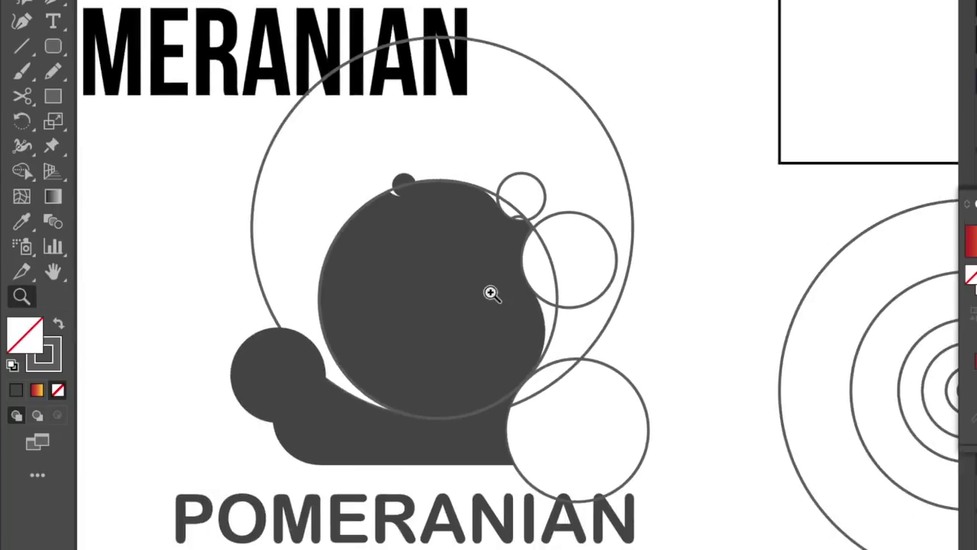
scroll(703, 245, down, 2)
key(z)
click(406, 233)
drag(406, 234, 503, 247)
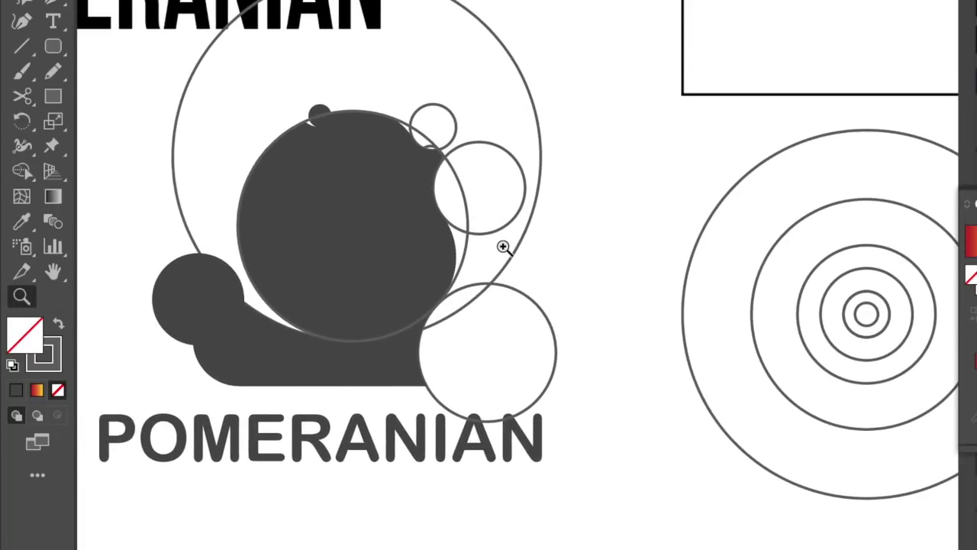
key(v)
mouse_move(912, 307)
mouse_down()
mouse_move(278, 328)
mouse_move(284, 322)
mouse_up()
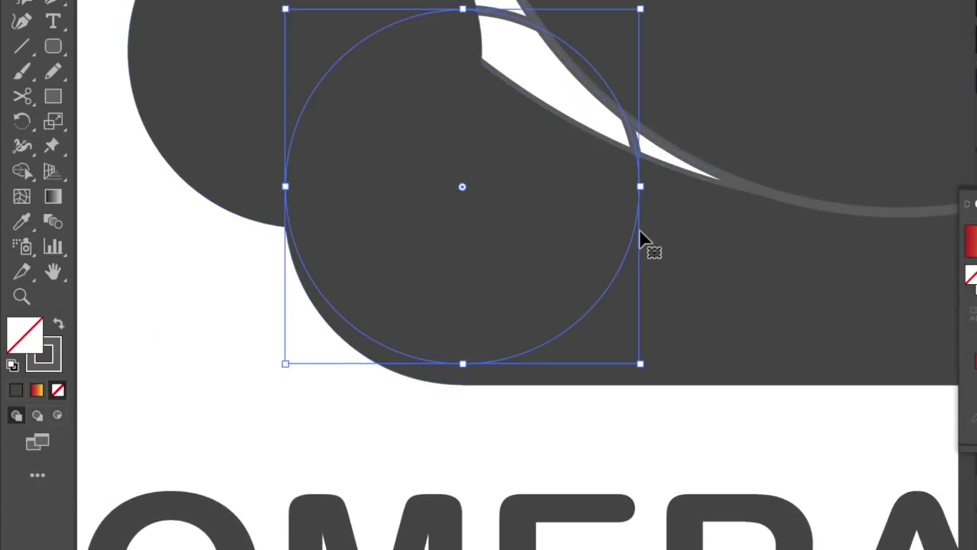
drag(644, 236, 633, 251)
alt+click(578, 222)
drag(573, 135, 481, 39)
alt+click(589, 261)
scroll(790, 214, right, 5)
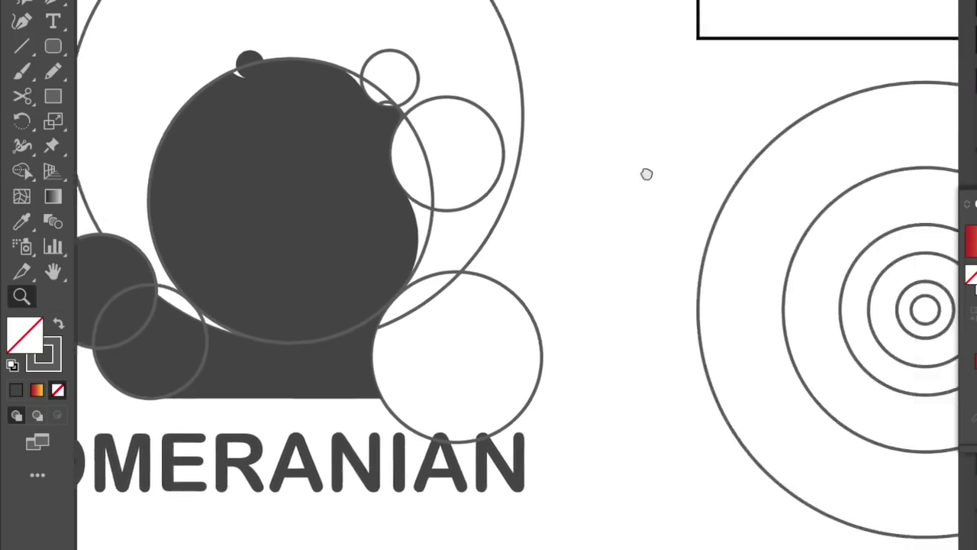
click(895, 315)
ctrl+click(372, 145)
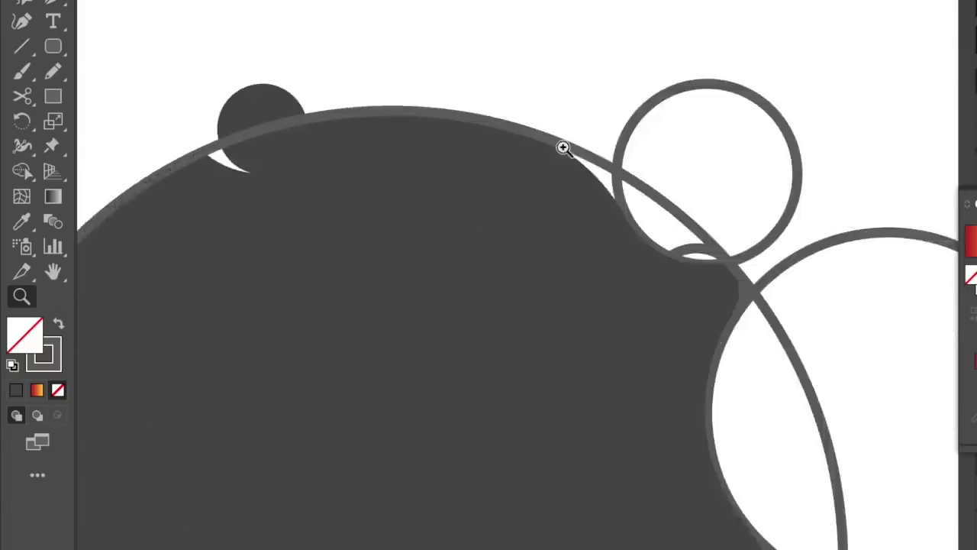
drag(554, 228, 424, 149)
key(ctrl+plus)
mouse_move(511, 171)
mouse_down()
mouse_move(536, 248)
mouse_move(527, 186)
mouse_up()
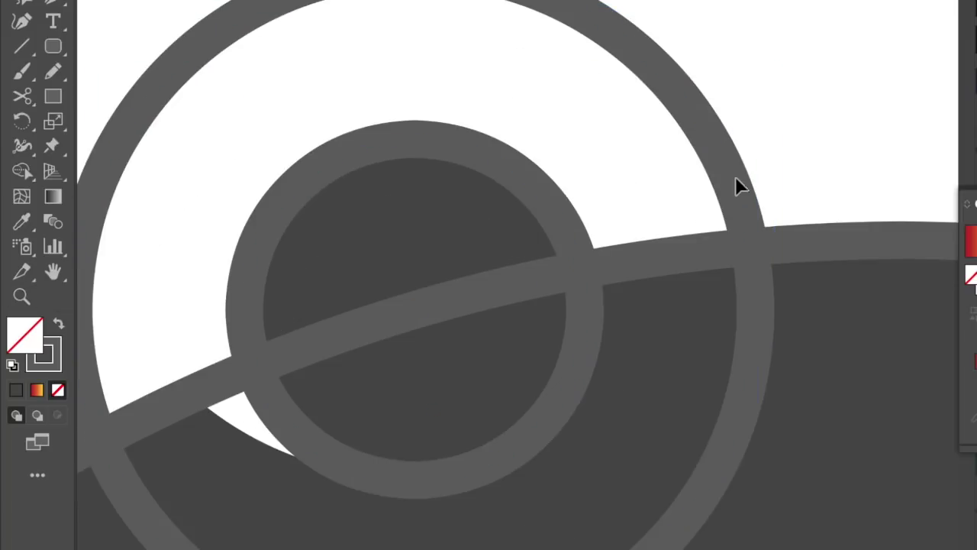
drag(732, 184, 733, 23)
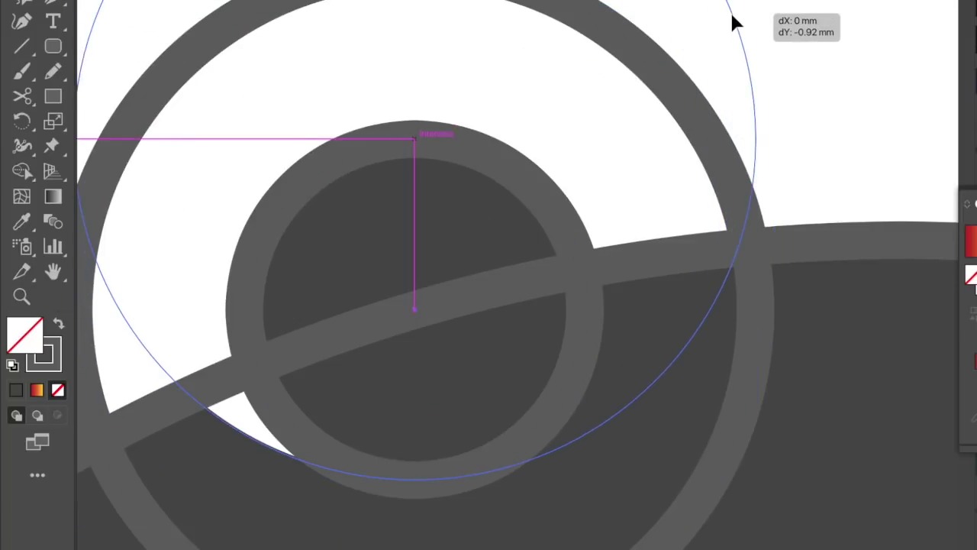
drag(732, 22, 731, 18)
key(z)
alt+click(693, 153)
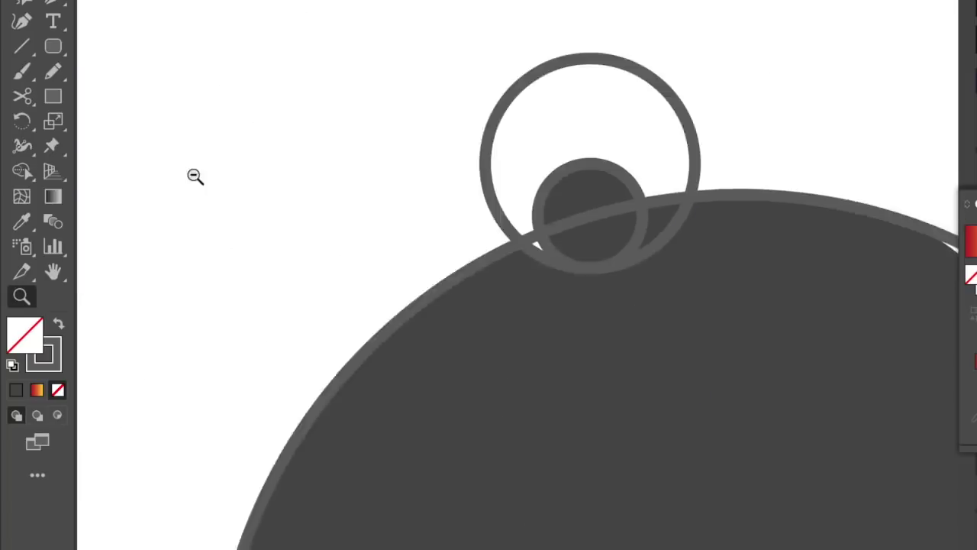
alt+click(194, 175)
drag(372, 251, 254, 178)
click(634, 264)
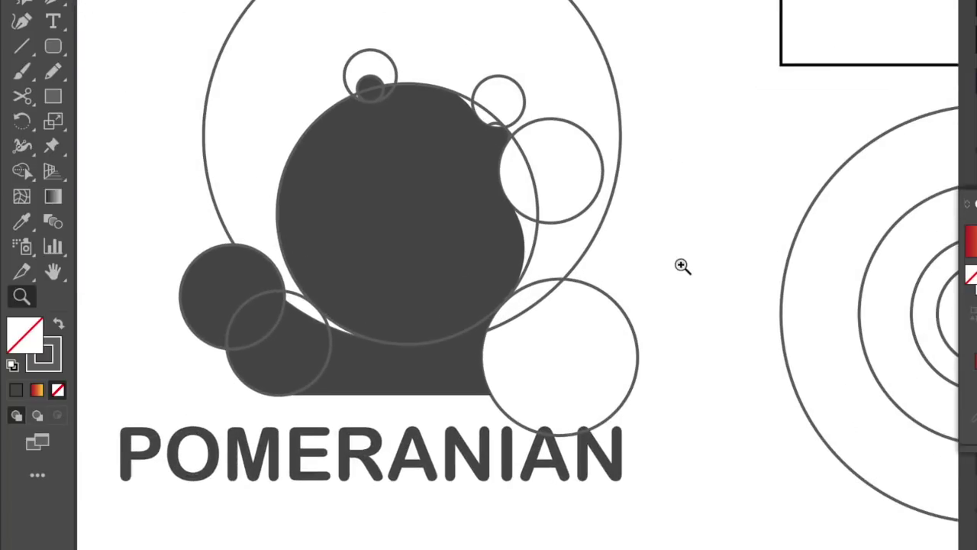
scroll(682, 265, down, 2)
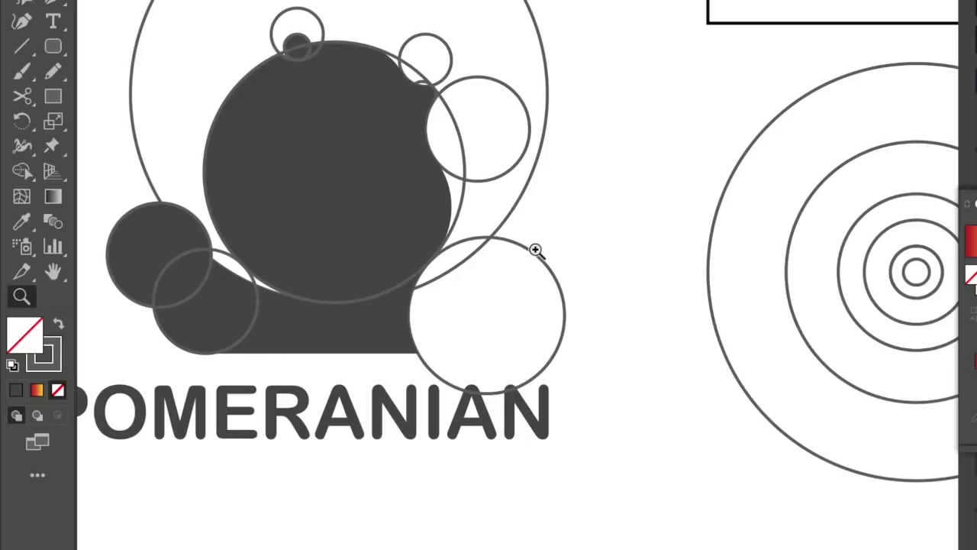
key(v)
click(378, 203)
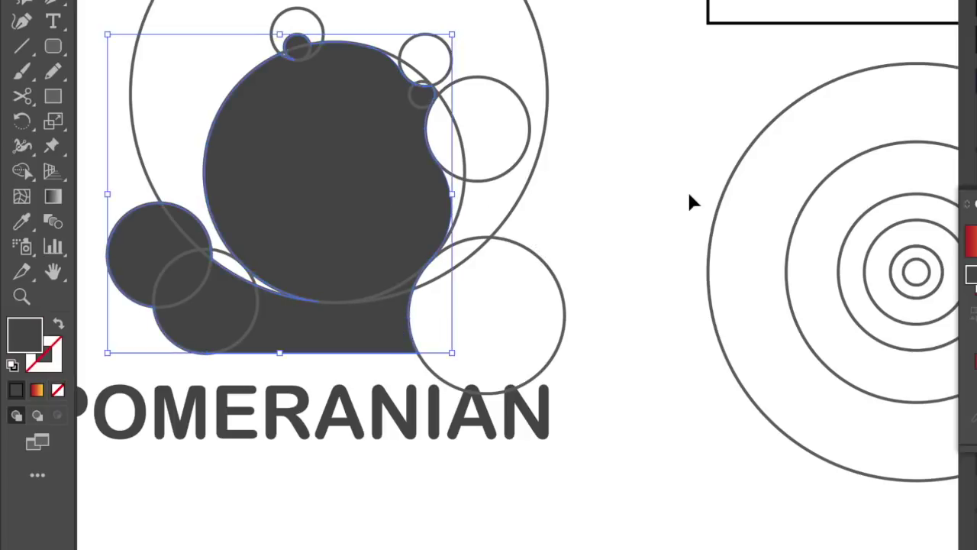
click(578, 248)
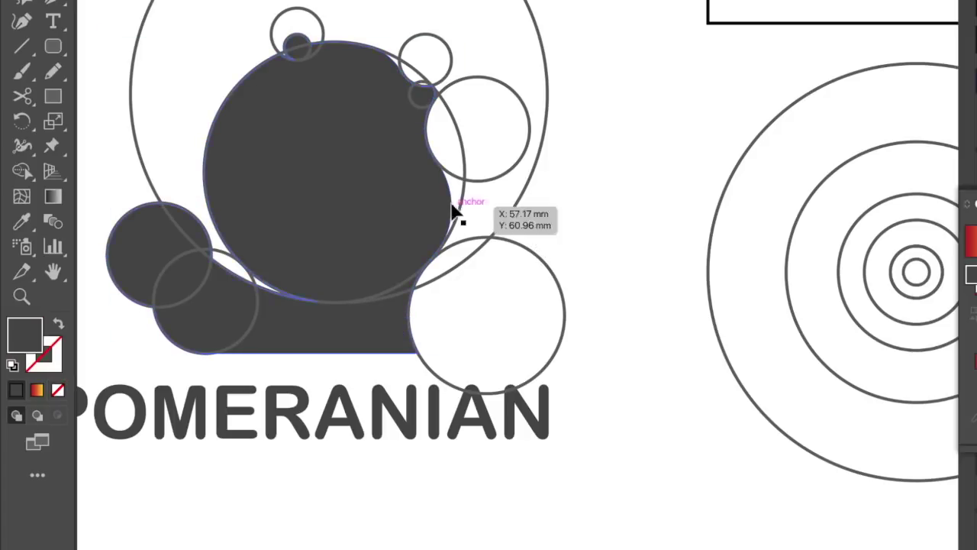
drag(456, 200, 529, 217)
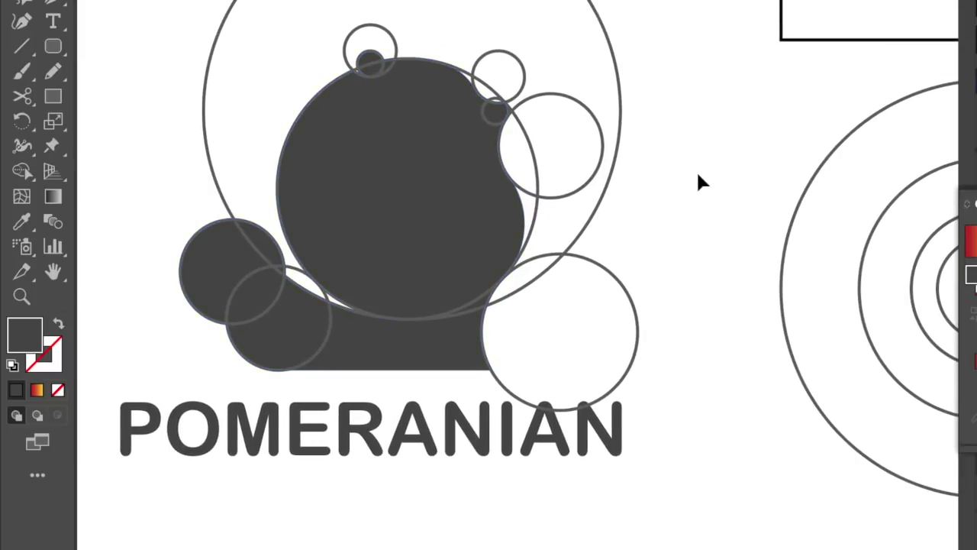
drag(698, 165, 668, 163)
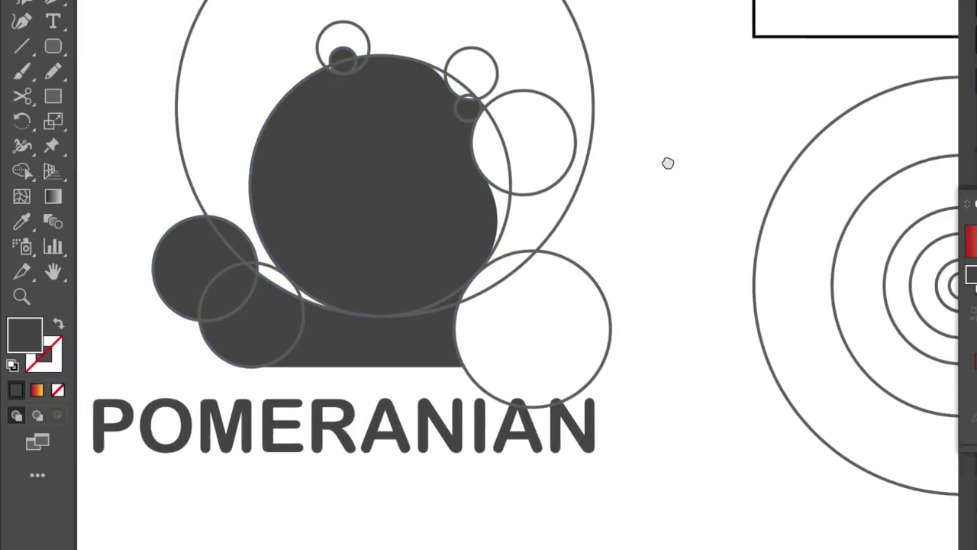
drag(509, 191, 564, 179)
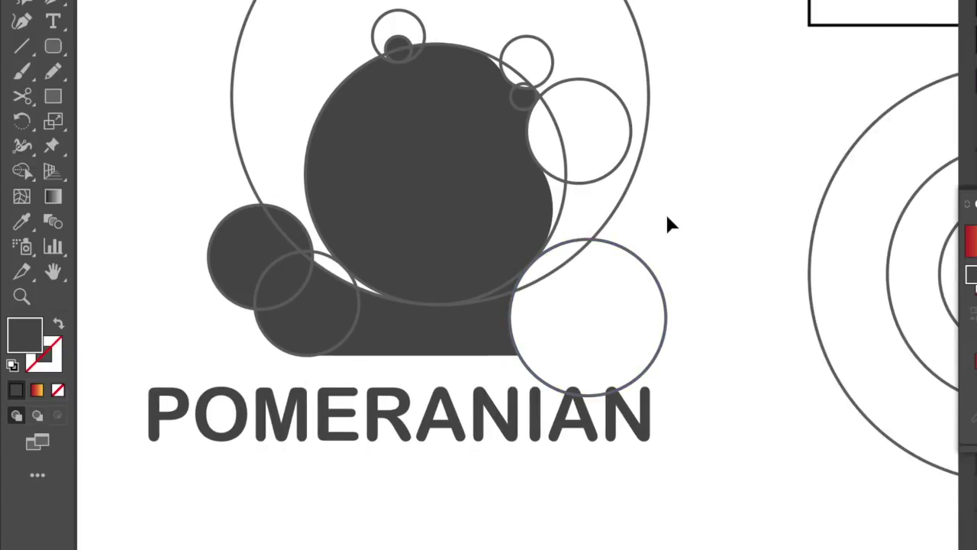
drag(681, 191, 612, 189)
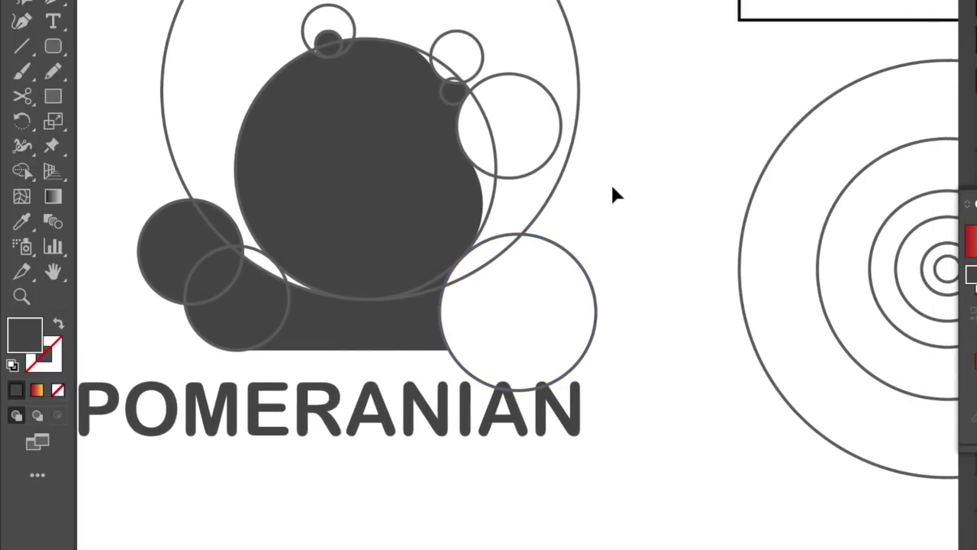
key(z)
drag(633, 197, 616, 183)
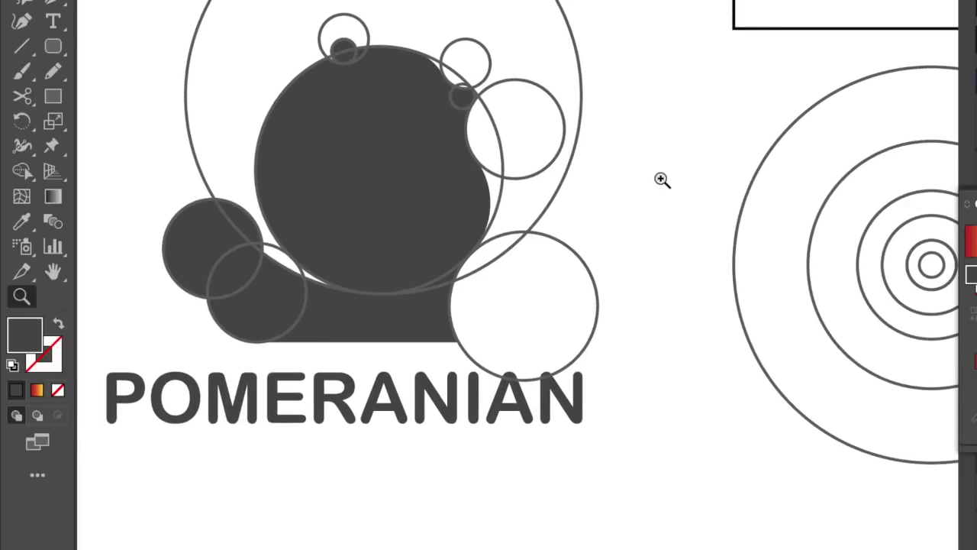
click(385, 193)
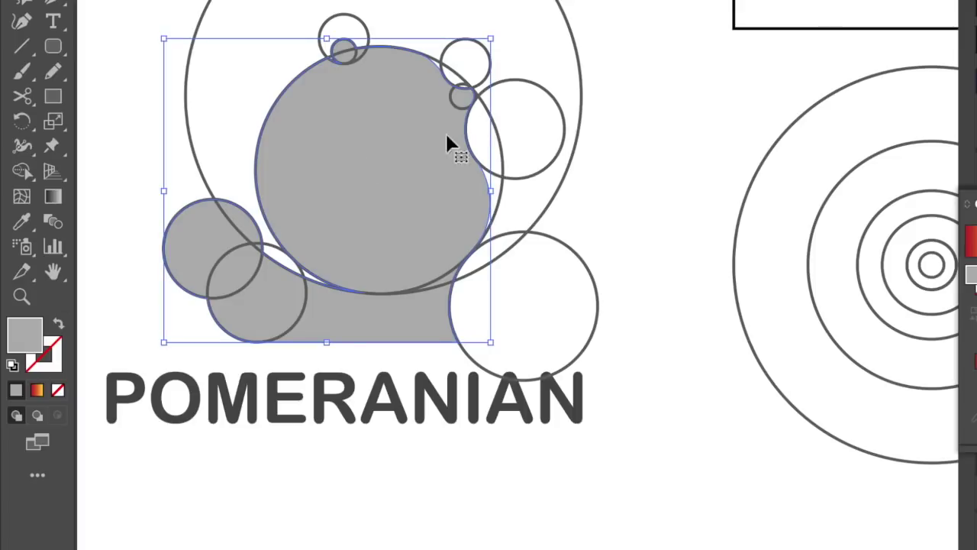
Step: Cut the large outer circle at its top anchor and delete its upper-left arc
click(207, 295)
click(584, 189)
click(551, 192)
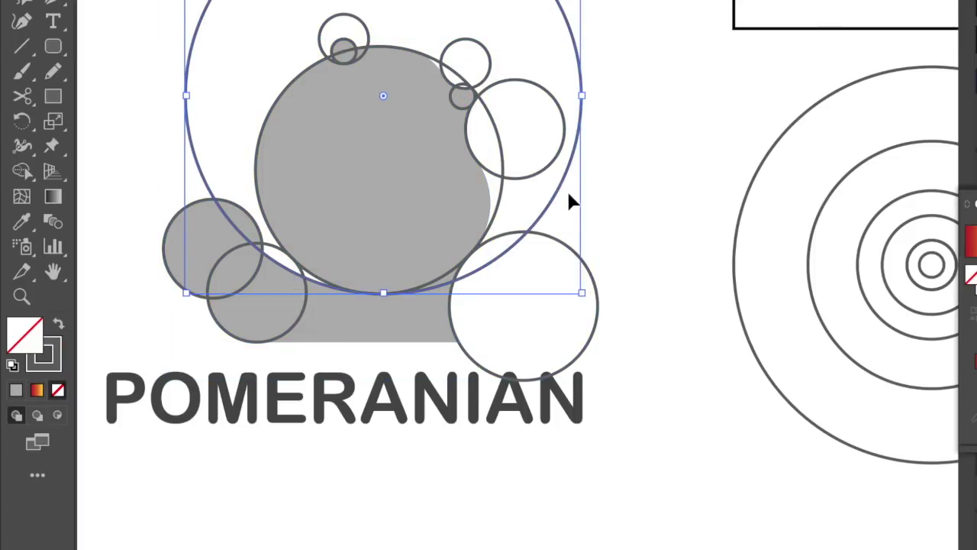
scroll(567, 188, up, 3)
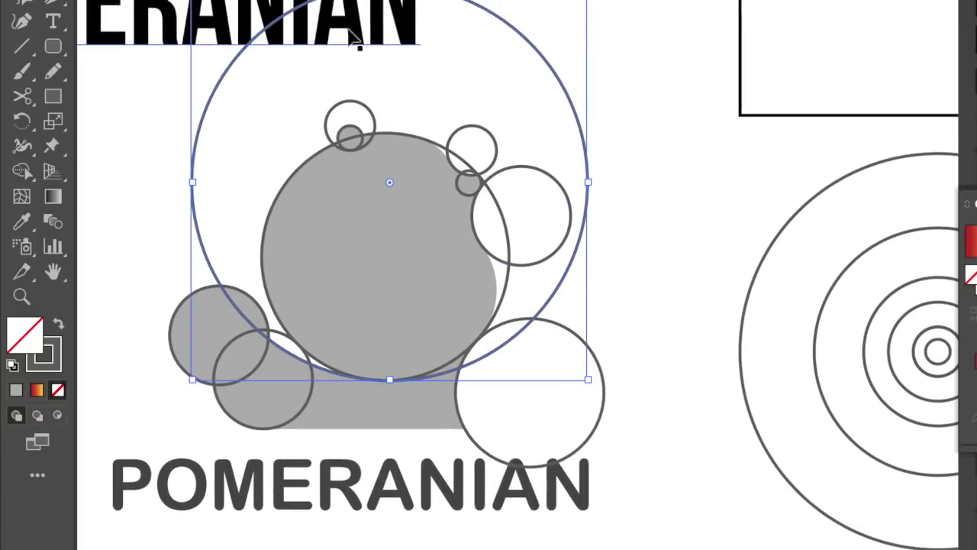
key(a)
click(401, 4)
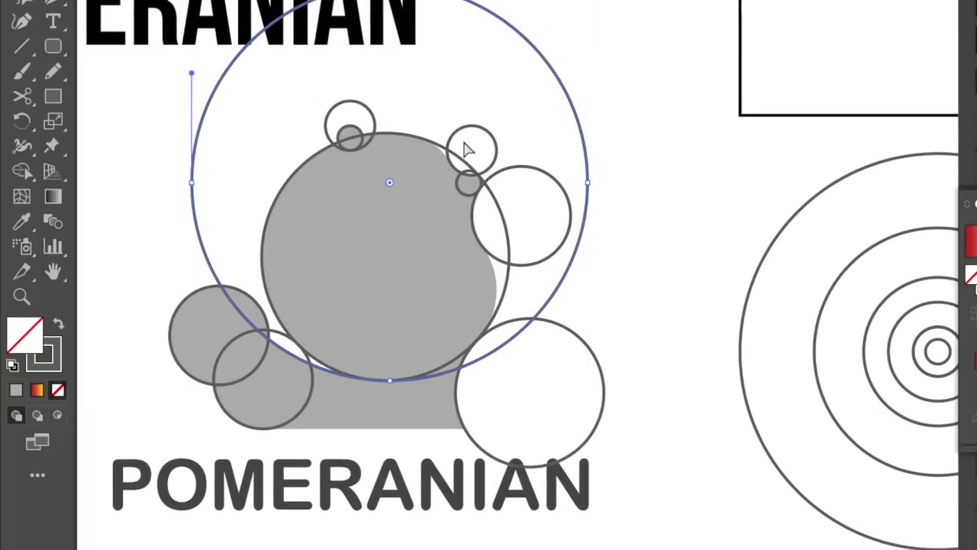
key(Delete)
scroll(348, 125, up, 3)
Step: Trim the upper-left arc off the small top ear circle
click(449, 96)
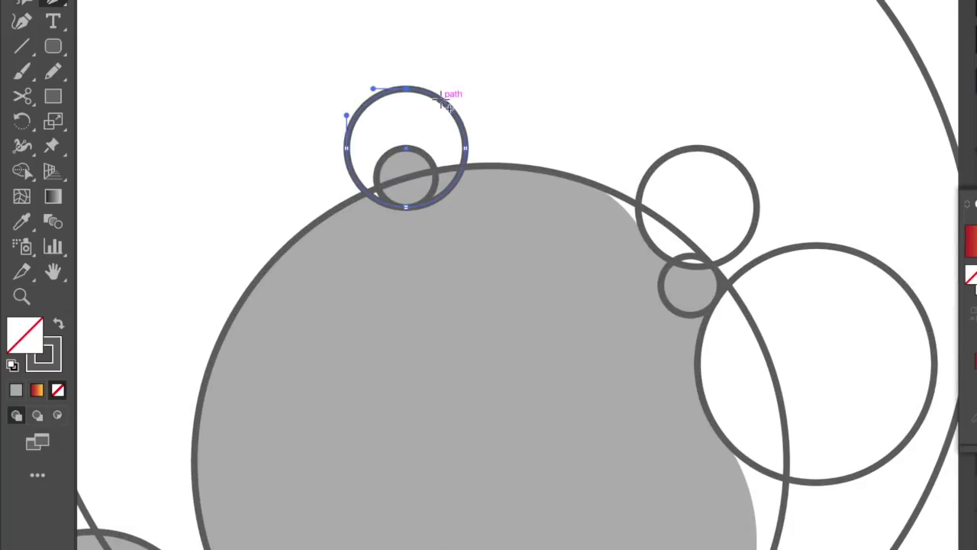
key(a)
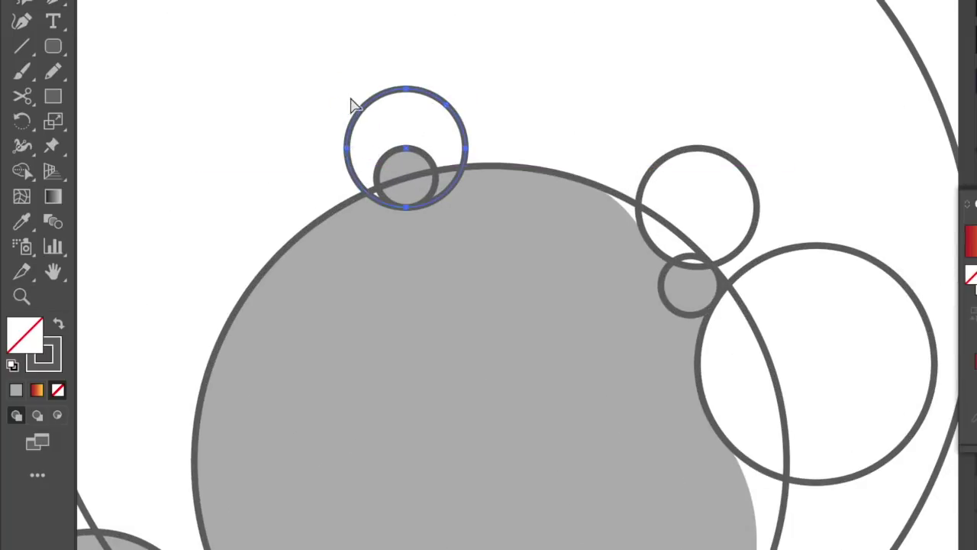
click(358, 104)
key(Delete)
click(447, 170)
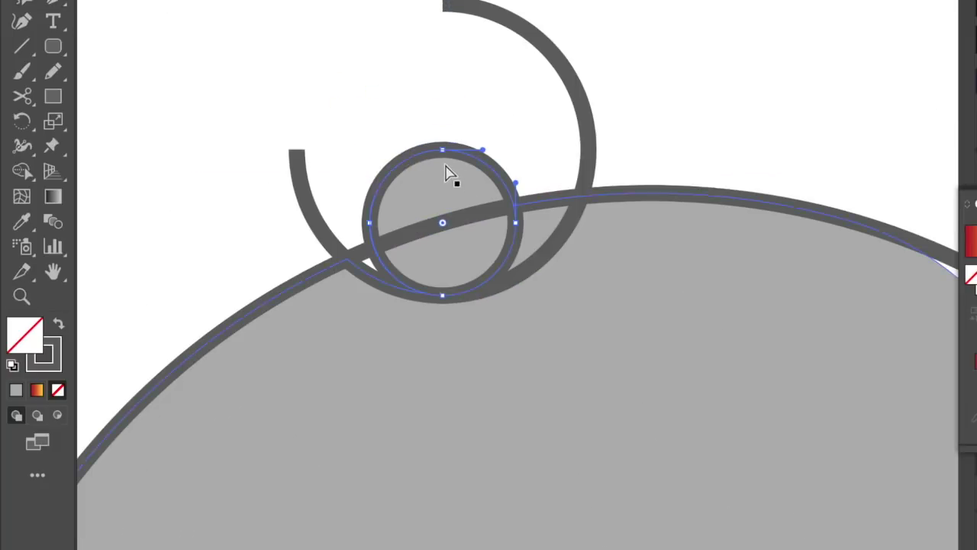
key(z)
click(372, 176)
scroll(602, 138, right, 5)
click(637, 156)
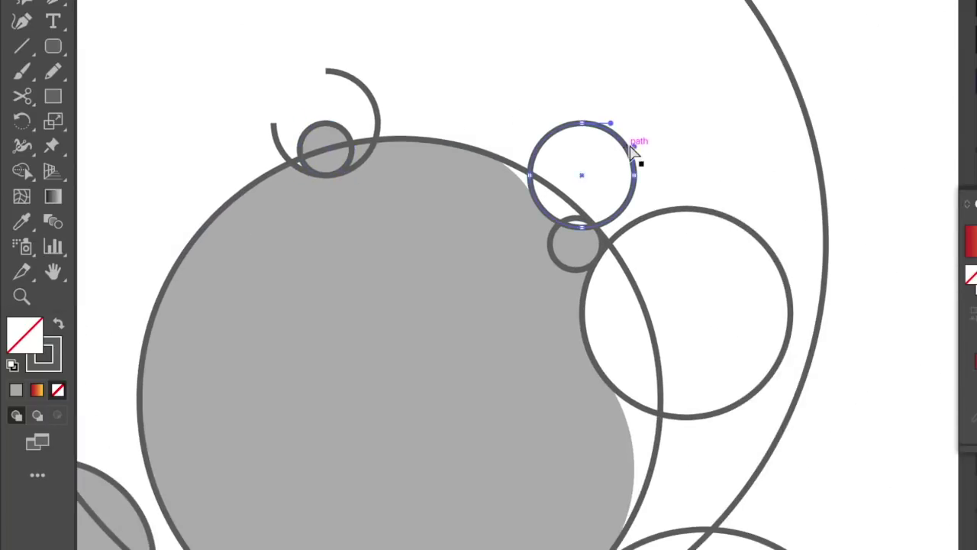
Step: Delete the right circle's lower-right segment and the outer circle's top-right arc
click(787, 277)
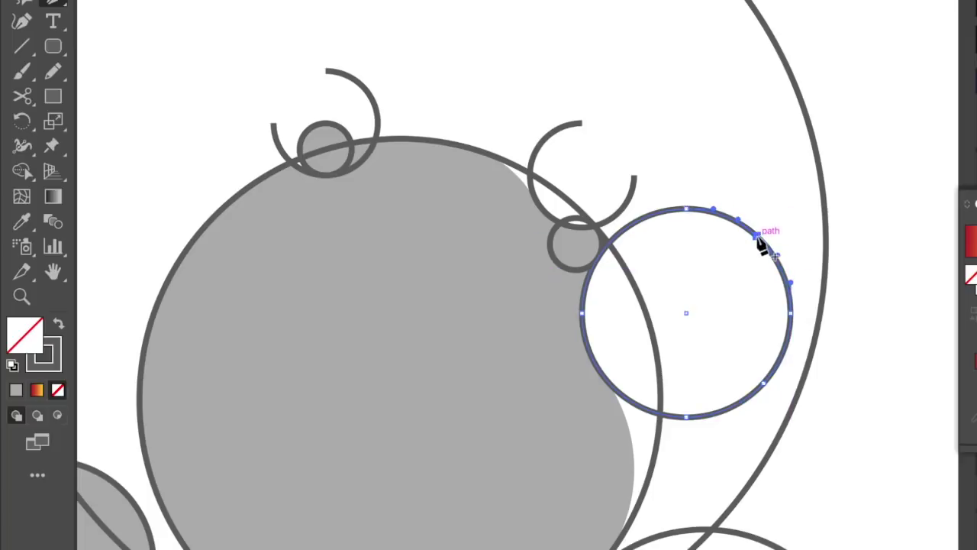
key(Delete)
key(ctrl+shift+a)
scroll(779, 252, down, 2)
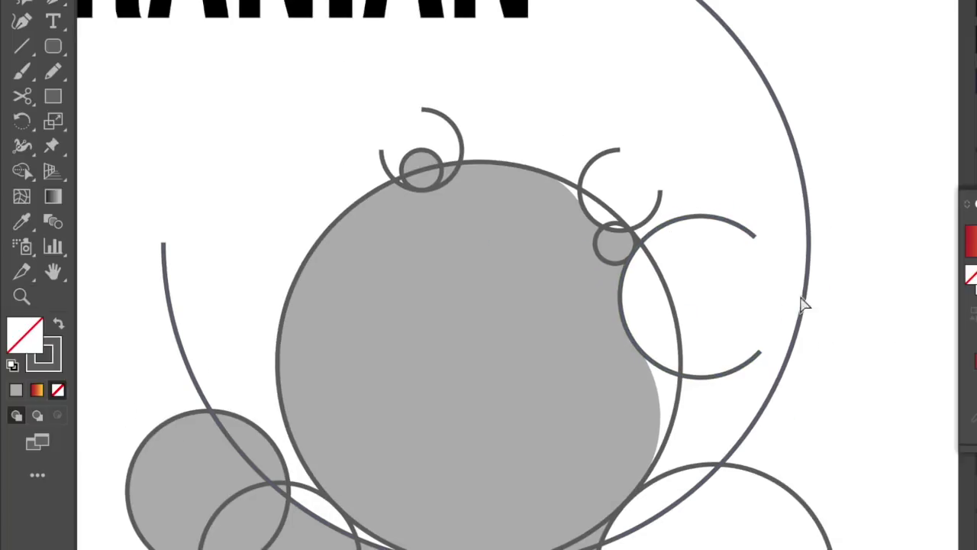
click(803, 301)
scroll(764, 316, up, 1)
click(516, 55)
key(Delete)
scroll(725, 305, down, 2)
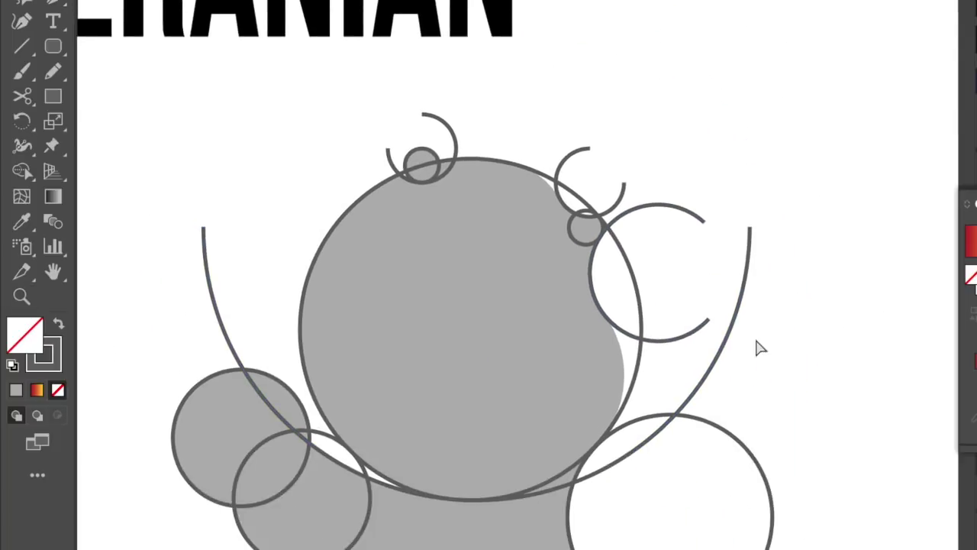
click(721, 365)
Step: Try adjusting and deleting the remaining outer arc, then undo the deletion
key(p)
click(749, 230)
key(ctrl+z)
key(Delete)
key(ctrl+z)
Step: Cut the bottom-right circle at its right anchor and remove part of it
scroll(756, 268, down, 5)
click(717, 313)
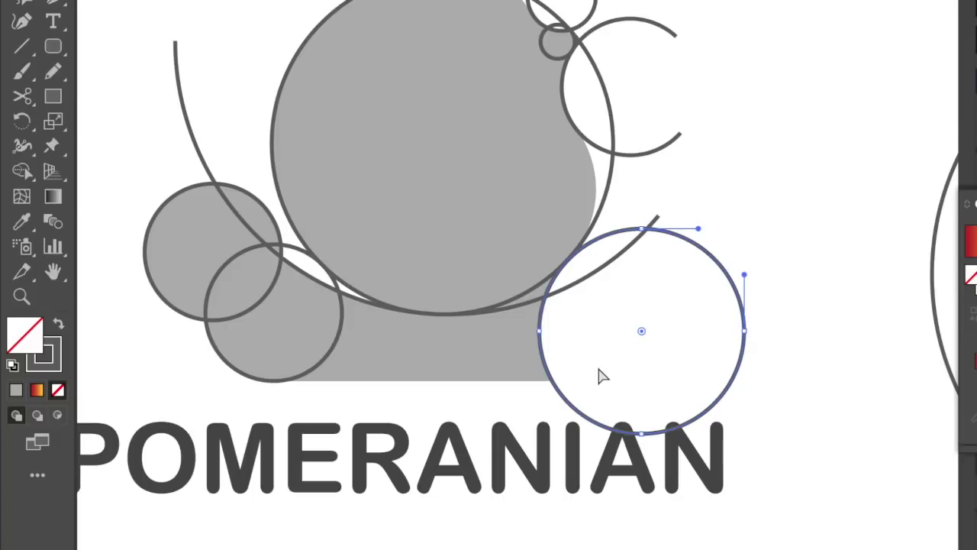
click(745, 331)
key(Delete)
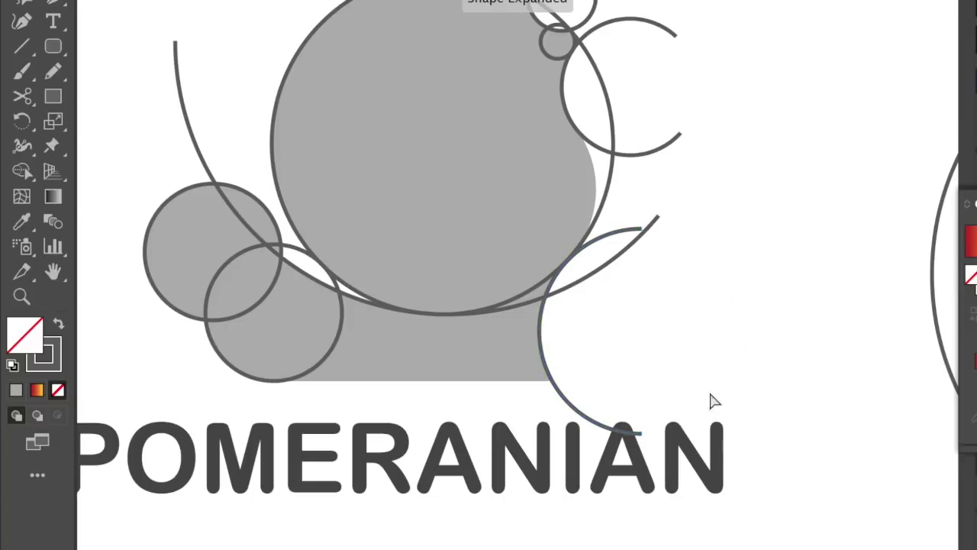
scroll(534, 343, left, 3)
click(418, 340)
click(419, 175)
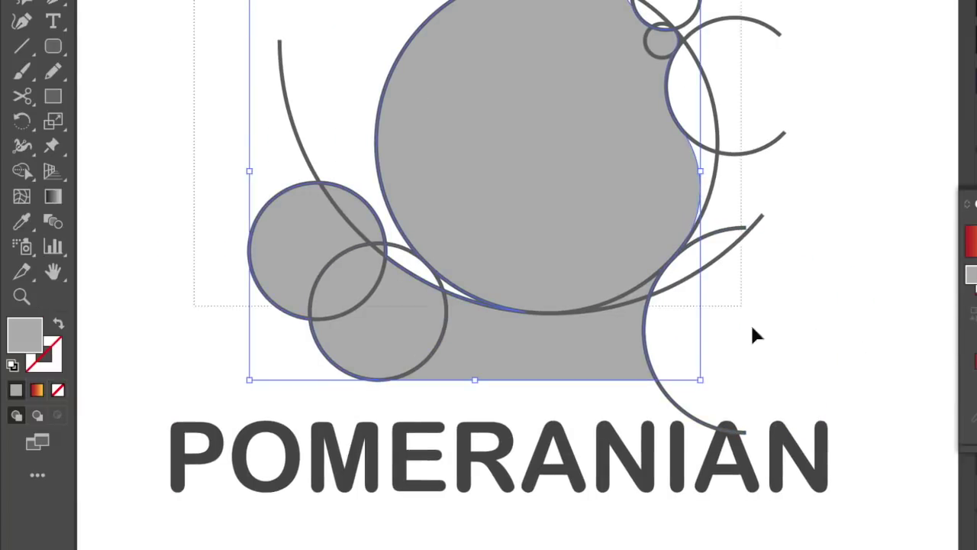
Step: Group all the artwork and enter the group for editing
key(ctrl+a)
right_click(808, 69)
click(832, 198)
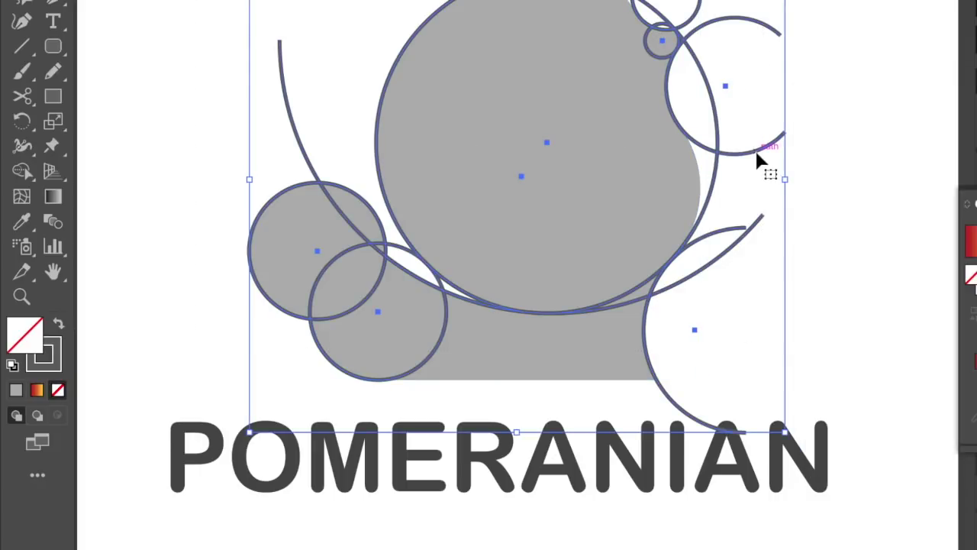
double_click(738, 160)
scroll(420, 153, down, 2)
key(z)
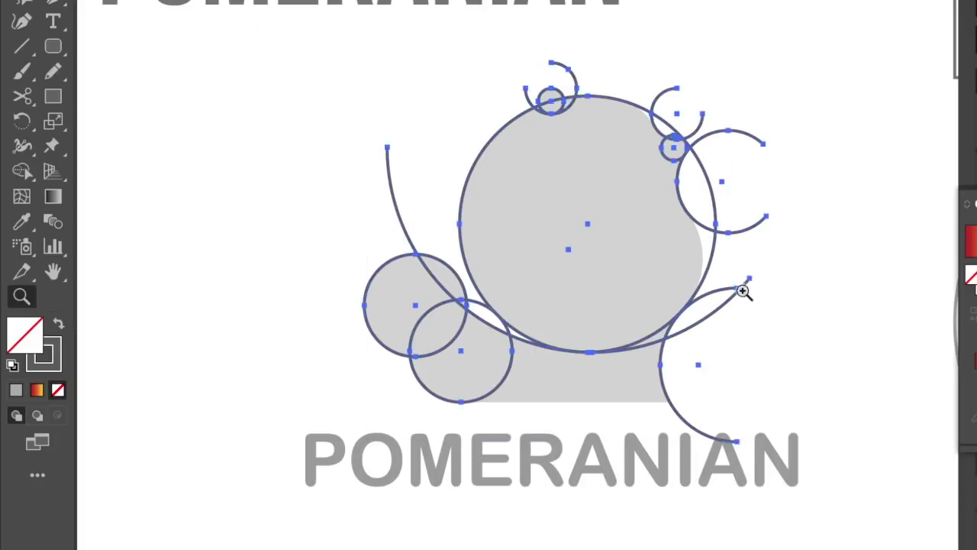
click(748, 275)
key(v)
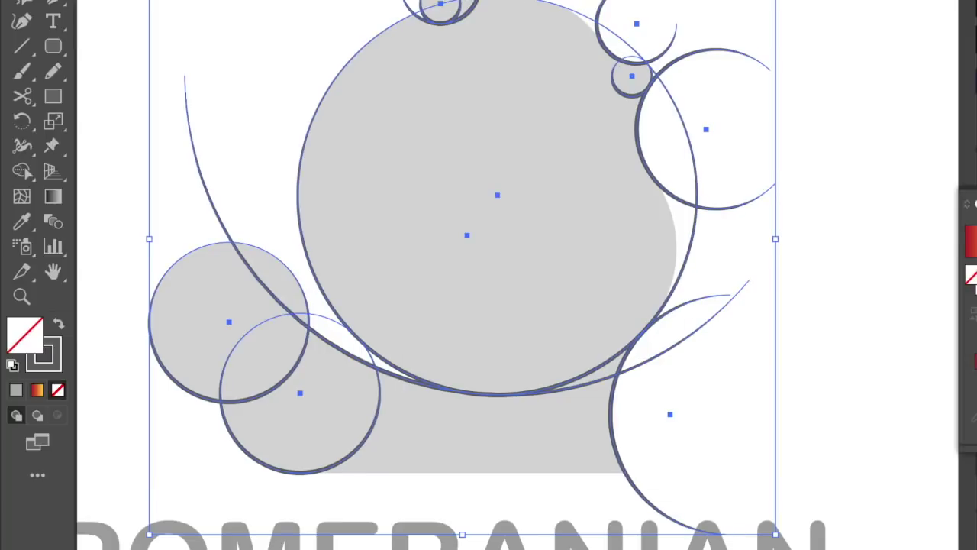
Step: Zoom out, deselect the construction circles, and select the POMERANIAN wordmark
key(z)
alt+click(747, 207)
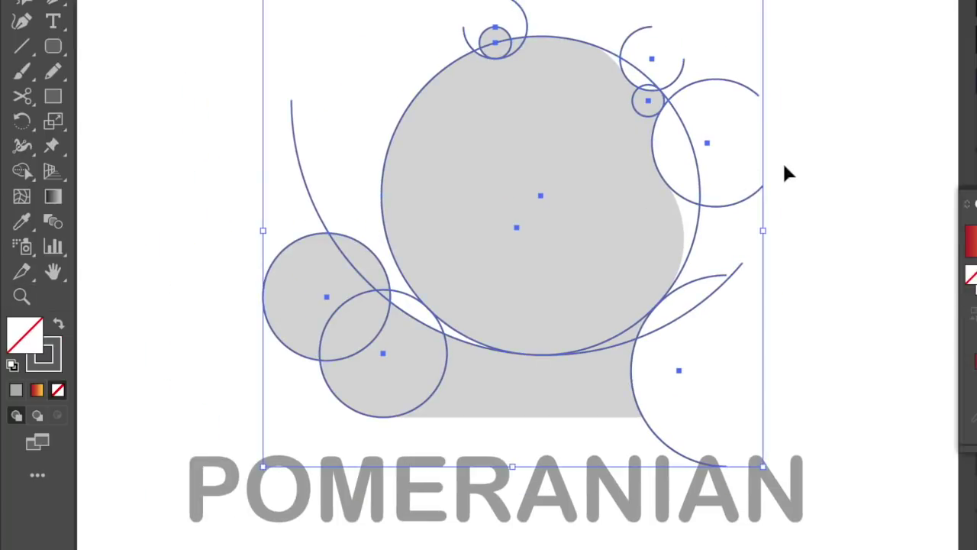
key(v)
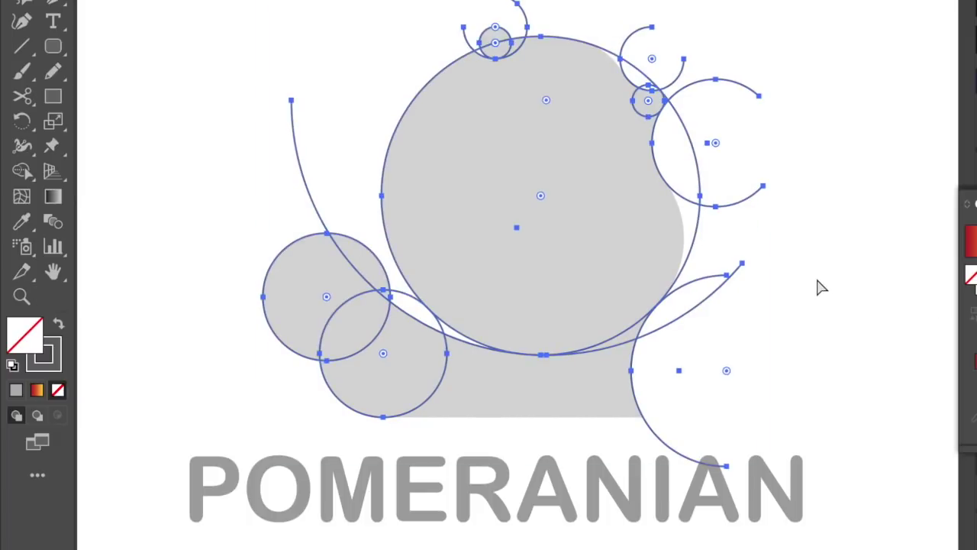
click(755, 324)
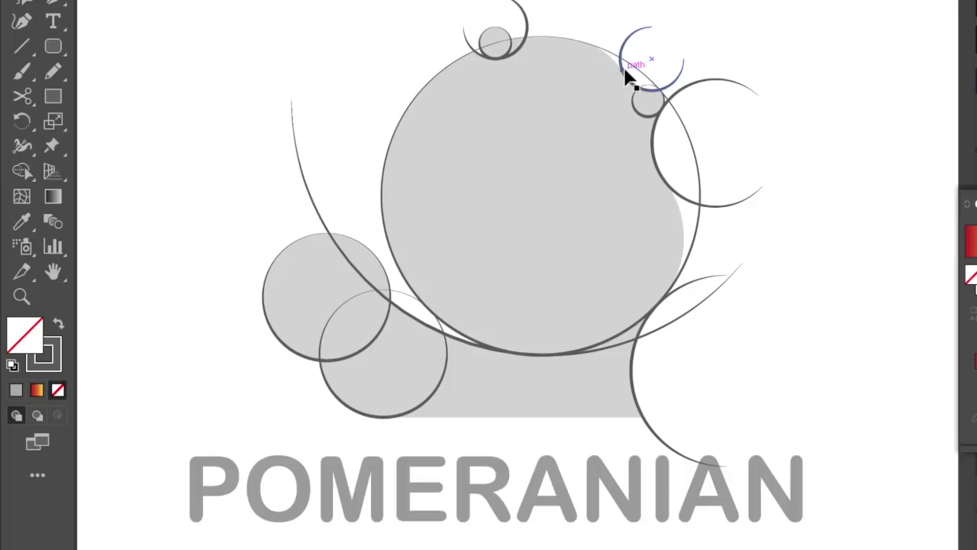
click(698, 153)
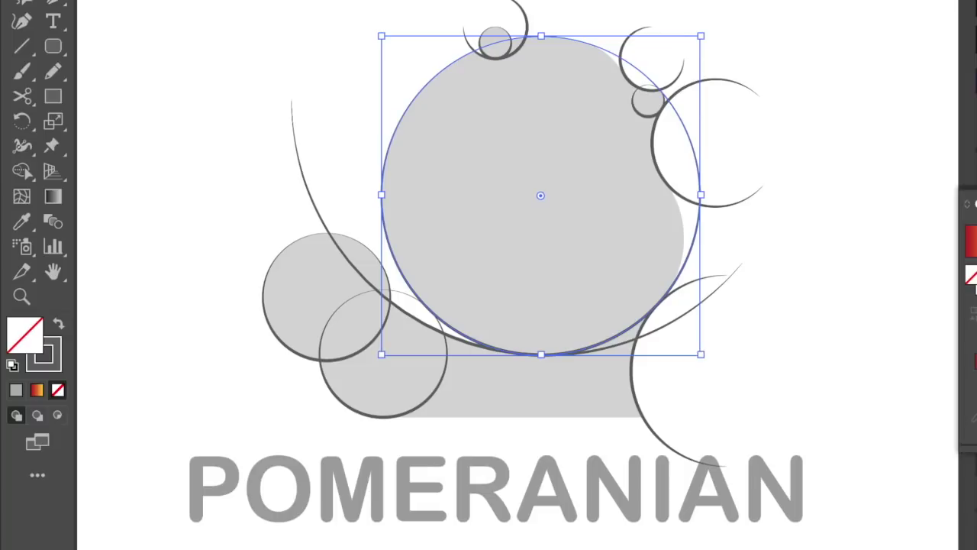
key(ctrl+a)
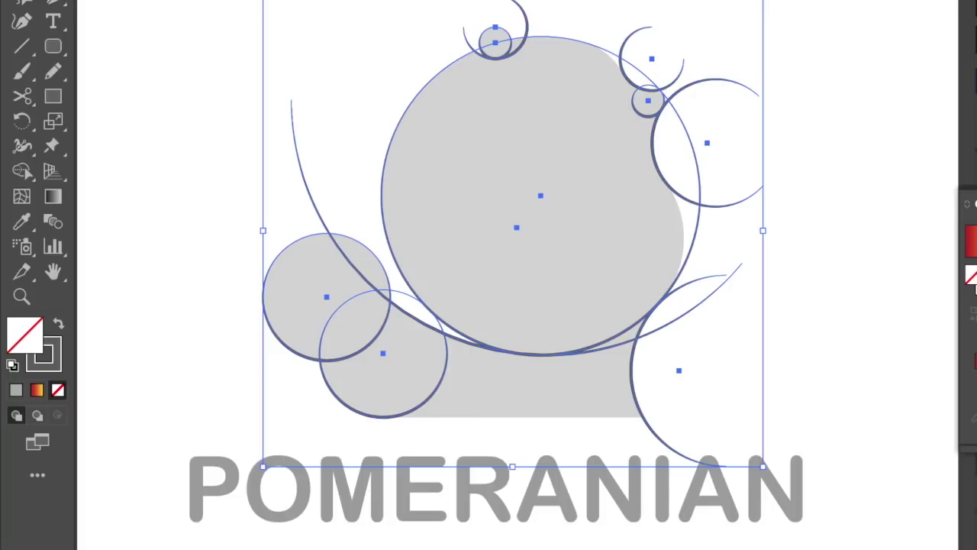
click(836, 349)
key(z)
alt+click(765, 185)
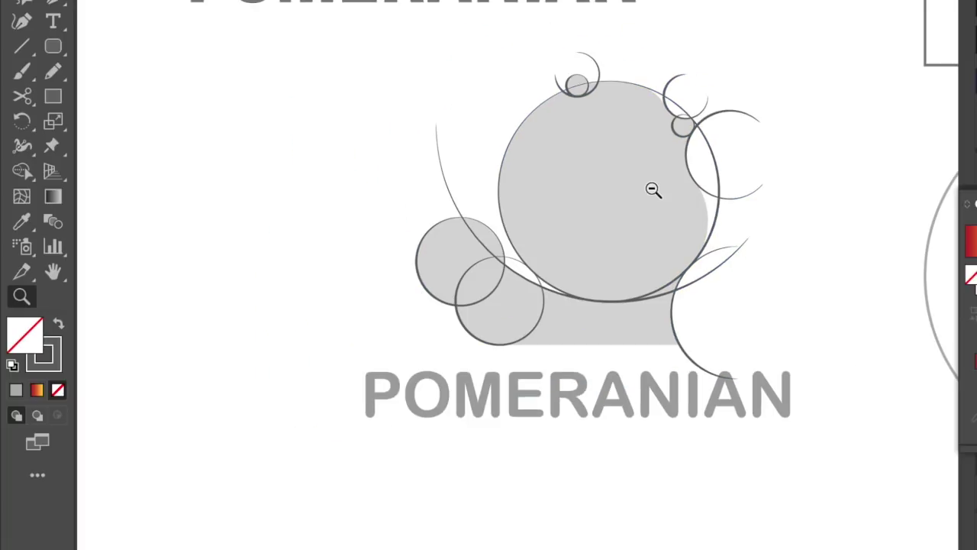
key(v)
click(768, 403)
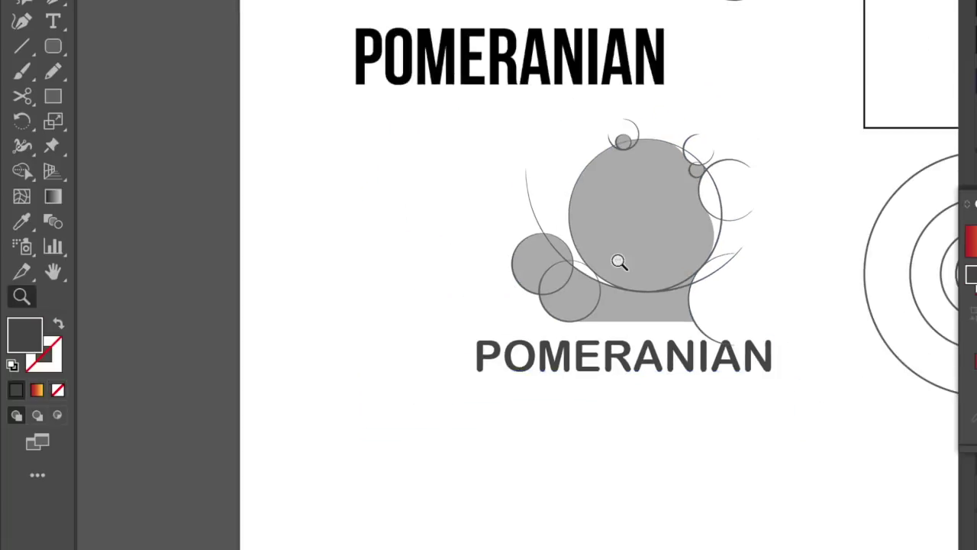
Step: Alt-drag a copy of one concentric ring into the big head circle
click(756, 300)
scroll(596, 181, up, 3)
click(773, 197)
click(55, 353)
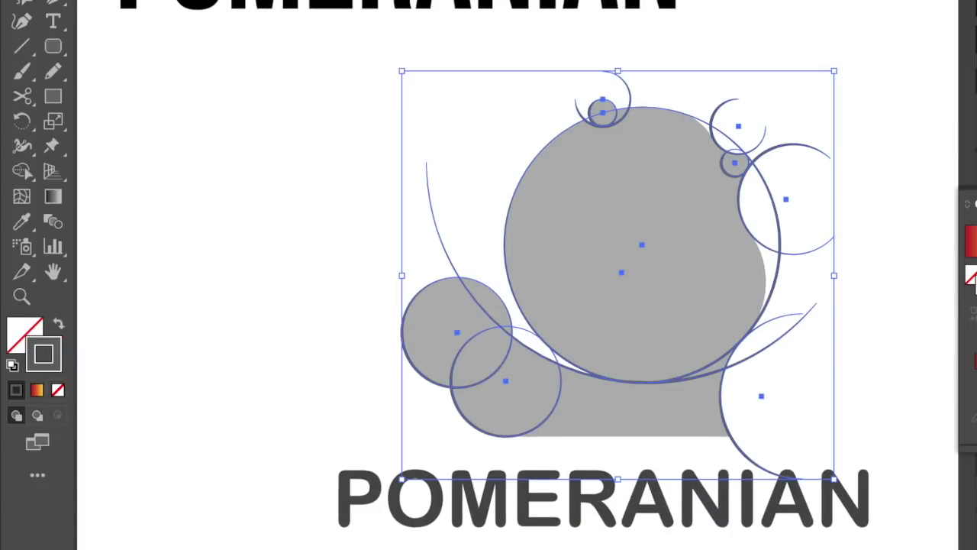
click(862, 78)
mouse_move(781, 253)
mouse_down()
mouse_move(562, 214)
mouse_move(569, 227)
mouse_up()
click(861, 225)
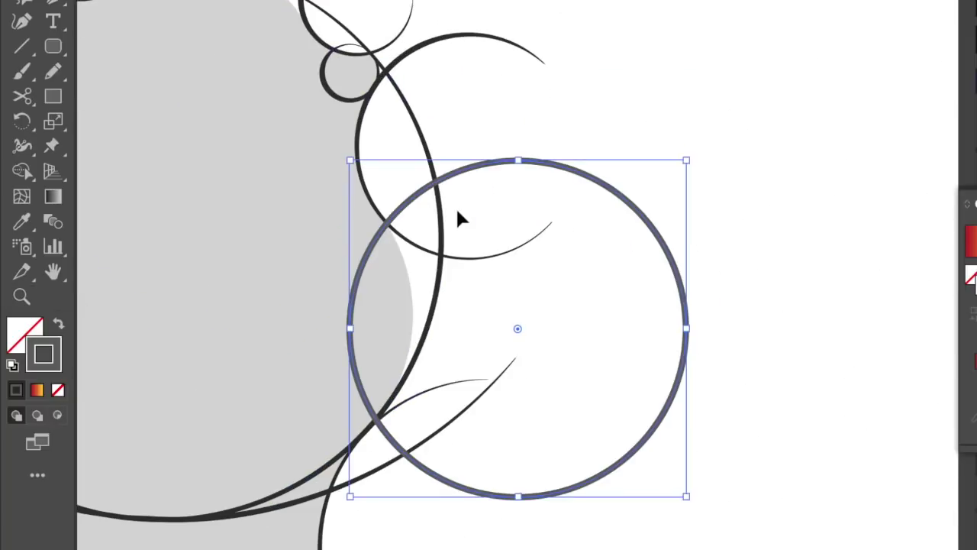
drag(457, 212, 339, 183)
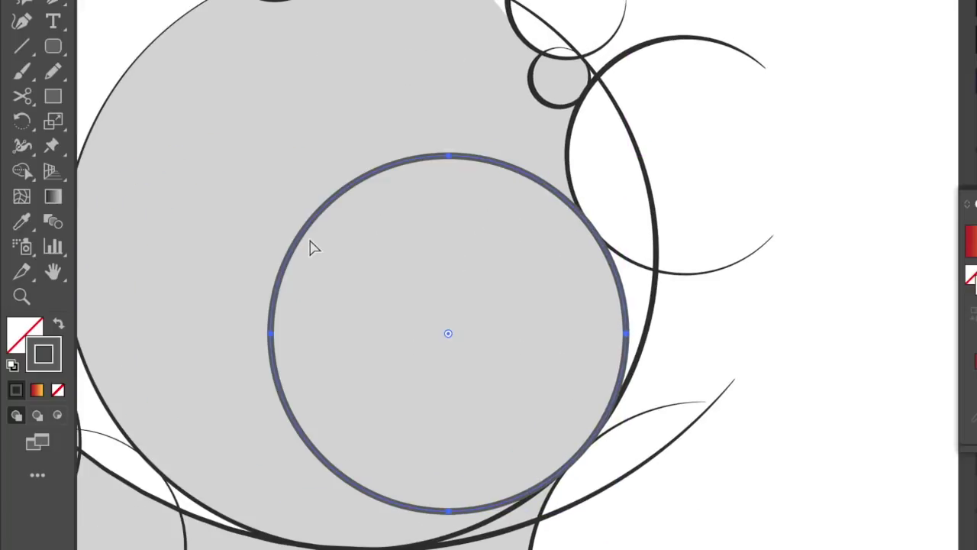
Step: Eyedropper the top-right circle's dark stroke onto the new ring and rotate it inside the head
key(ctrl+minus)
key(i)
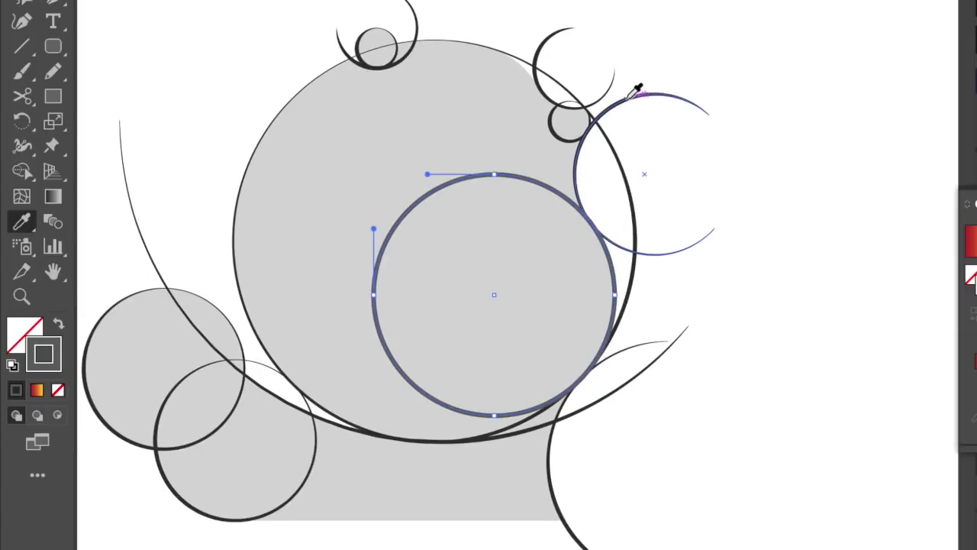
click(639, 90)
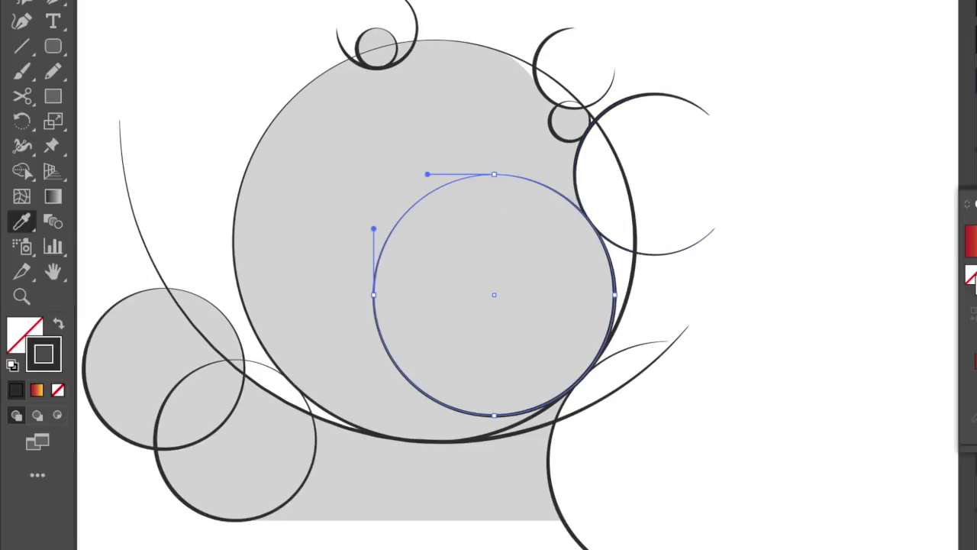
key(v)
drag(632, 201, 697, 342)
click(796, 346)
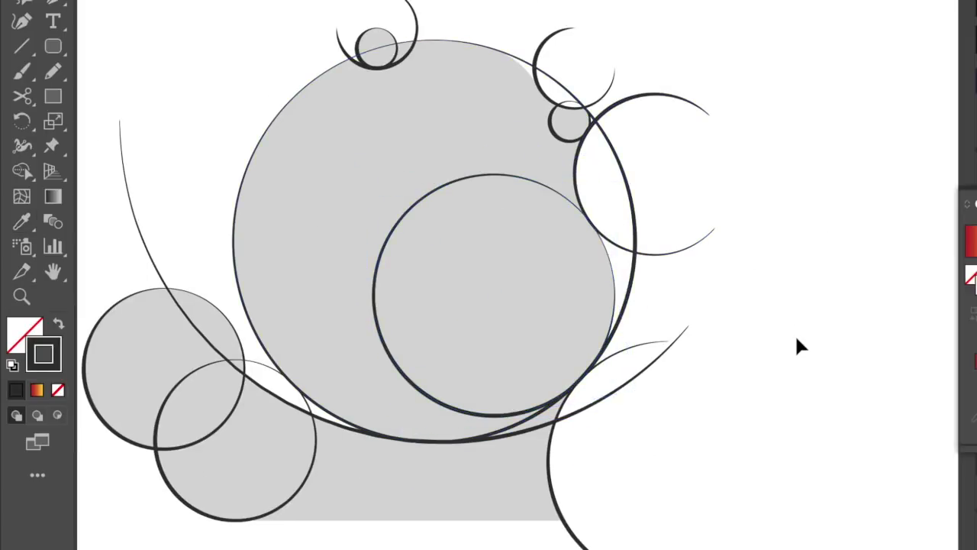
Step: Zoom out and back in to check the circles and the wordmark below
click(571, 196)
click(720, 204)
key(z)
alt+click(520, 201)
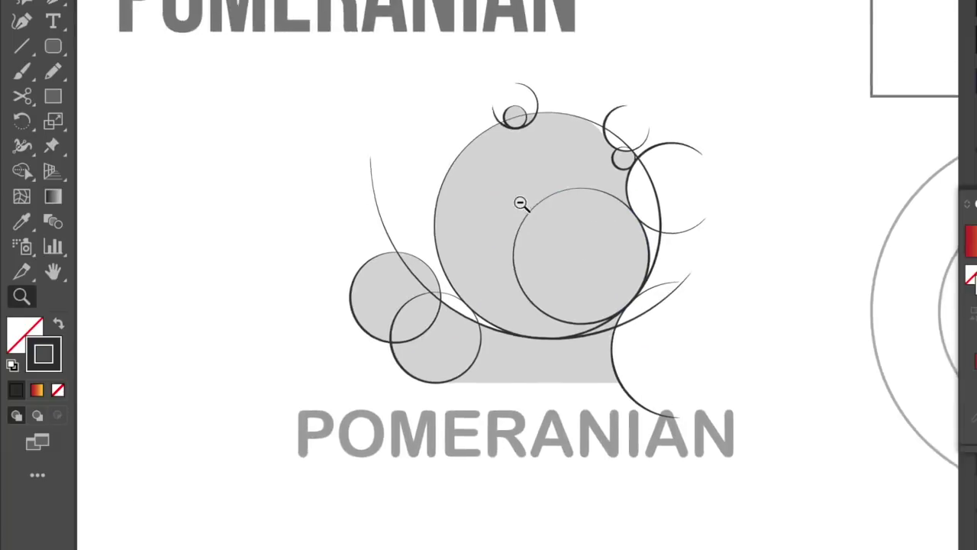
click(676, 221)
key(v)
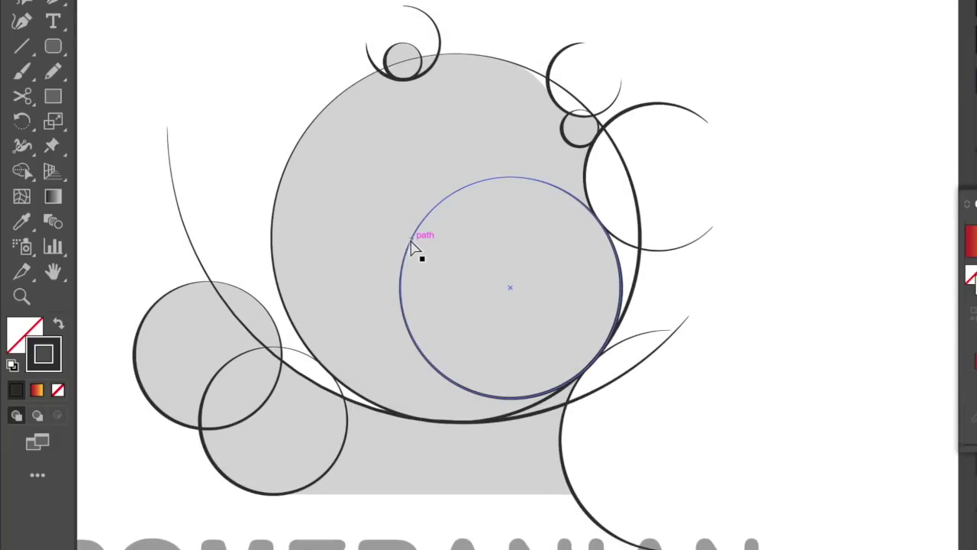
key(z)
alt+click(378, 237)
key(a)
Step: Check the head circle and grey silhouette, undoing a stray change, then zoom out over the artboard
click(365, 153)
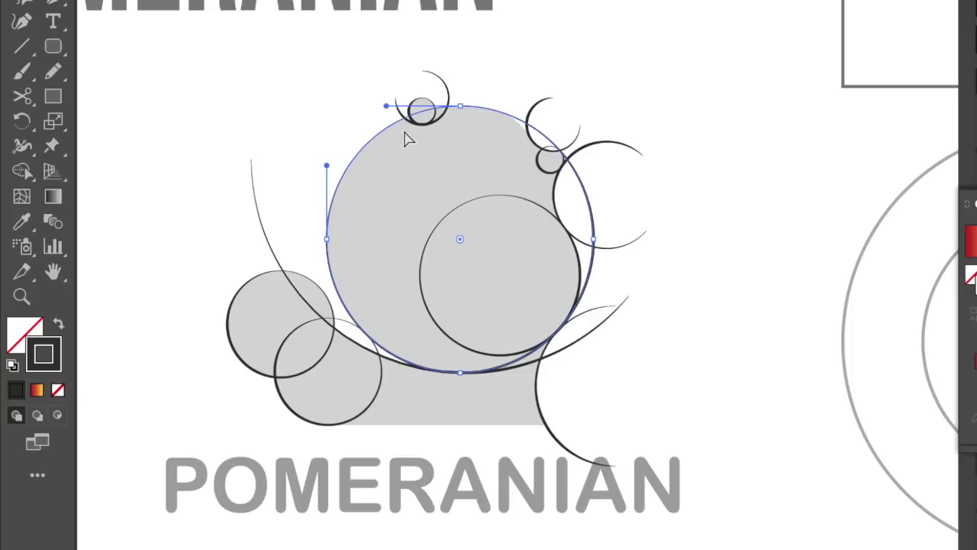
click(628, 105)
key(ctrl+z)
key(z)
alt+click(653, 200)
key(v)
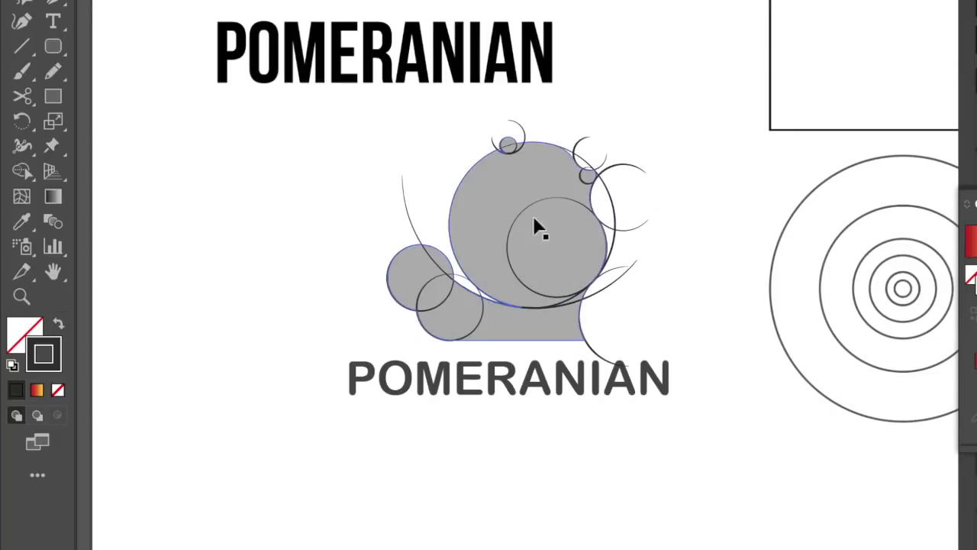
click(519, 191)
scroll(535, 192, up, 1)
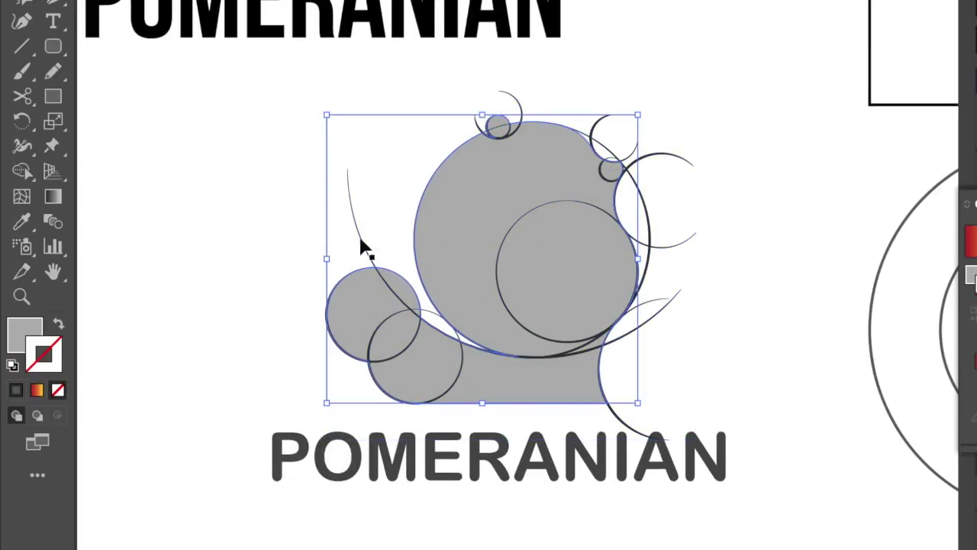
key(z)
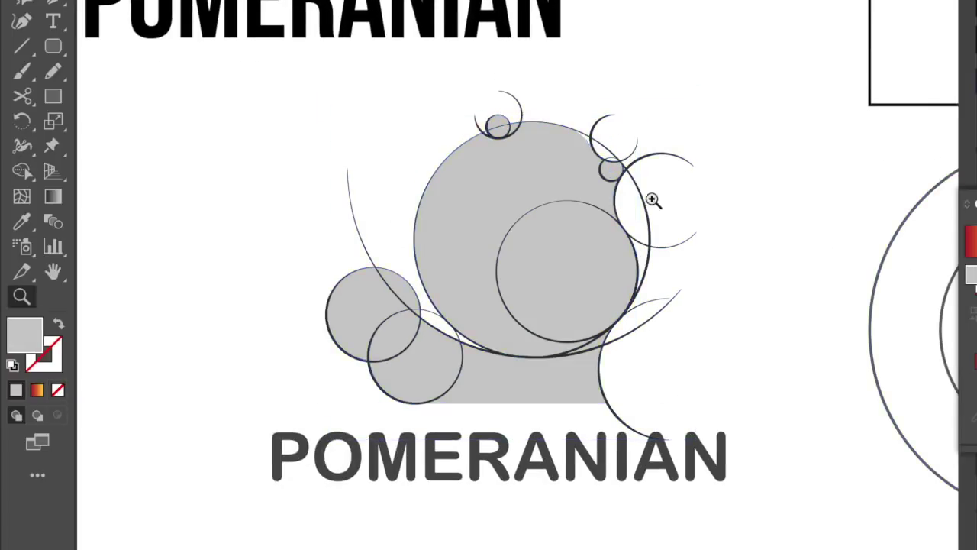
alt+click(675, 201)
alt+click(599, 250)
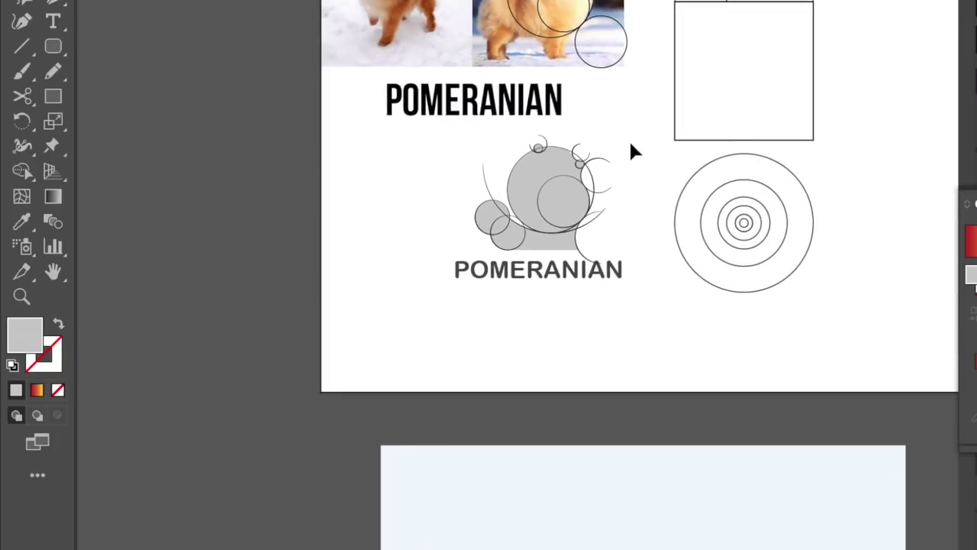
key(v)
scroll(631, 151, up, 2)
Step: Select the whole grey circle construction group
click(416, 239)
key(x)
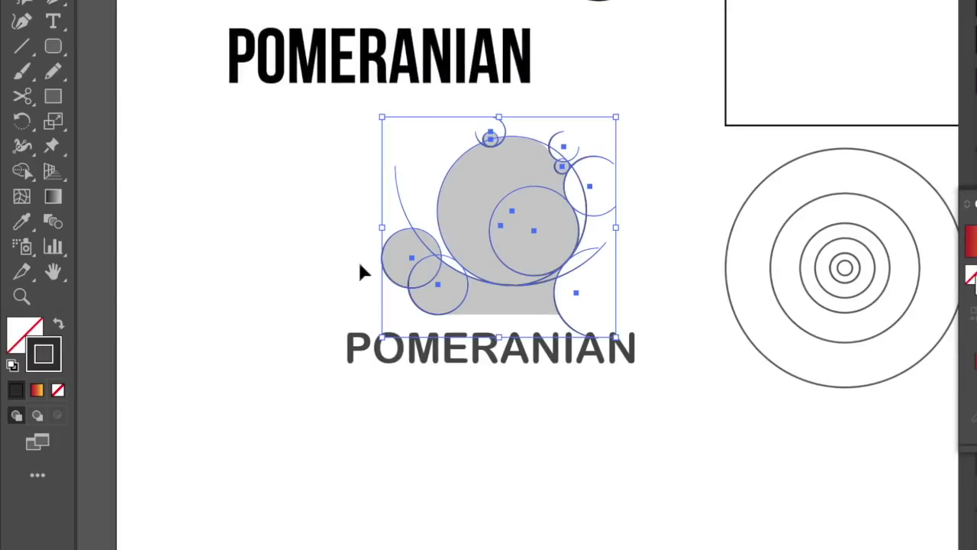
click(649, 181)
scroll(674, 52, down, 3)
key(ctrl+a)
right_click(536, 75)
click(679, 41)
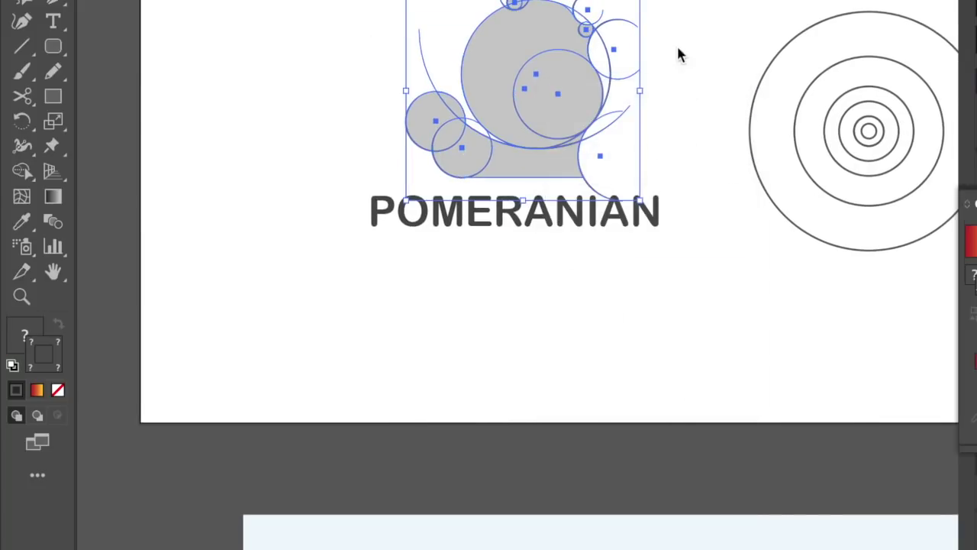
Step: Move the grey construction group onto the pale artboard, left of the orange logo
drag(530, 64, 530, 549)
scroll(633, 233, down, 5)
scroll(548, 236, down, 2)
drag(585, 313, 878, 478)
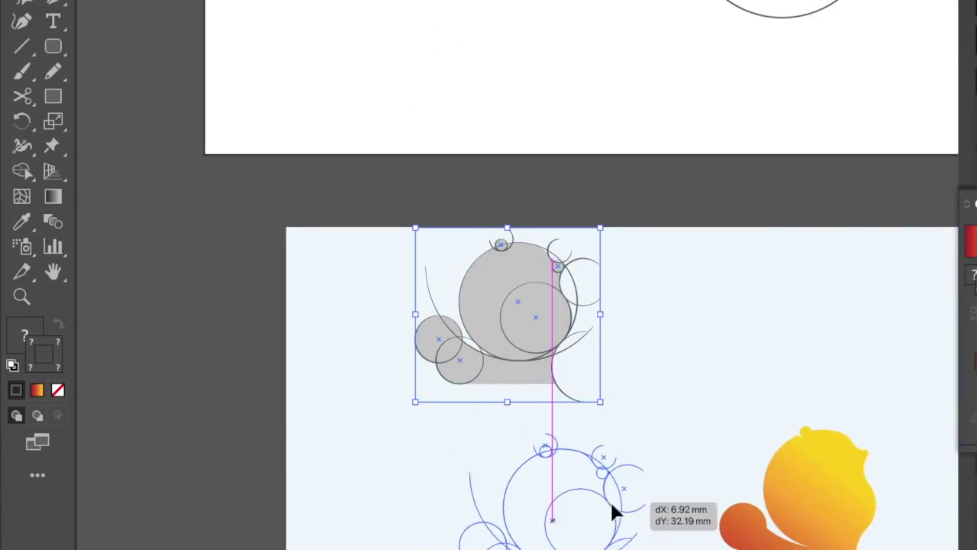
drag(879, 479, 704, 481)
key(ctrl+0)
mouse_move(474, 271)
mouse_down()
mouse_move(321, 271)
mouse_move(331, 277)
mouse_up()
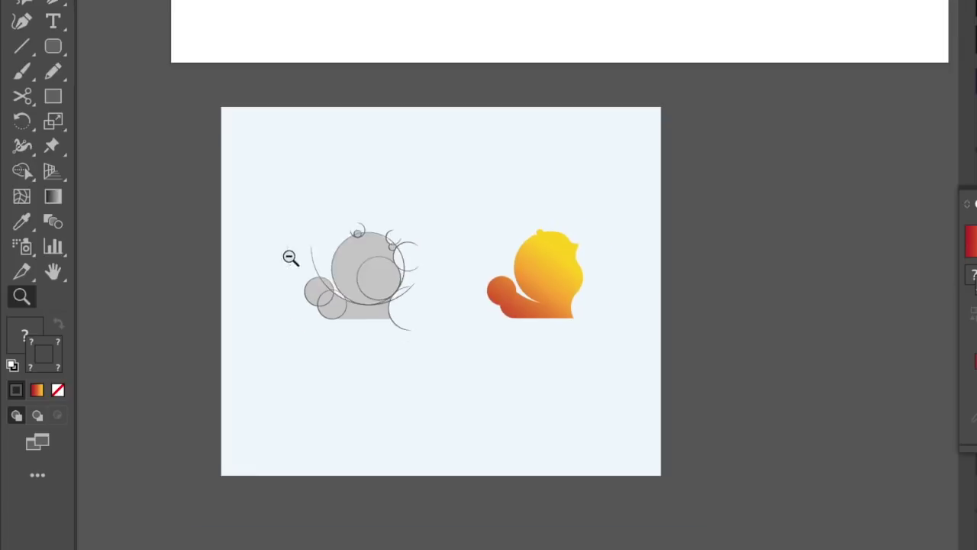
Step: Shrink the pale background rectangle, nudge both drawings into place, and select the gradient logo
key(ctrl+minus)
drag(588, 192, 588, 183)
drag(662, 102, 615, 141)
key(z)
click(458, 272)
drag(316, 267, 332, 258)
mouse_move(660, 260)
mouse_down()
mouse_move(545, 245)
mouse_move(608, 249)
mouse_up()
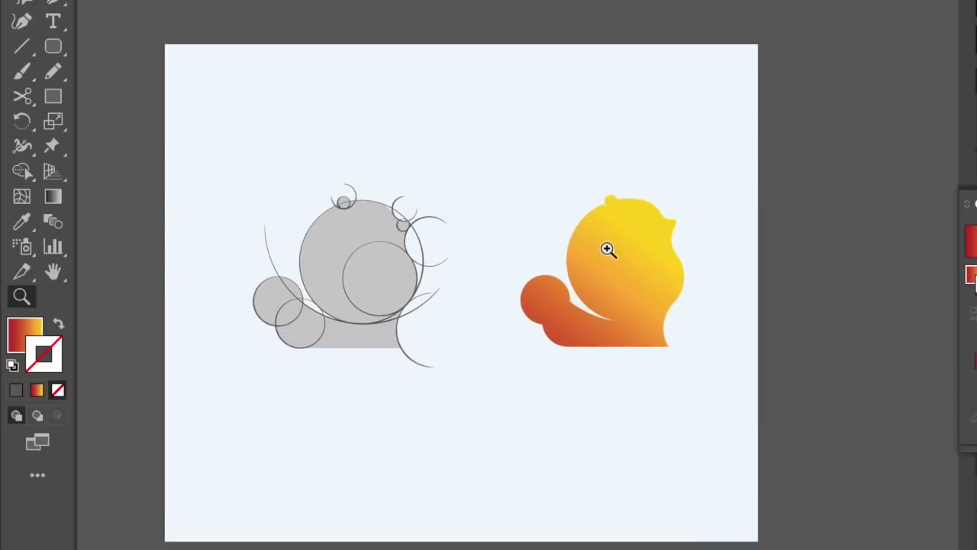
key(v)
click(611, 252)
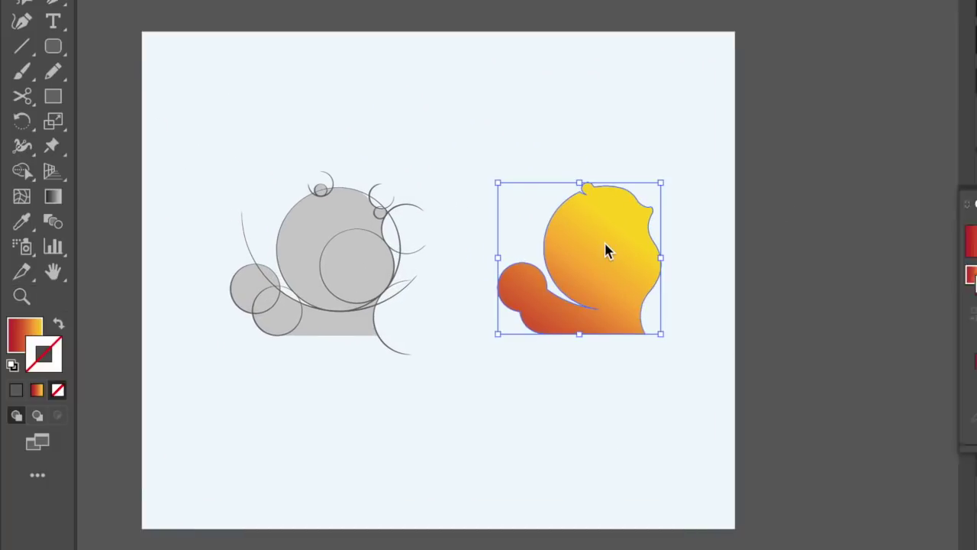
Step: Apply the yellow-orange gradient to the logo's outline and adjust its direction
key(z)
key(ctrl+equal)
key(ctrl+equal)
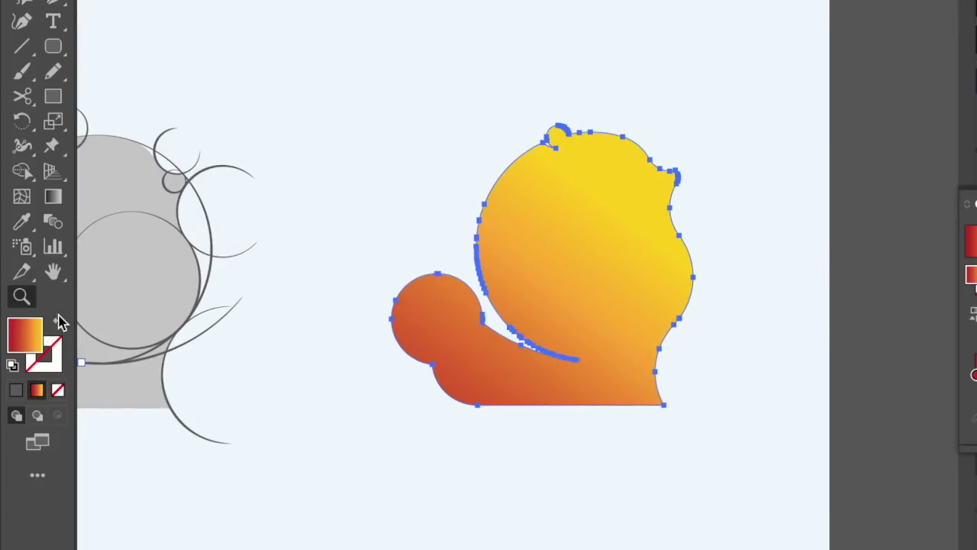
click(59, 324)
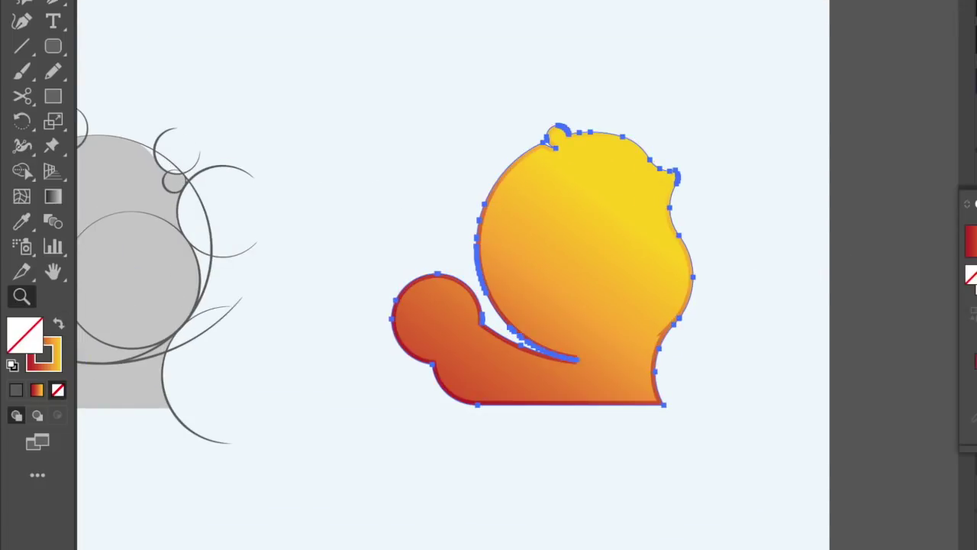
key(x)
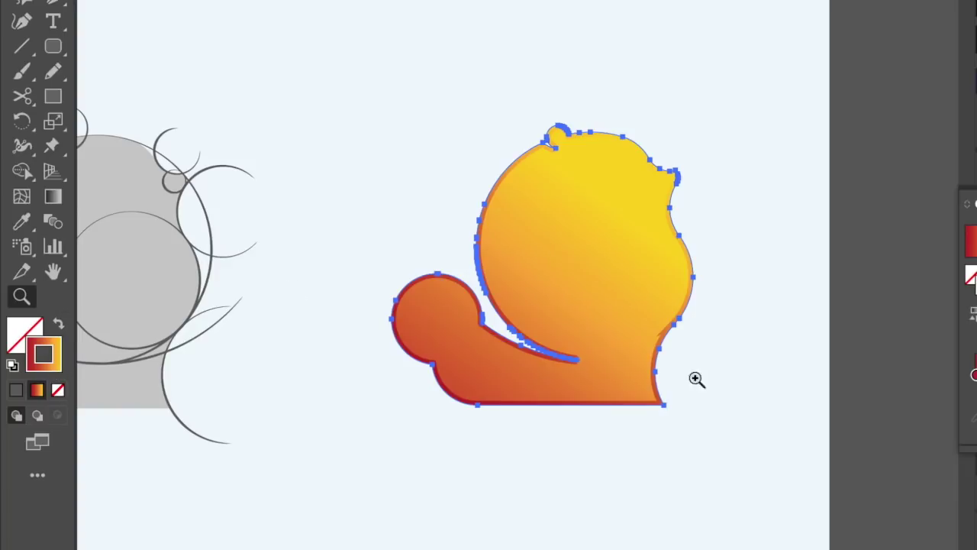
key(.)
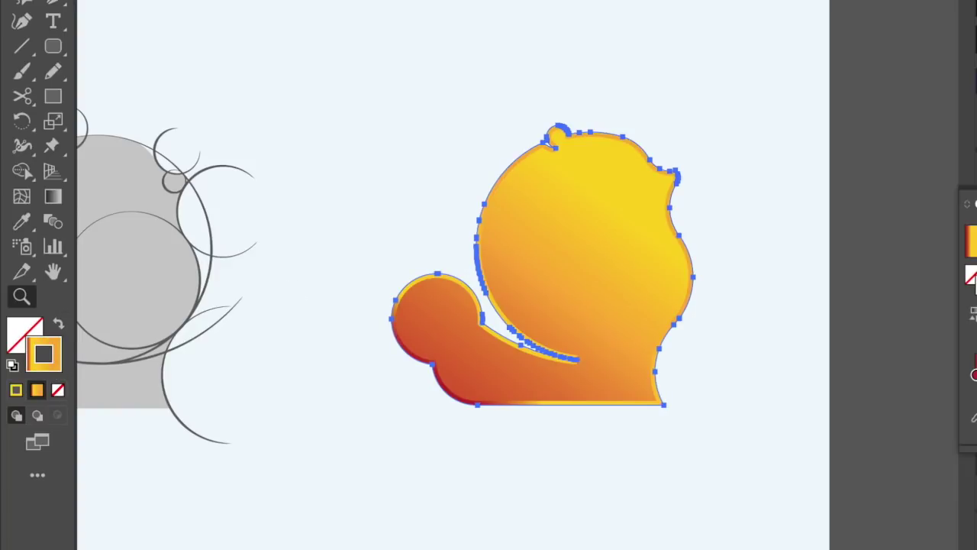
click(958, 389)
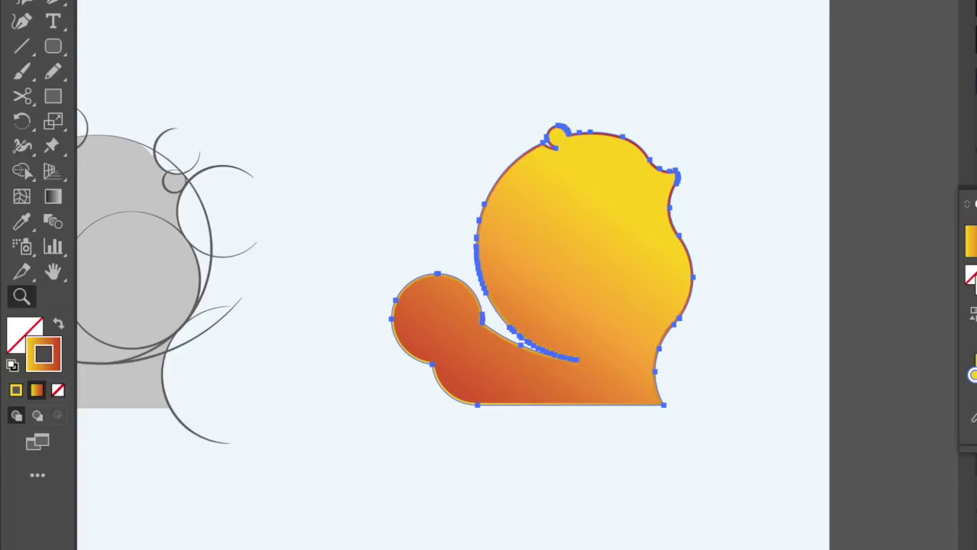
Step: Check transparency options, zoom out to the whole logo, and hide the side panels
key(ctrl+shift+F10)
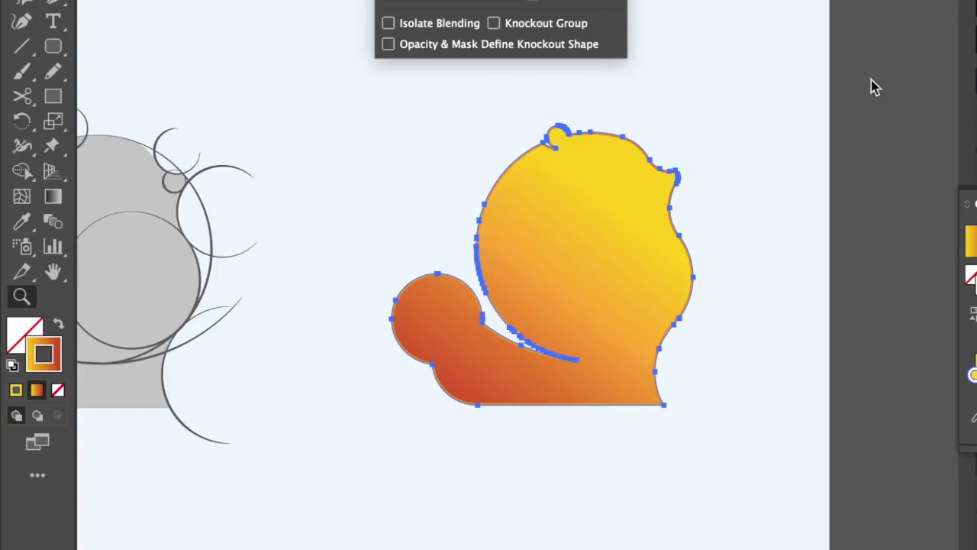
click(851, 97)
alt+click(524, 248)
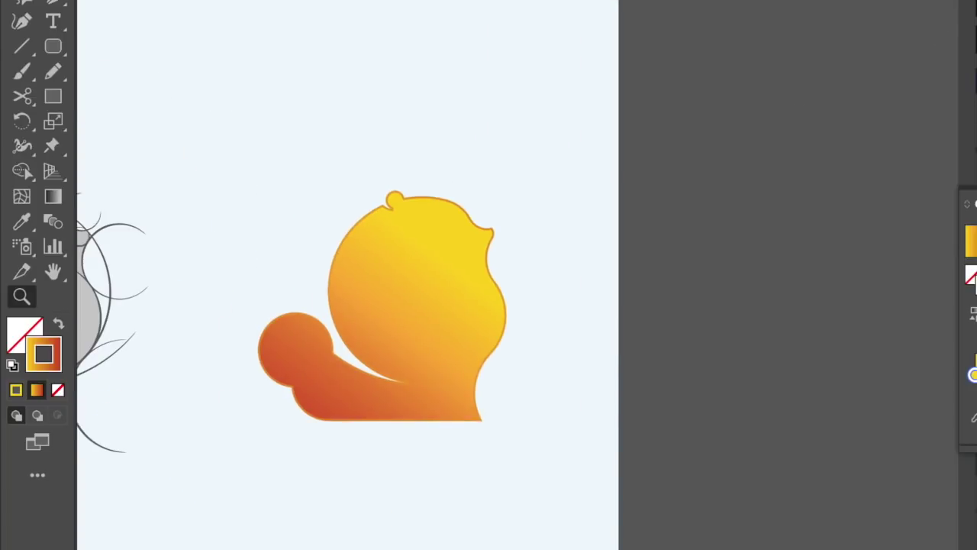
key(shift+Tab)
scroll(511, 244, up, 3)
click(523, 218)
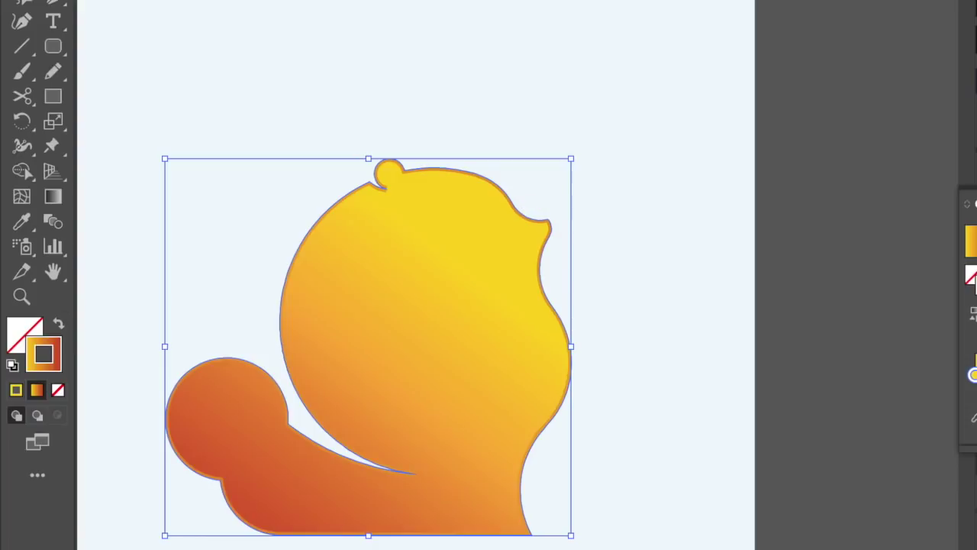
click(848, 215)
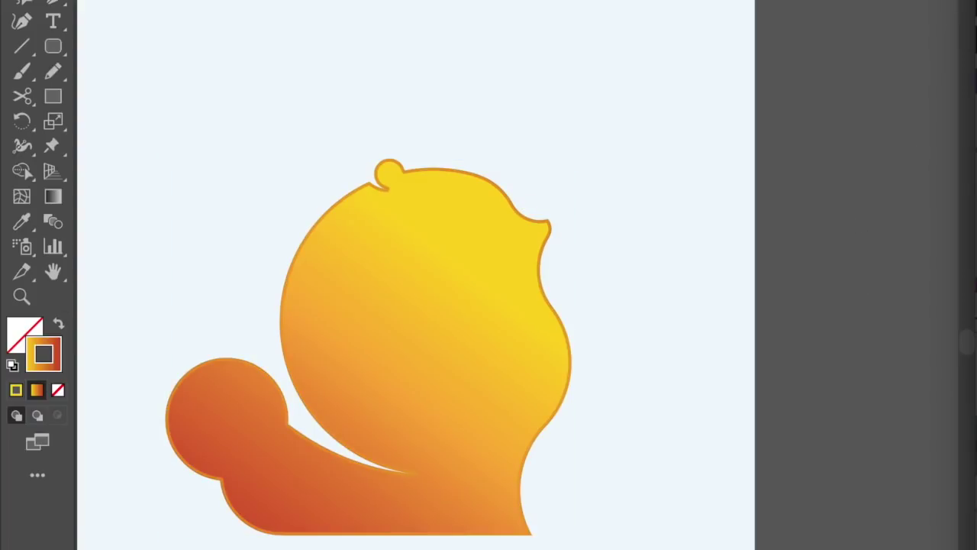
key(z)
alt+click(626, 191)
click(589, 194)
key(v)
click(578, 209)
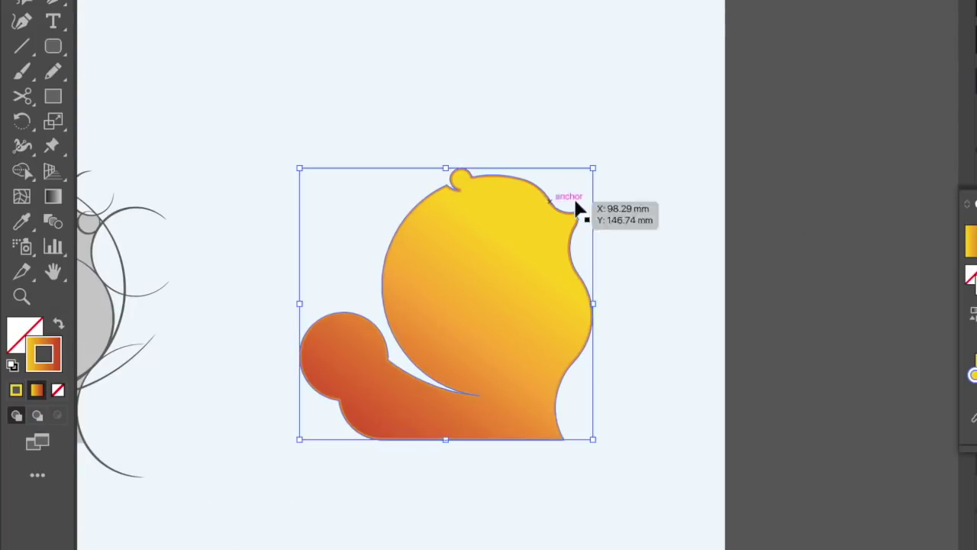
key(ctrl+shift+F10)
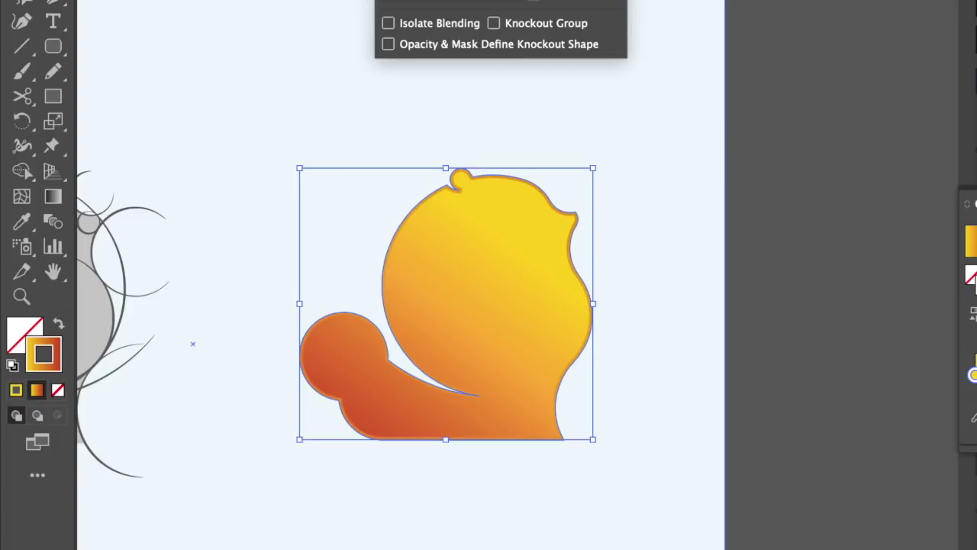
click(801, 129)
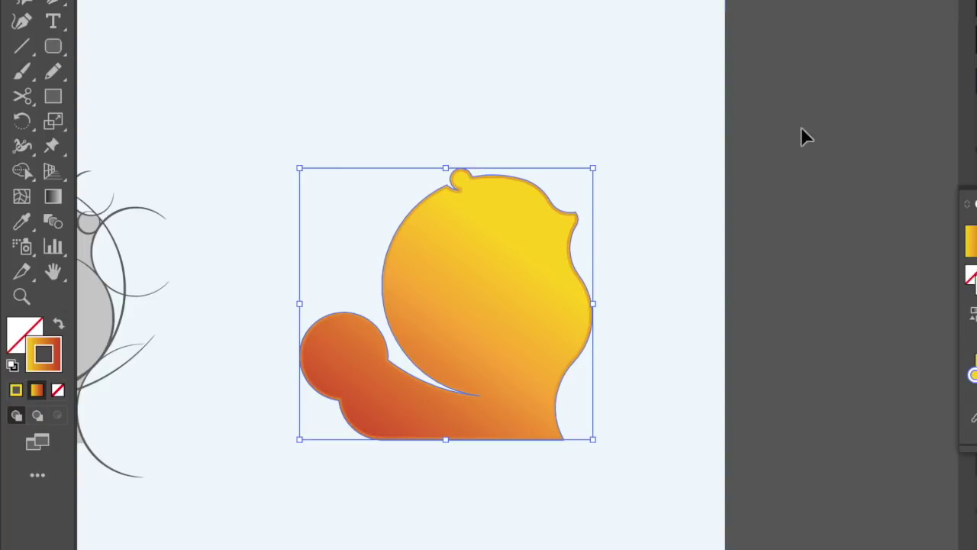
click(789, 177)
key(z)
mouse_move(467, 198)
mouse_down()
mouse_move(617, 198)
mouse_move(644, 257)
mouse_up()
key(v)
click(644, 258)
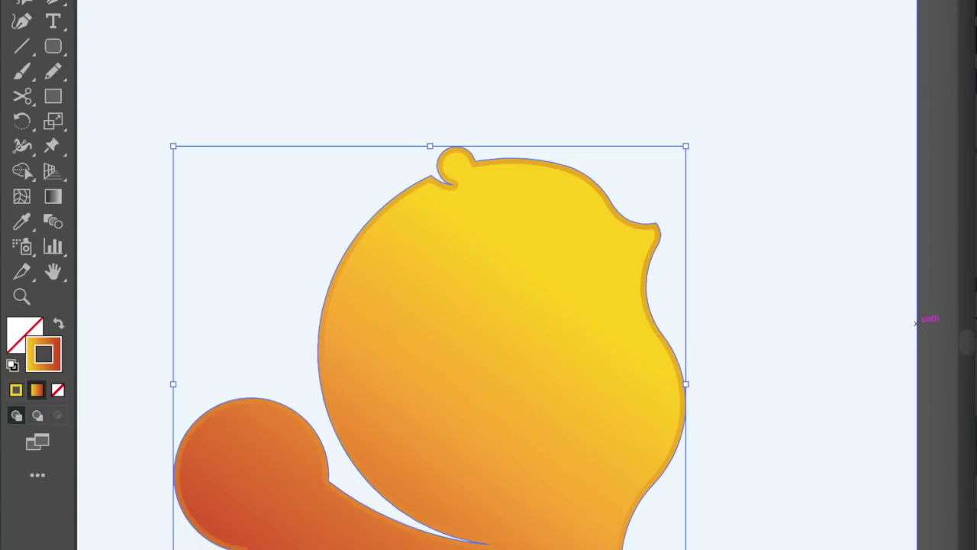
key(ctrl+0)
key(shift+o)
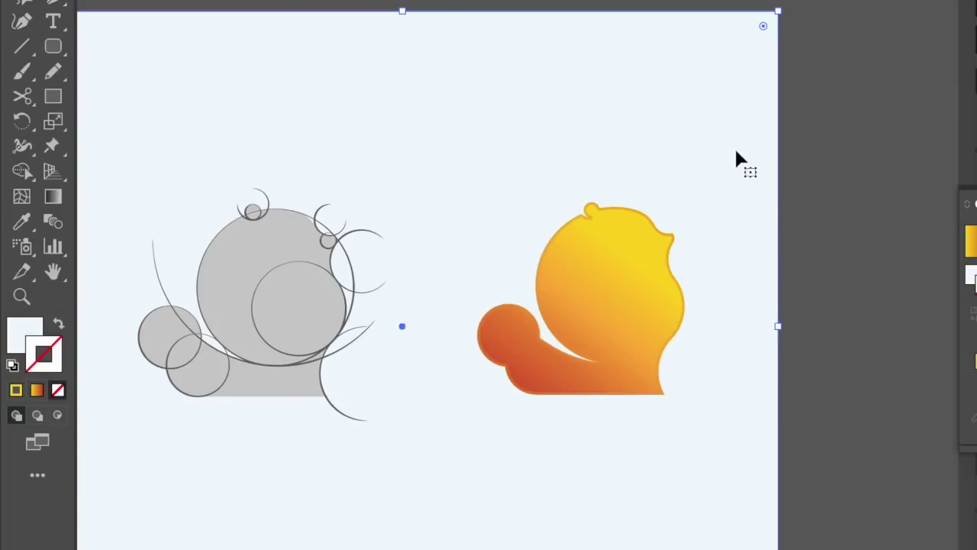
key(Escape)
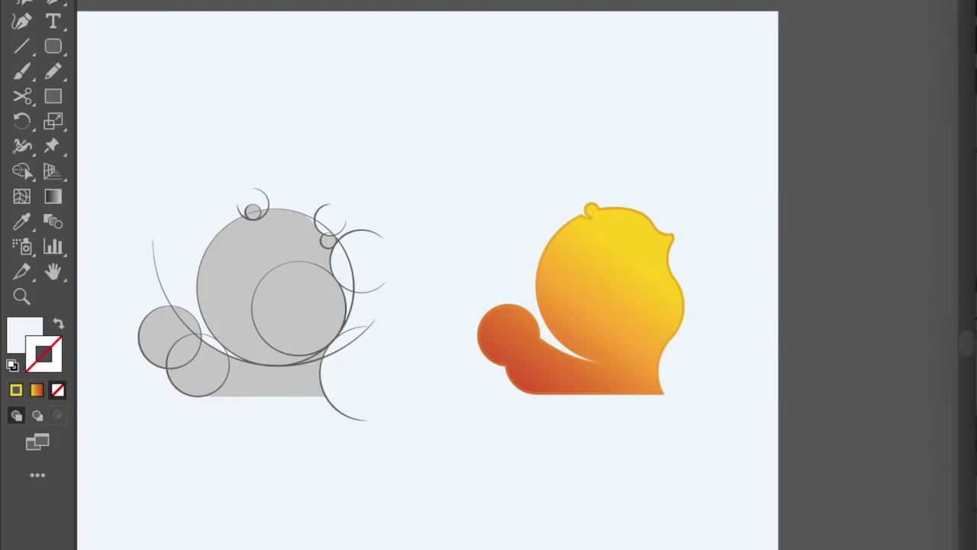
click(672, 252)
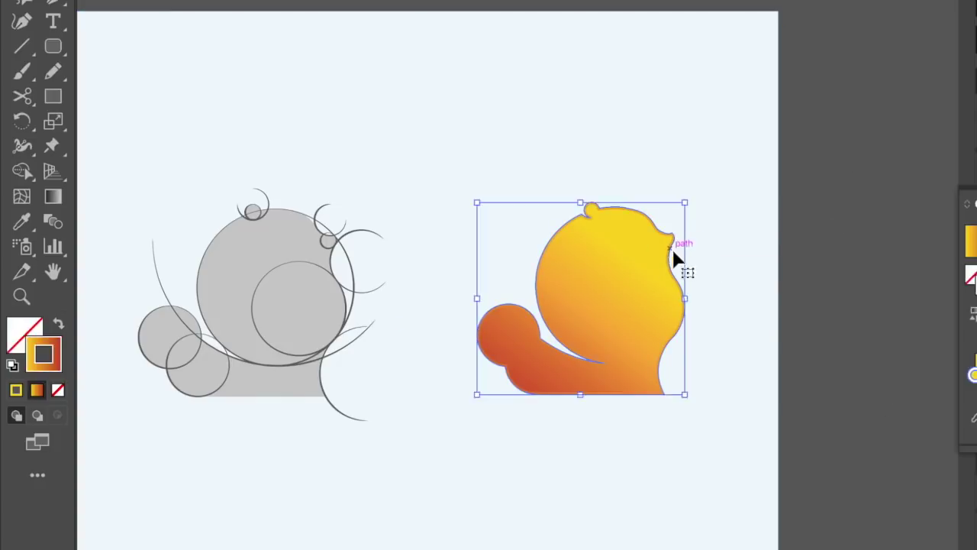
scroll(671, 254, up, 2)
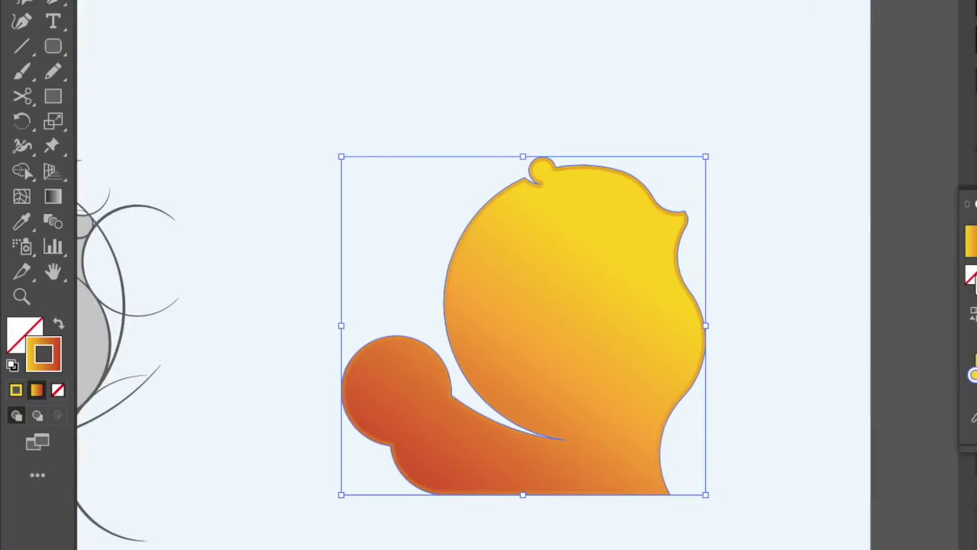
key(ctrl+shift+F10)
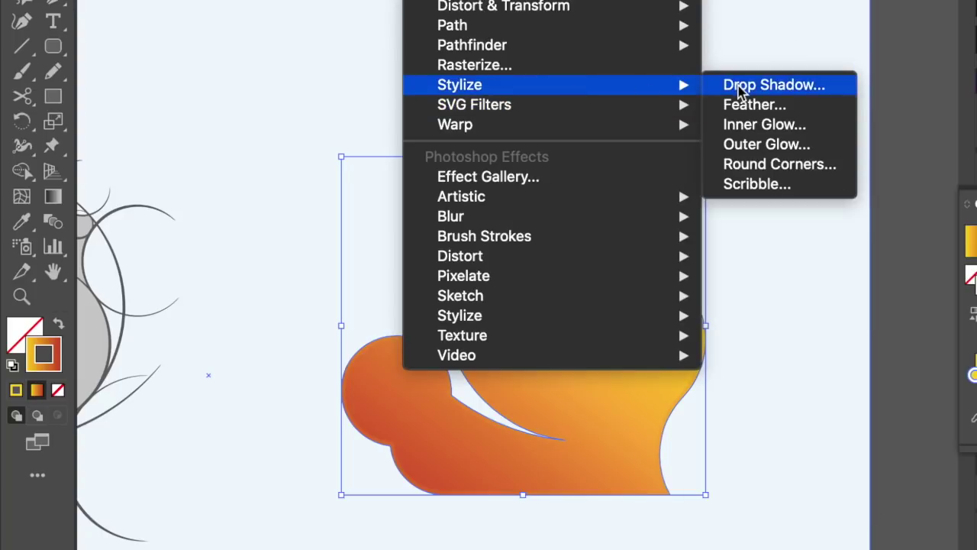
mouse_move(460, 85)
click(737, 86)
key(Escape)
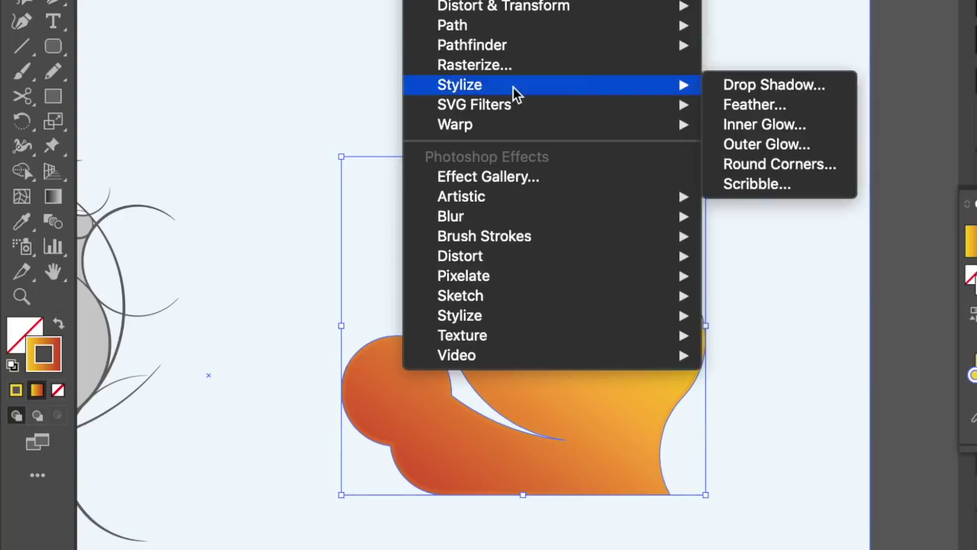
click(764, 124)
drag(620, 134, 826, 62)
click(731, 228)
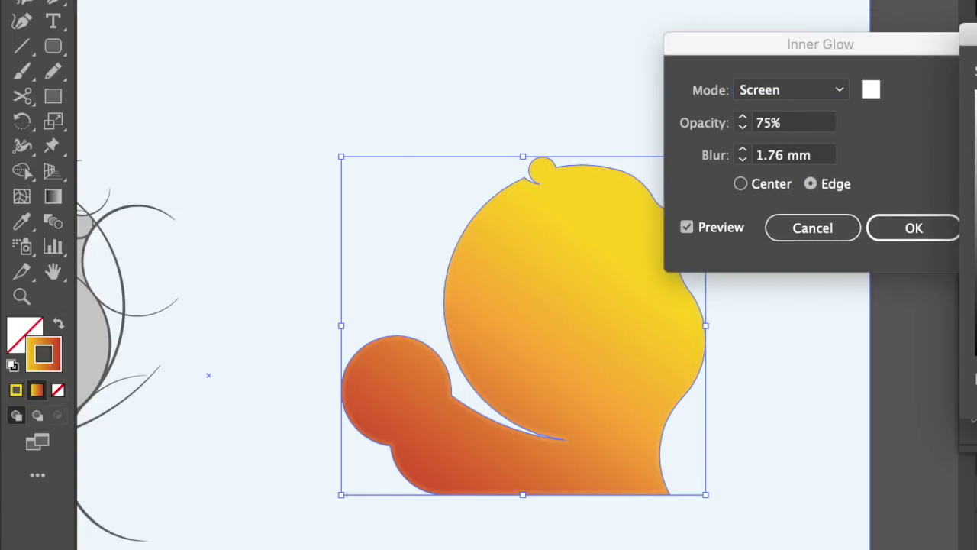
click(871, 90)
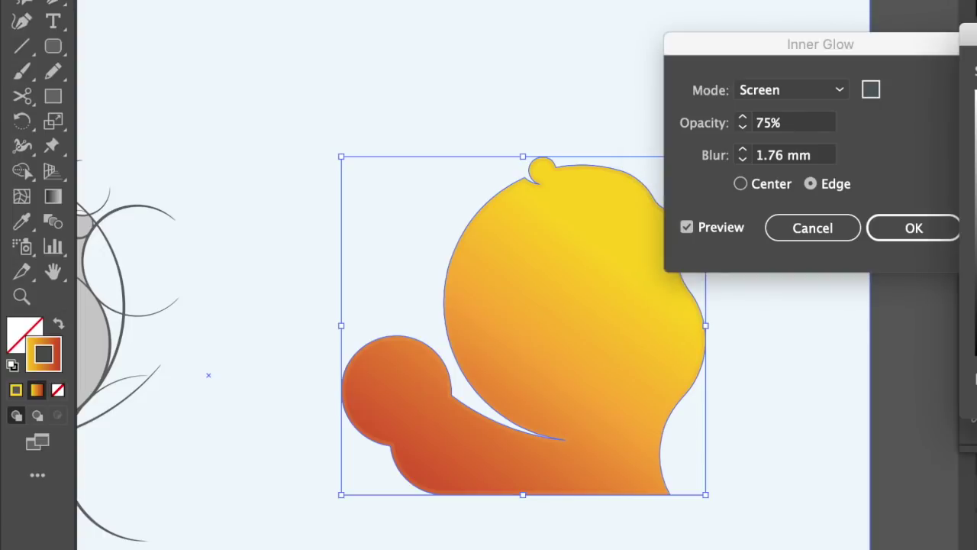
click(807, 228)
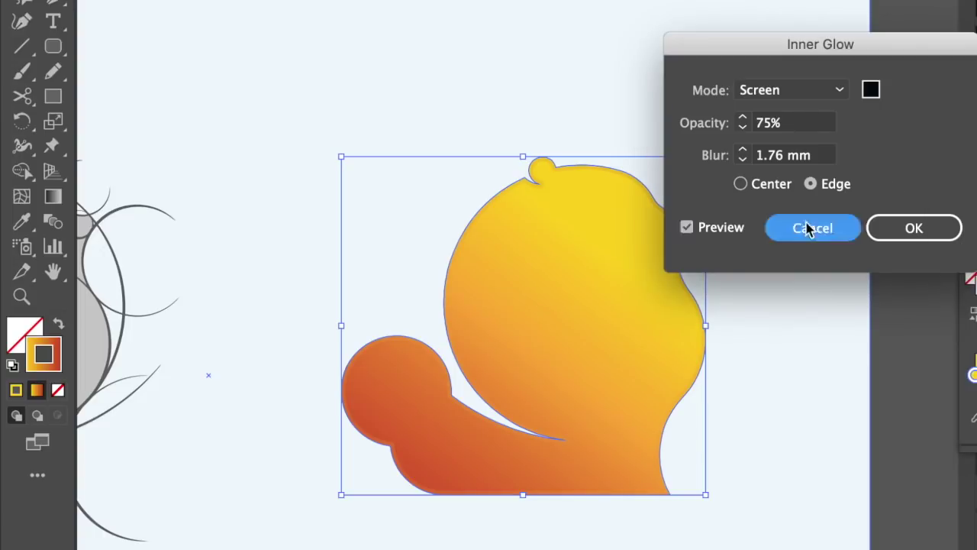
click(832, 204)
key(z)
key(ctrl+minus)
click(616, 263)
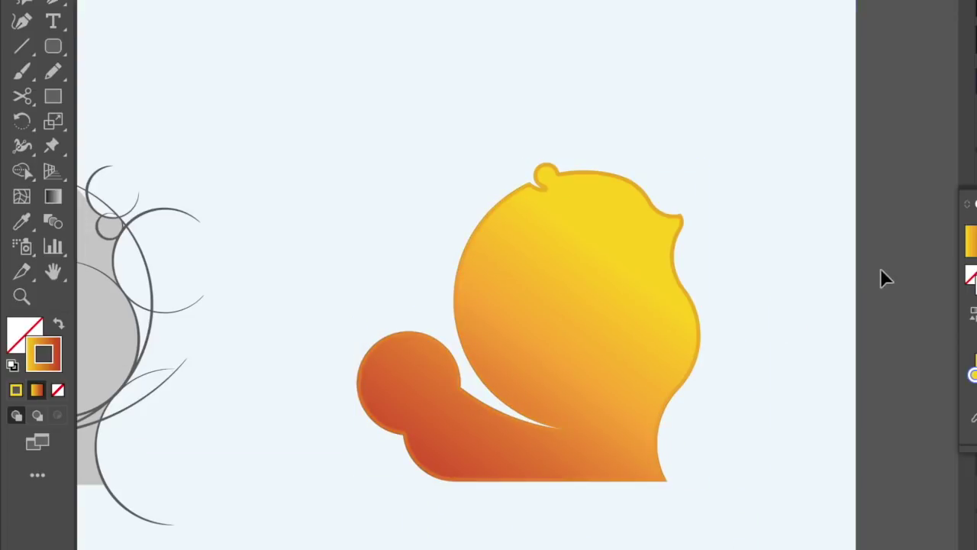
click(681, 280)
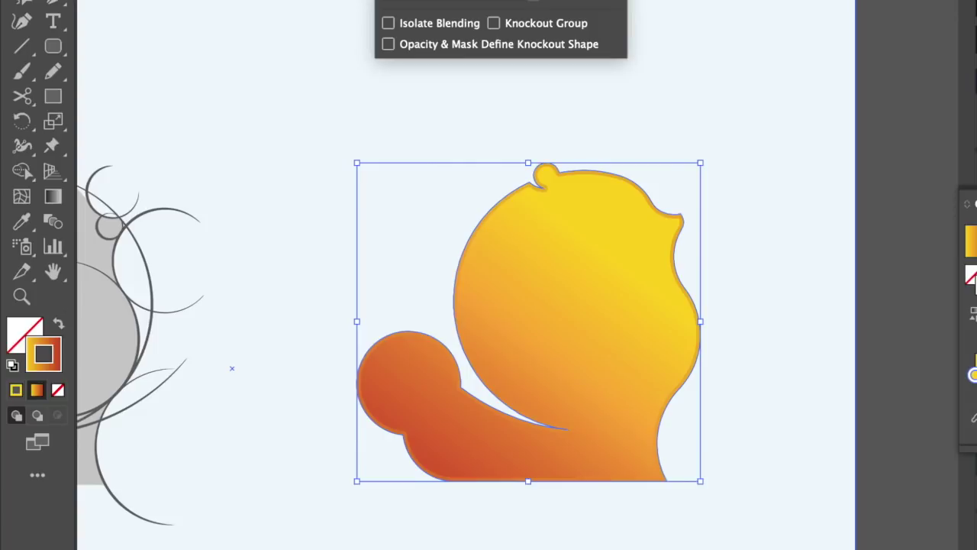
key(Escape)
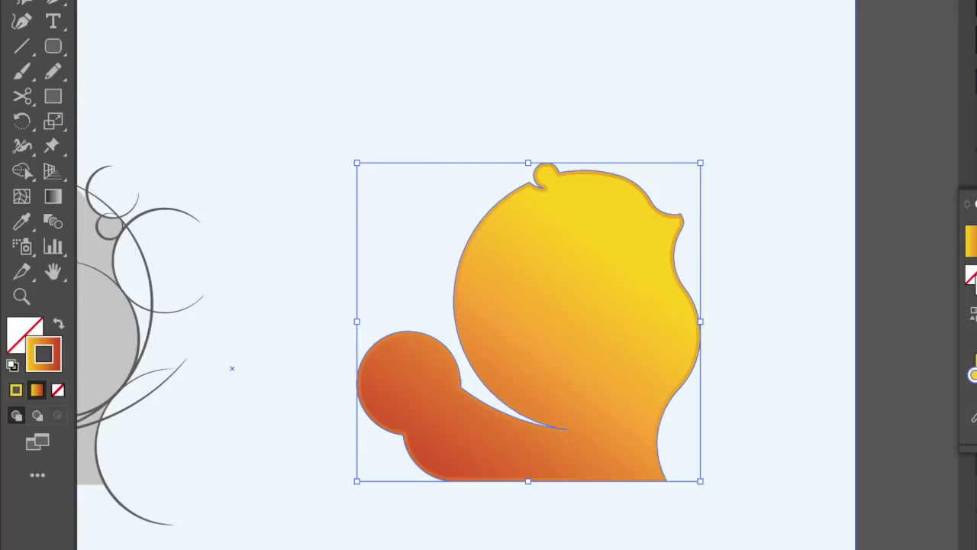
key(comma)
click(822, 168)
click(684, 222)
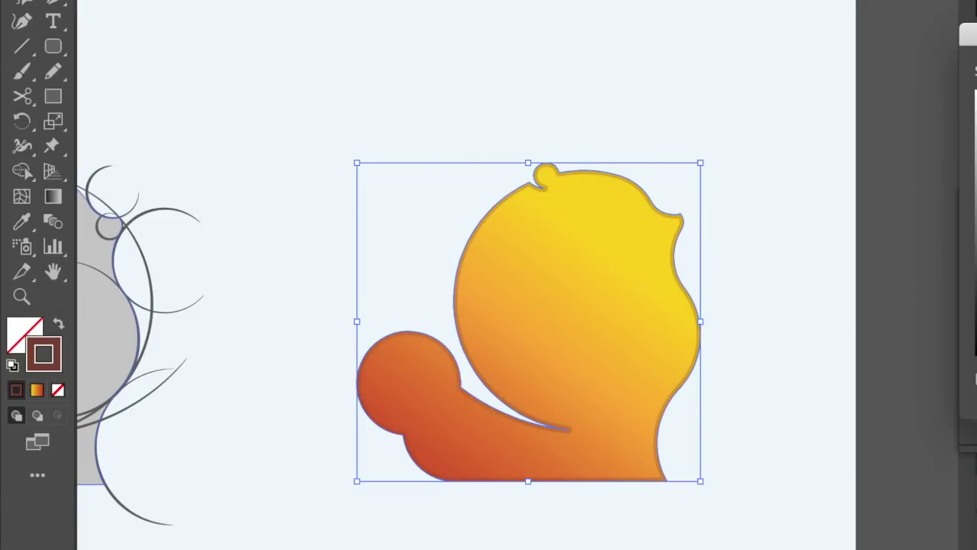
key(ctrl+shift+F10)
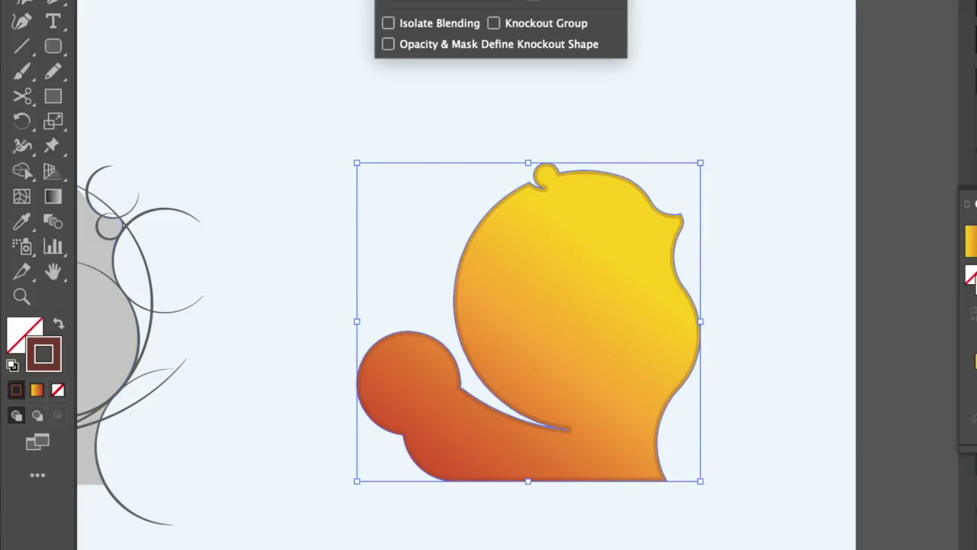
click(899, 65)
key(ctrl+0)
click(696, 195)
click(730, 184)
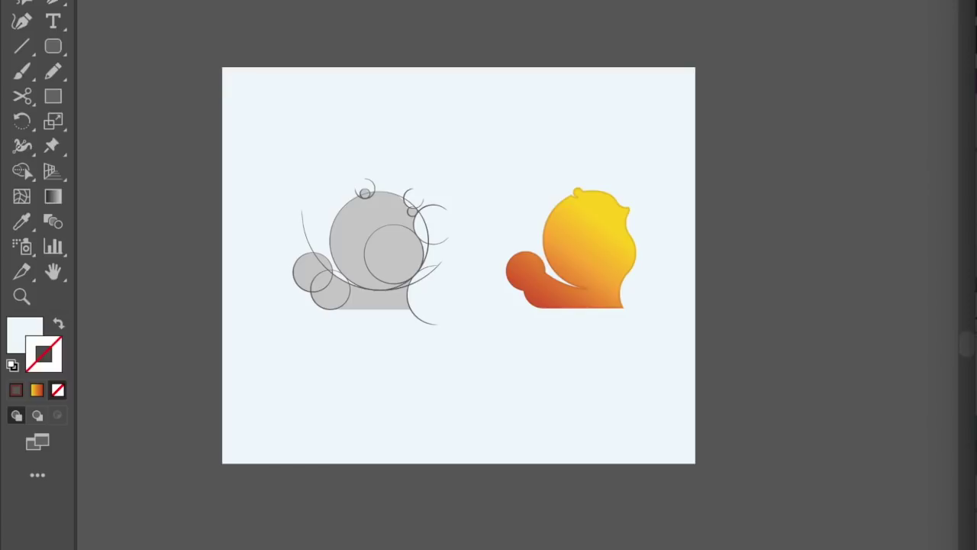
Step: Shorten the pale background rectangle to about 88.38 × 63.41 mm by trimming its top and bottom
click(564, 121)
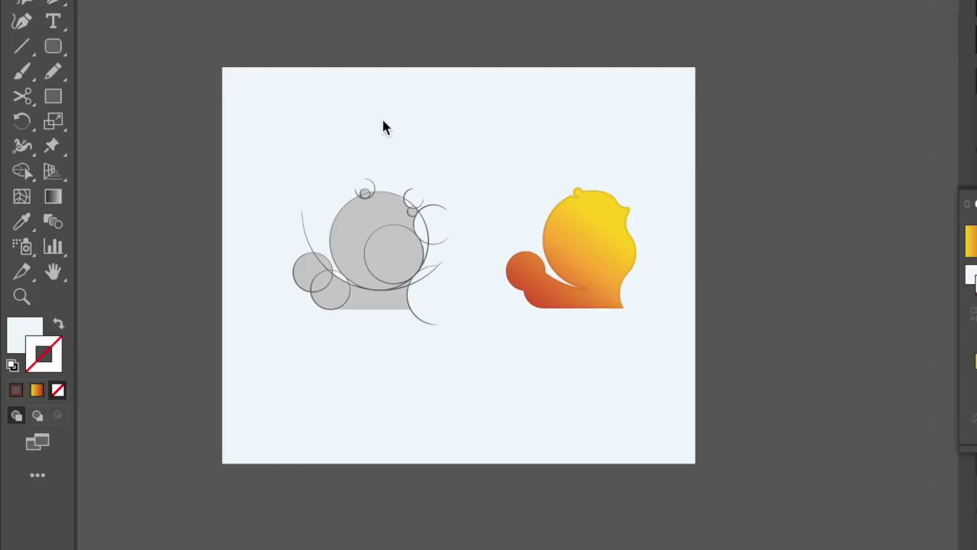
key(shift+Right)
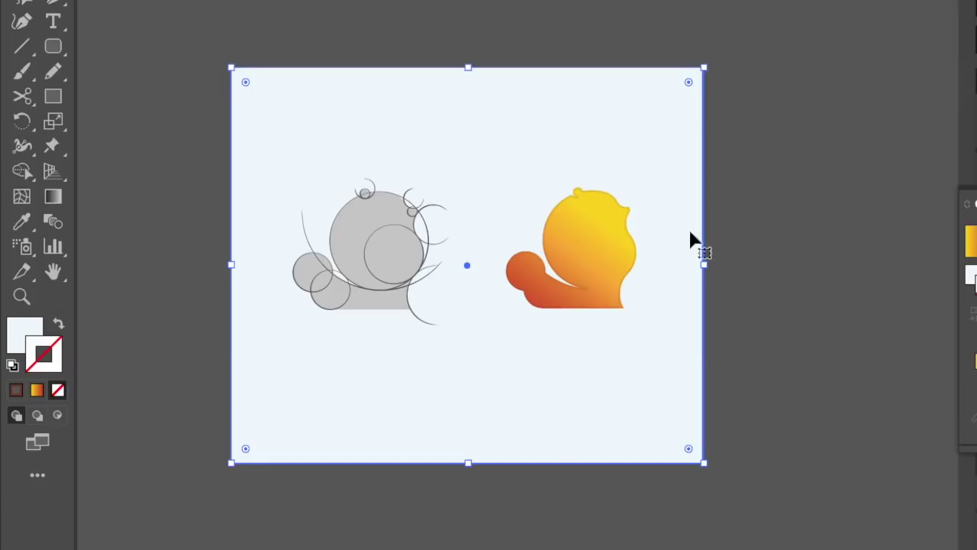
drag(468, 463, 468, 418)
drag(468, 68, 468, 81)
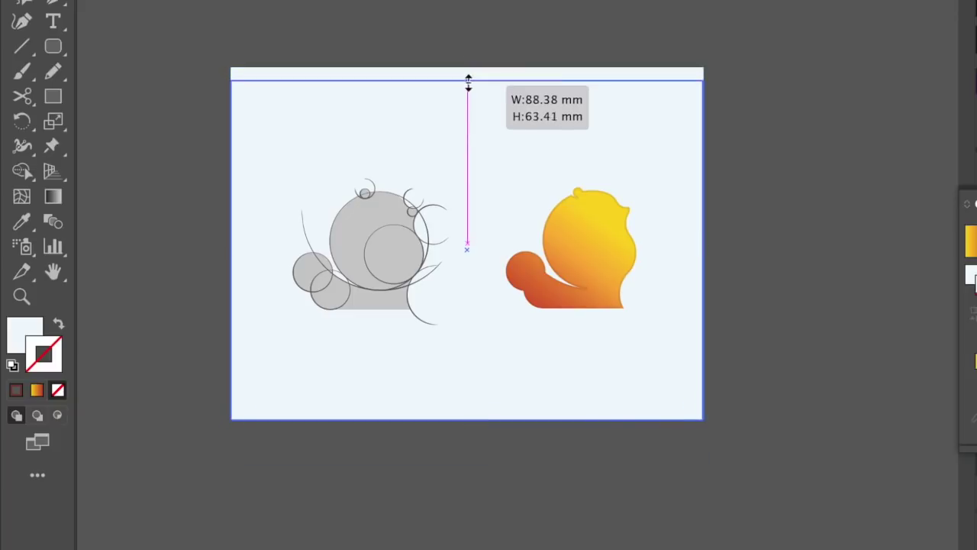
scroll(491, 164, up, 3)
drag(528, 163, 527, 167)
scroll(527, 167, down, 2)
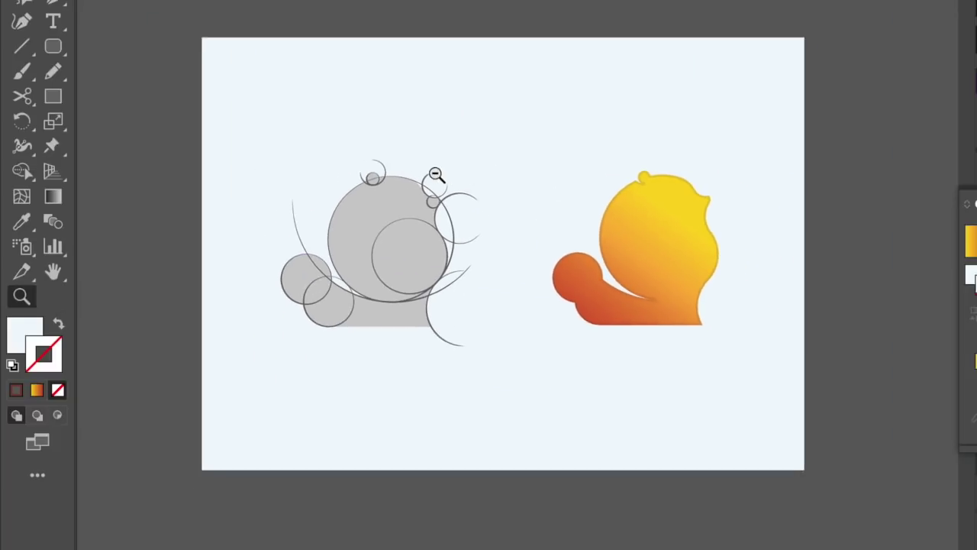
scroll(889, 142, up, 1)
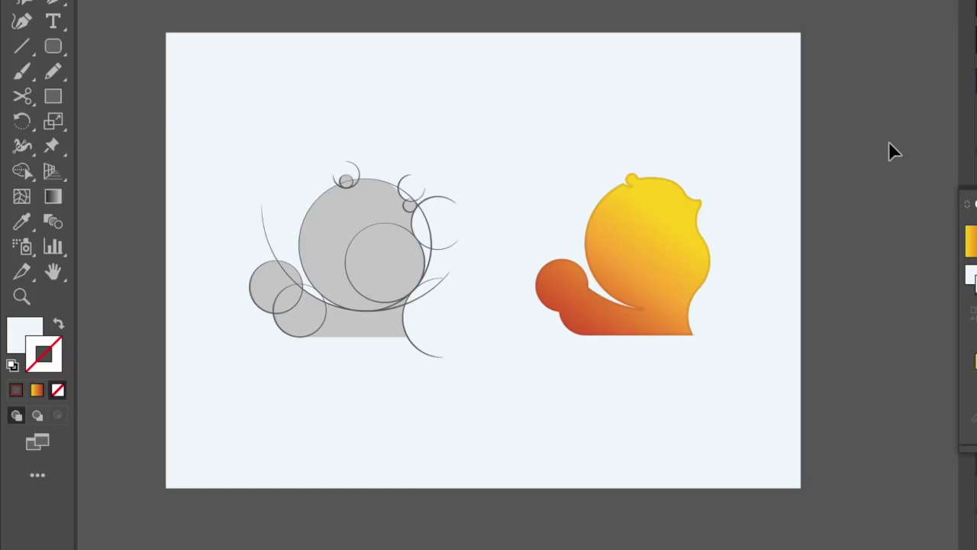
Step: Duplicate the artboard below the original with an Alt-drag of the Artboard tool
scroll(840, 133, down, 2)
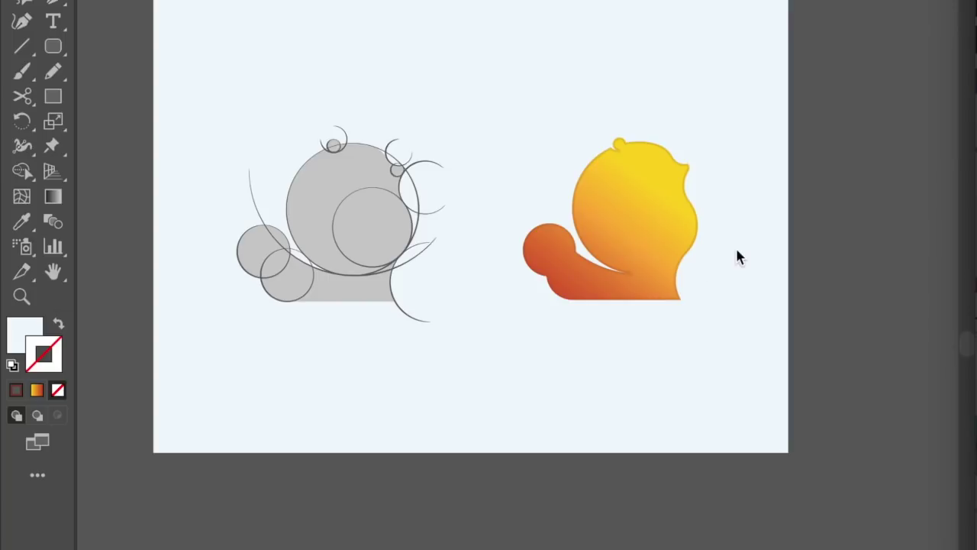
key(z)
drag(752, 229, 551, 187)
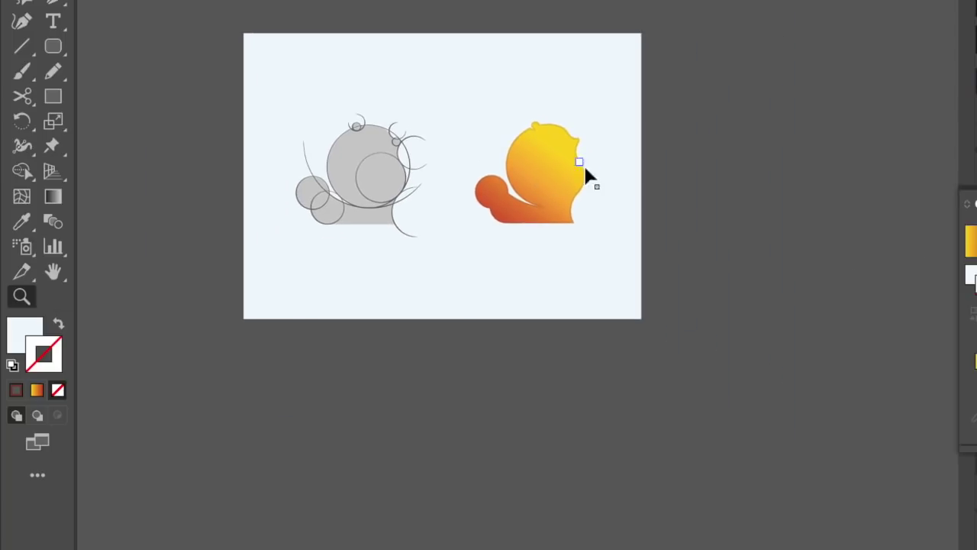
key(shift+o)
drag(625, 70, 625, 443)
Step: Alt-drag a copy of the gradient dog into the lower artboard and fill it solid red
key(v)
click(545, 171)
drag(546, 171, 437, 548)
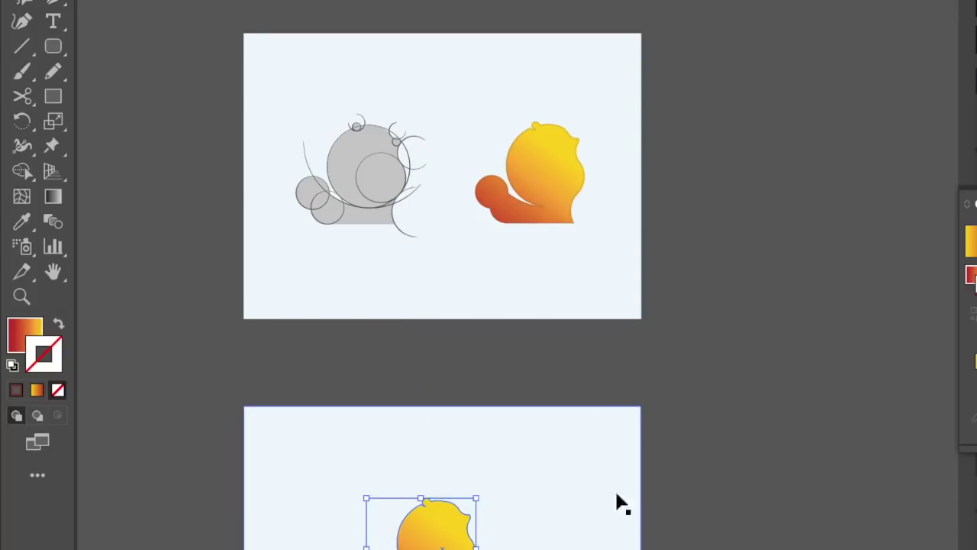
click(971, 241)
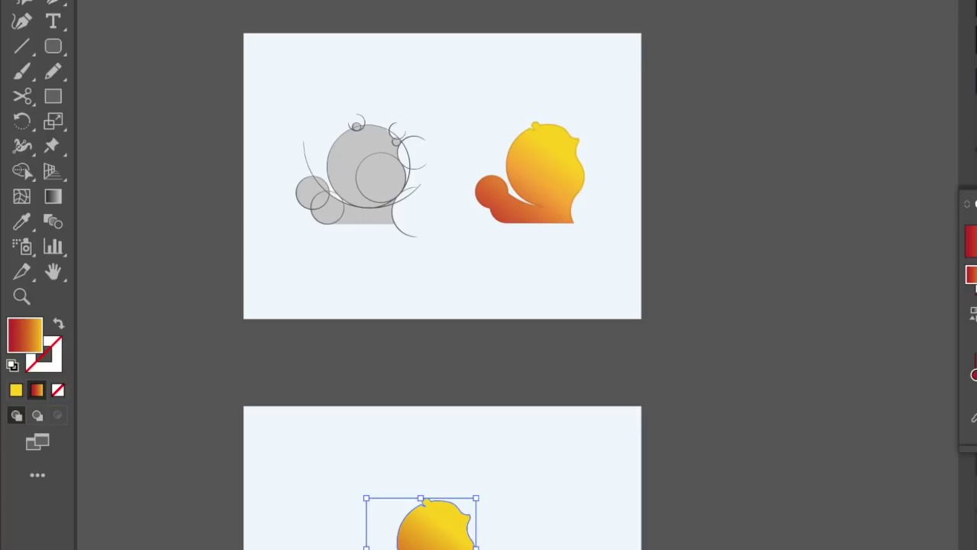
click(807, 345)
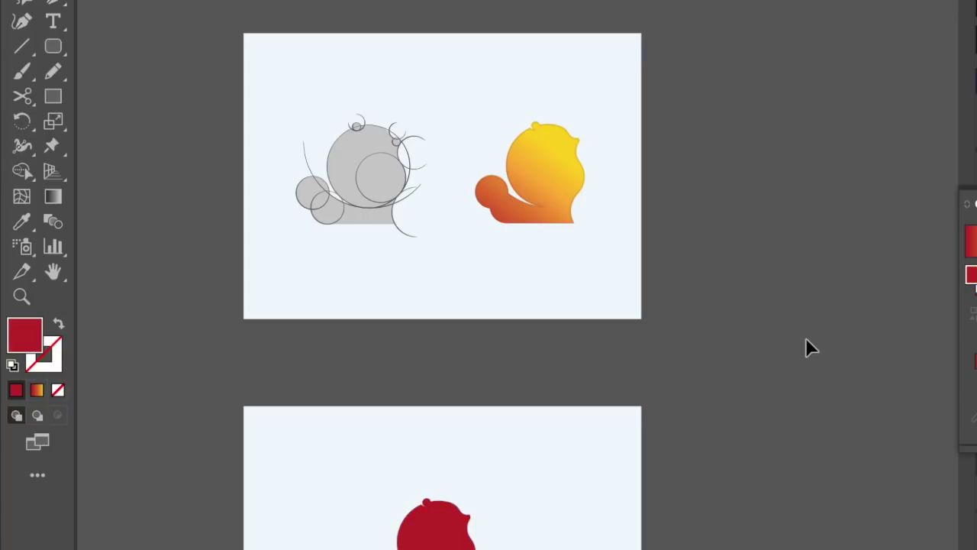
scroll(713, 293, down, 3)
drag(450, 447, 441, 395)
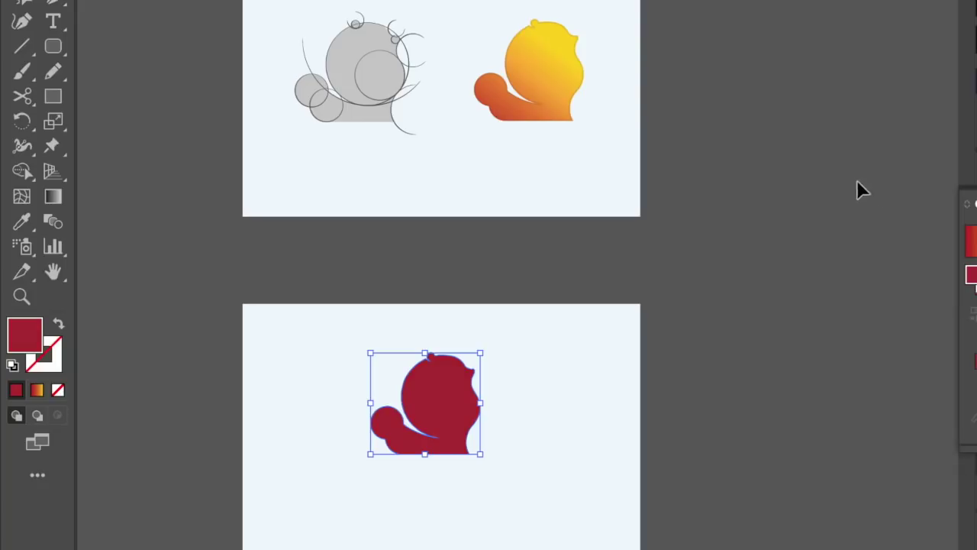
Step: Move the POMERANIAN text onto the lower artboard beneath the red dog
key(ctrl+minus)
key(ctrl+minus)
mouse_move(517, 37)
mouse_down()
mouse_move(569, 342)
mouse_move(558, 345)
mouse_up()
click(807, 345)
drag(666, 358, 662, 371)
ctrl+alt+click(523, 306)
scroll(709, 404, up, 5)
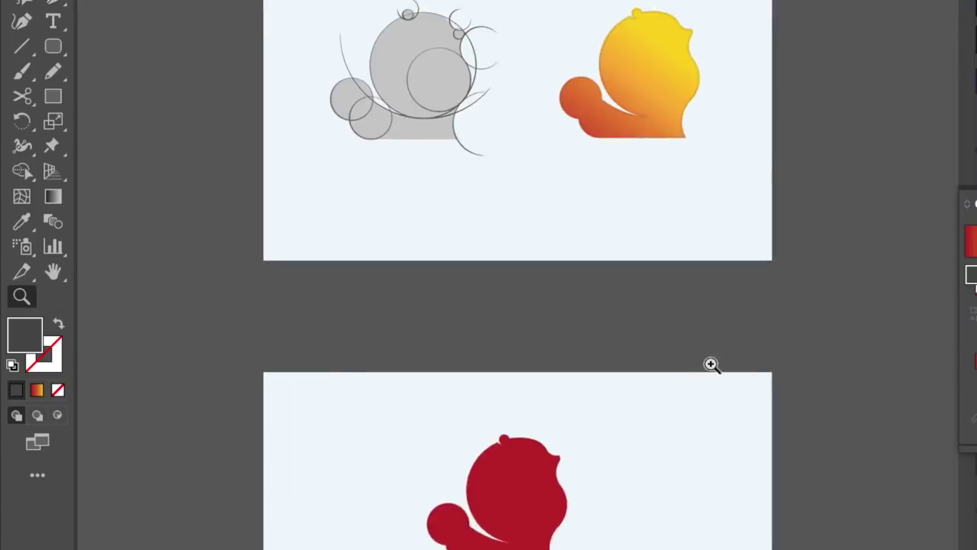
Step: Give the artboards a light warm-grey background fill
scroll(687, 382, down, 2)
key(shift+o)
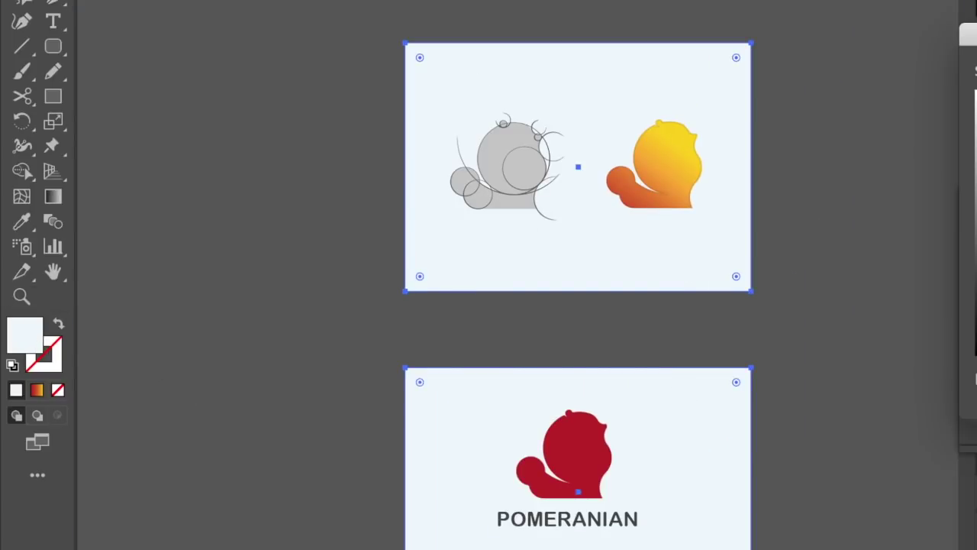
click(970, 100)
click(763, 323)
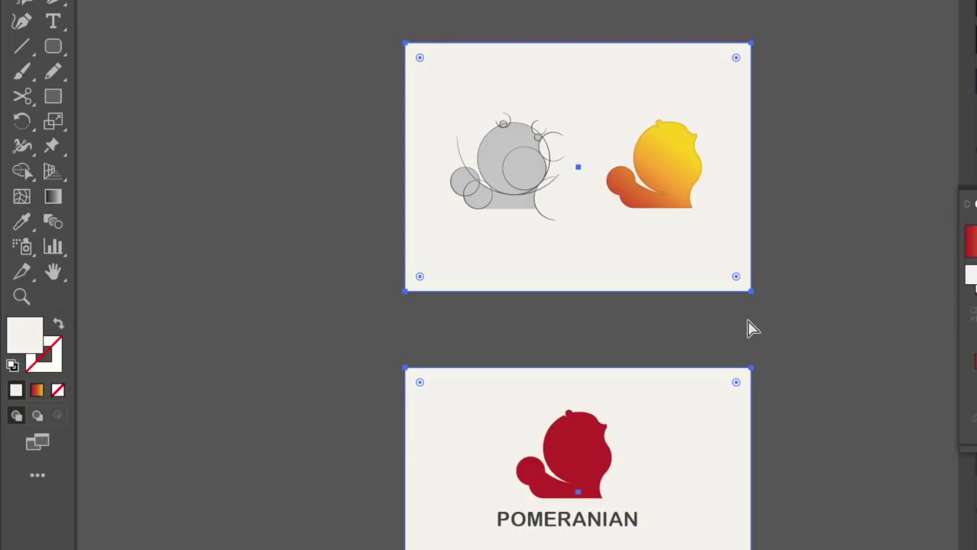
key(z)
drag(617, 515, 596, 453)
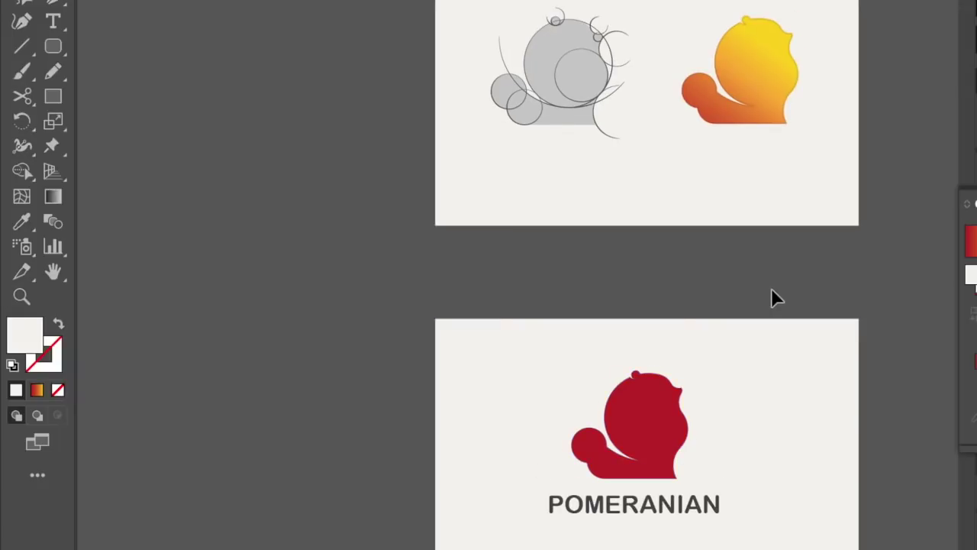
Step: Nudge the red dog and the POMERANIAN text slightly to the right
alt+click(688, 351)
key(ctrl+plus)
key(v)
click(659, 397)
shift+click(690, 458)
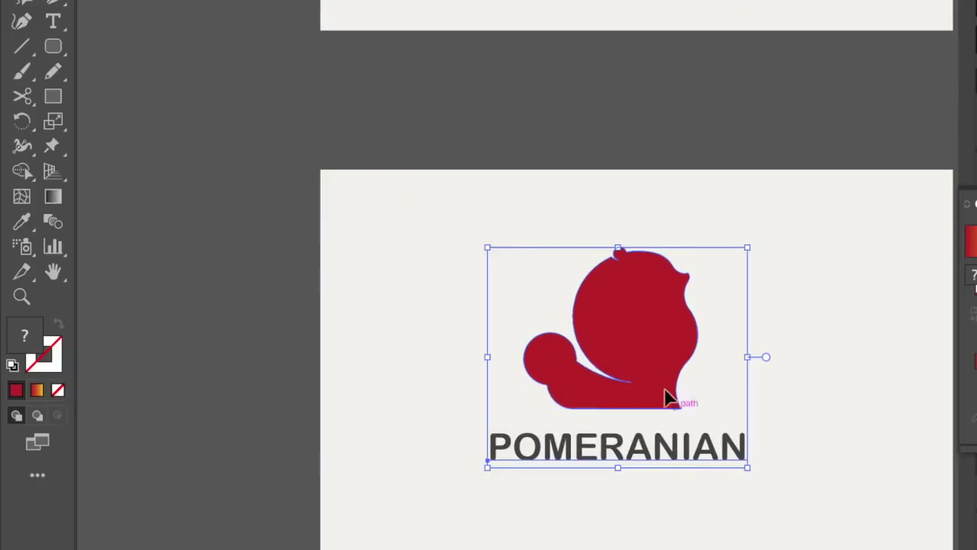
key(ctrl+plus)
click(659, 371)
drag(683, 368, 692, 376)
drag(705, 458, 753, 465)
Step: Select the artboard-sized background rectangle, then clear the selection
click(718, 436)
scroll(703, 451, up, 3)
scroll(377, 452, down, 5)
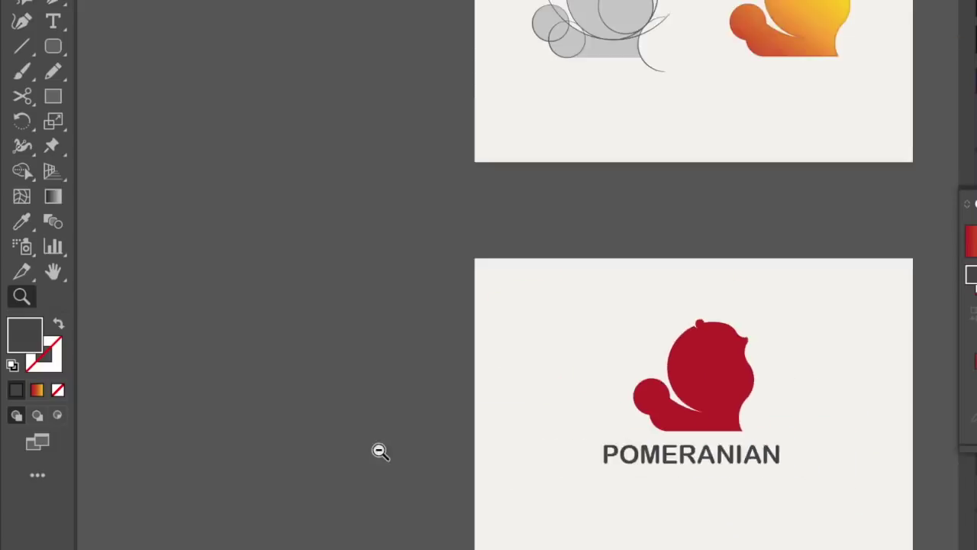
scroll(637, 456, up, 8)
scroll(639, 443, down, 5)
click(338, 403)
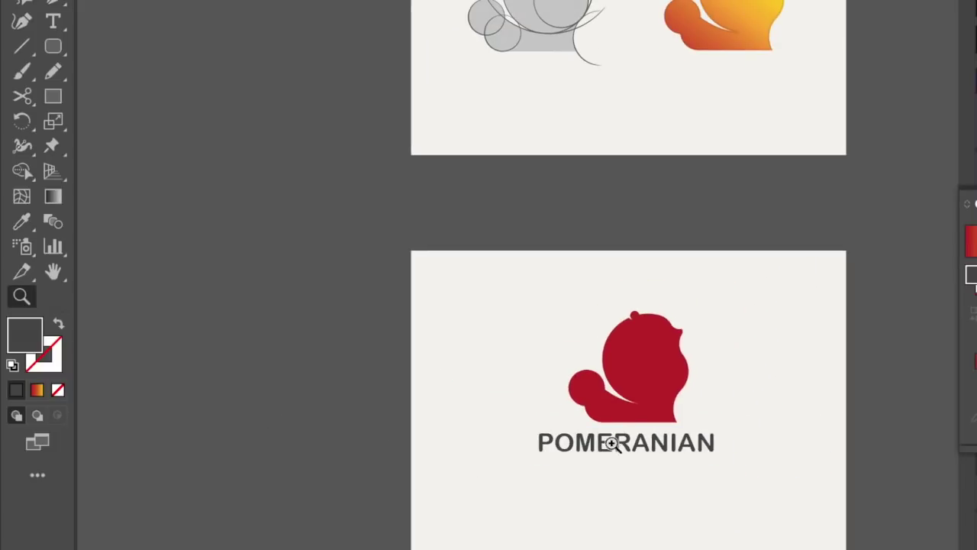
Step: Add a 'Logo Design' text line below POMERANIAN
scroll(617, 443, up, 5)
key(t)
click(513, 519)
text(Logo Design)
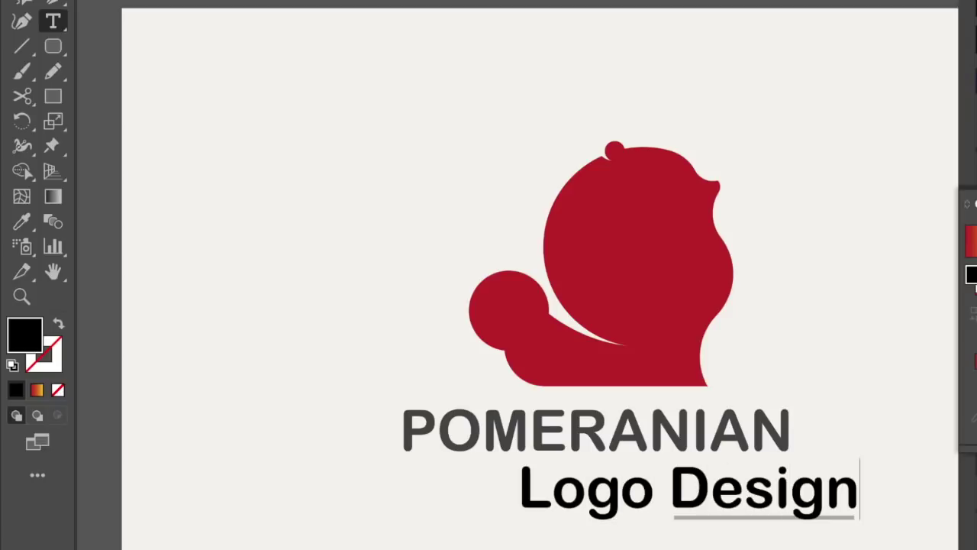
key(Escape)
Step: Set Logo Design in a condensed all-caps font with a white fill
drag(685, 408, 585, 343)
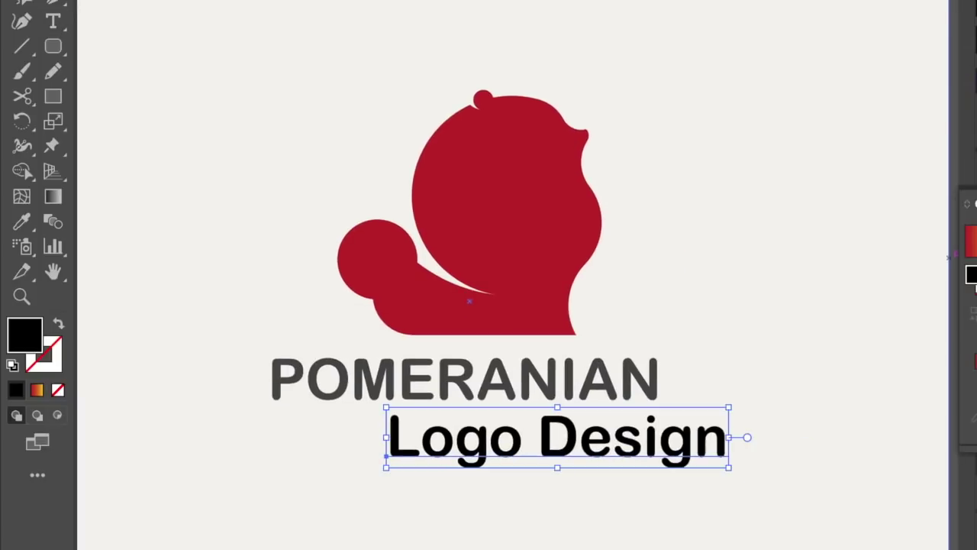
key(Return)
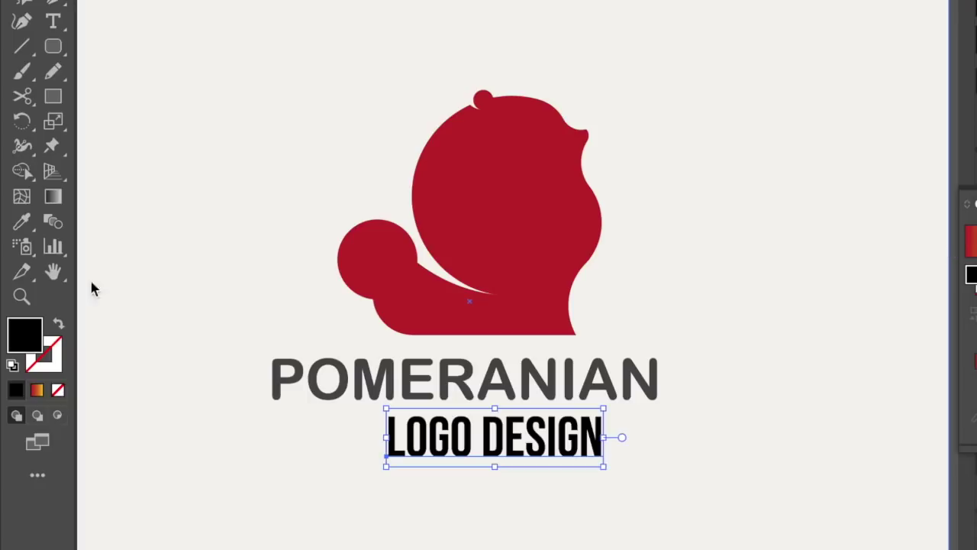
alt+click(559, 355)
key(v)
click(681, 129)
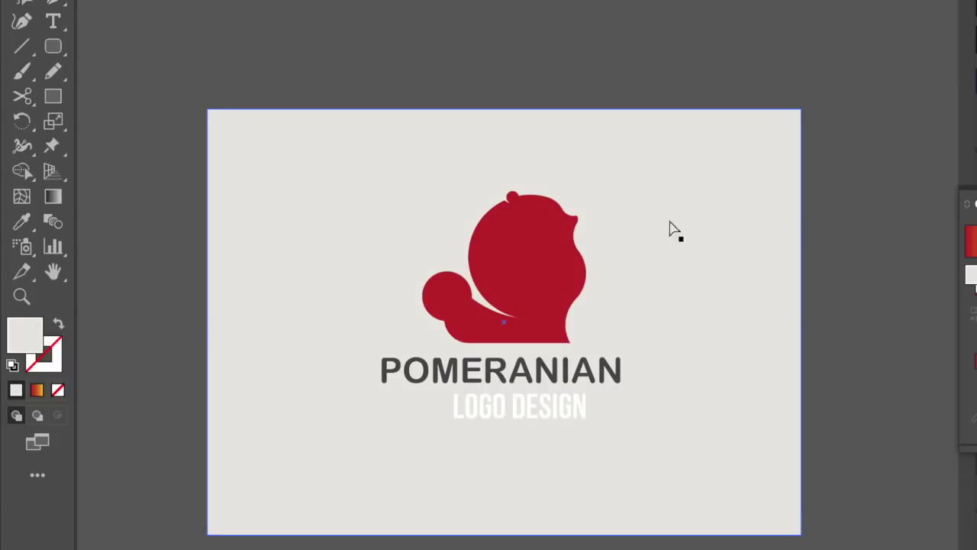
Step: Move LOGO DESIGN up and centre it beneath POMERANIAN
key(z)
click(700, 393)
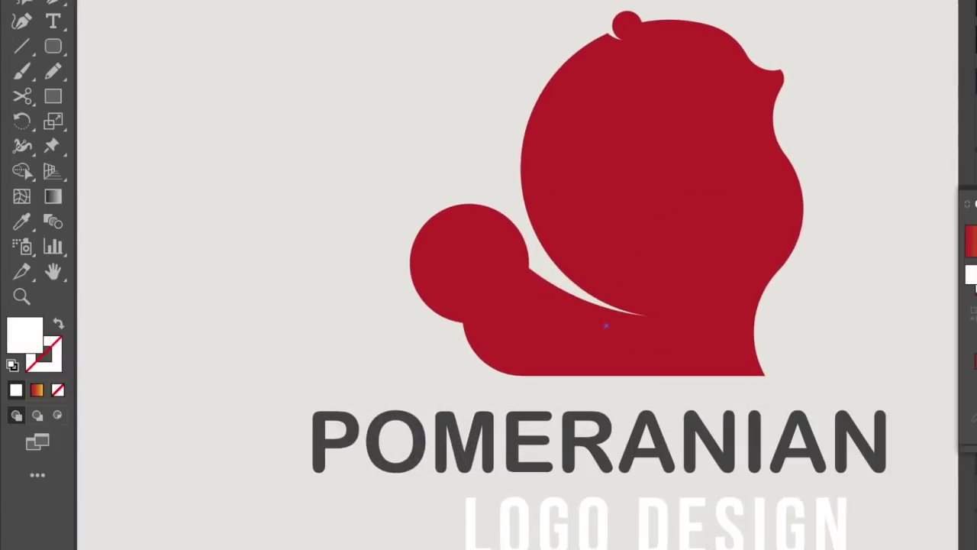
click(855, 506)
drag(691, 530, 691, 526)
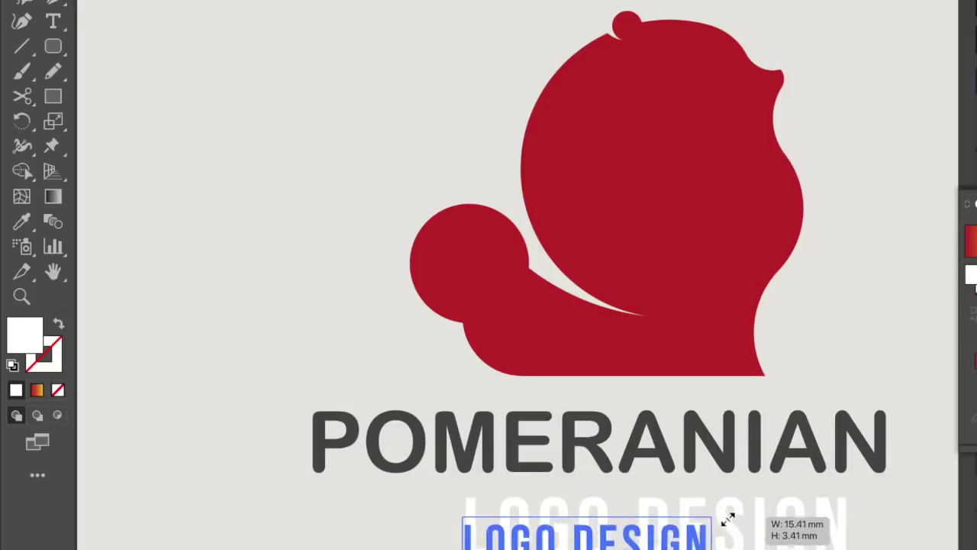
drag(691, 527, 658, 524)
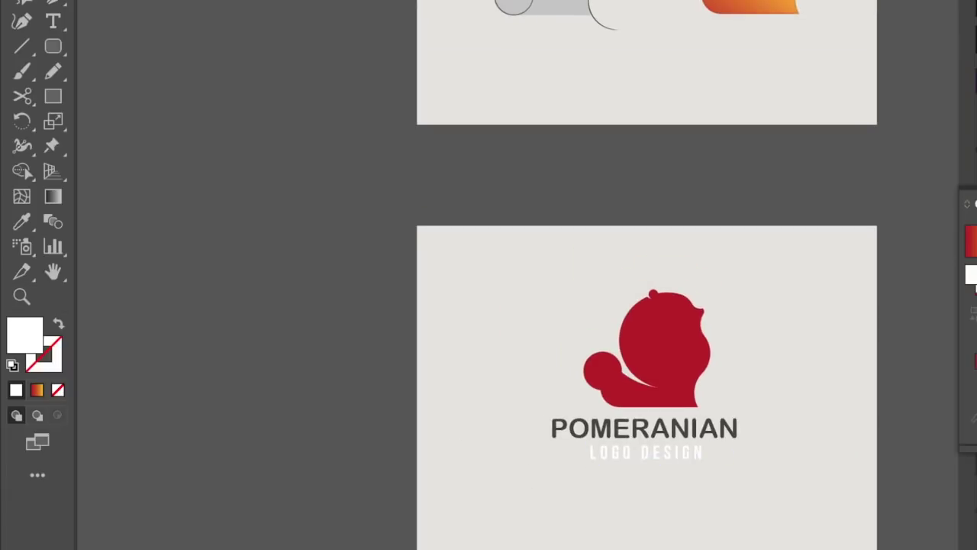
click(693, 469)
Step: Cycle through fonts until the Logo Design subtitle is in a clean sans-serif
click(646, 452)
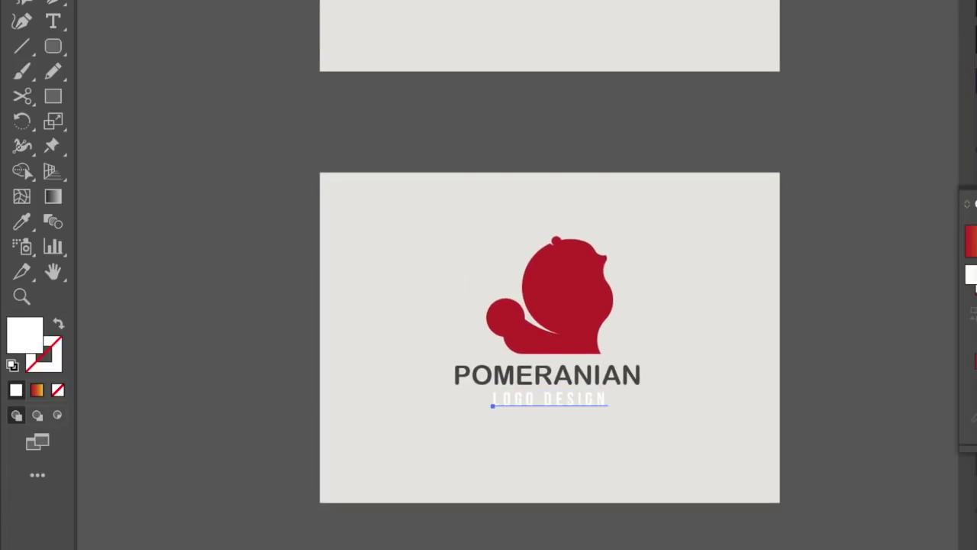
key(Down)
key(Down)
key(Down)
key(Down)
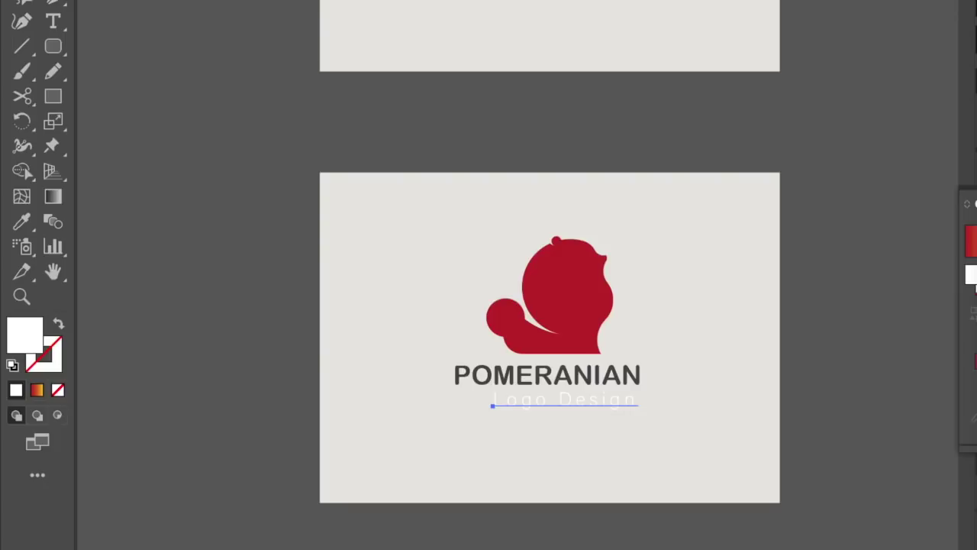
key(z)
drag(615, 446, 772, 395)
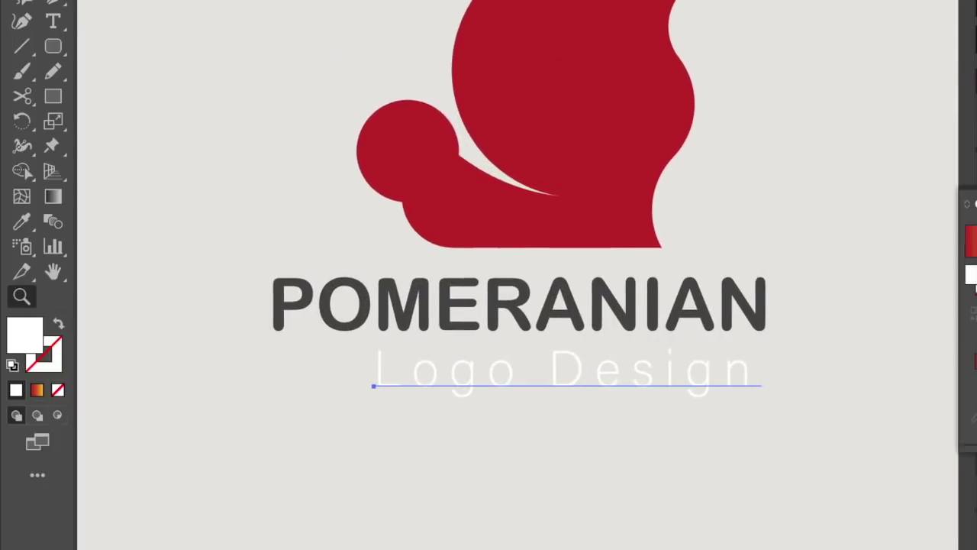
key(Down)
key(Down)
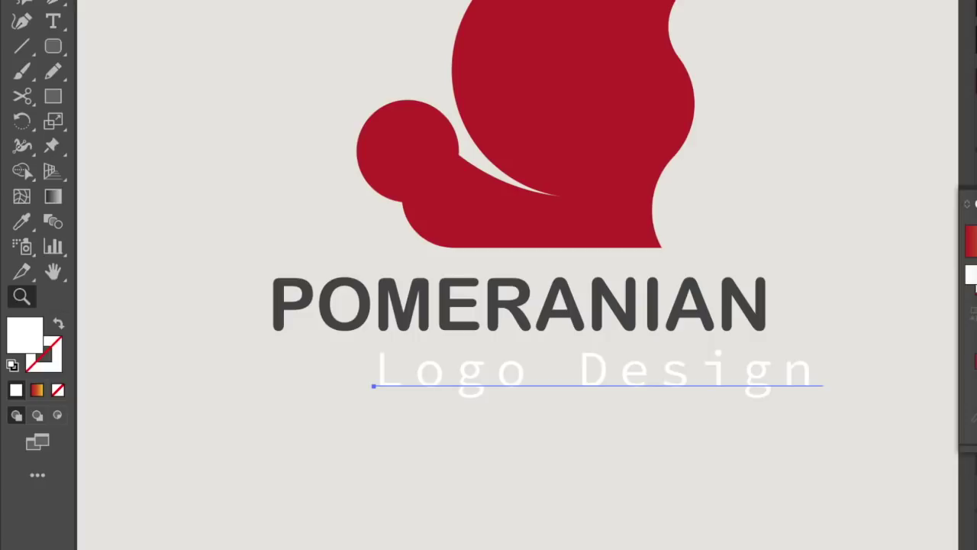
key(Down)
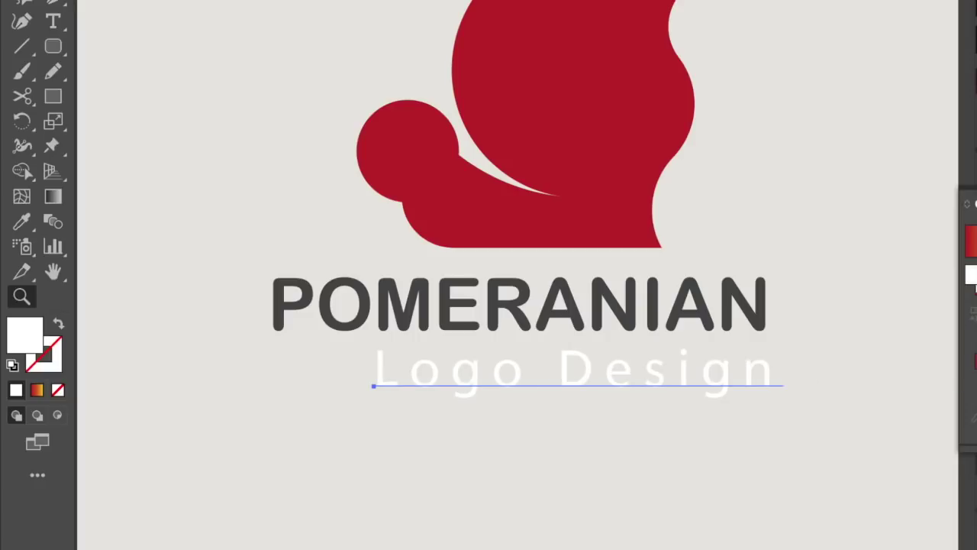
key(Down)
Step: Centre Logo Design under POMERANIAN and shift the red dog slightly left
click(646, 386)
click(650, 327)
drag(605, 388, 630, 368)
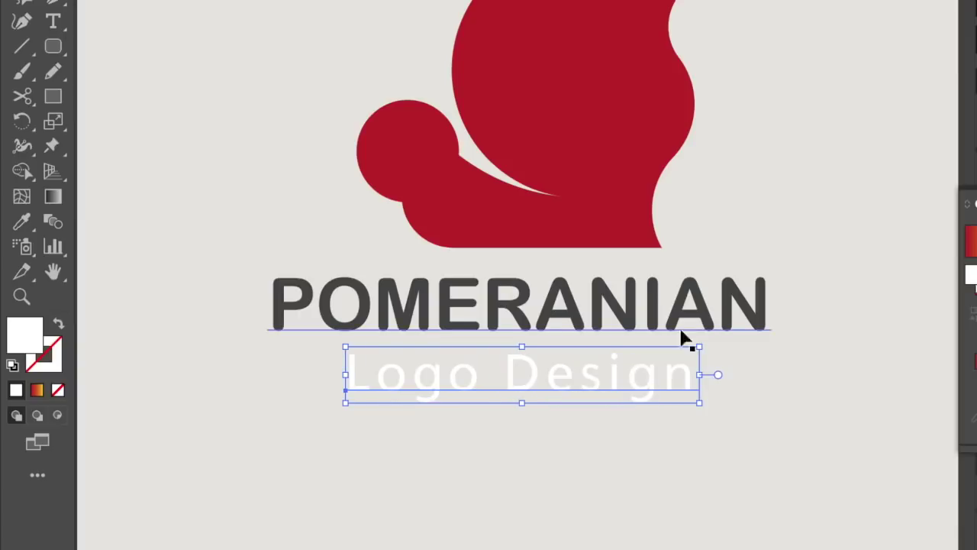
key(ctrl+minus)
click(631, 315)
drag(609, 193, 599, 194)
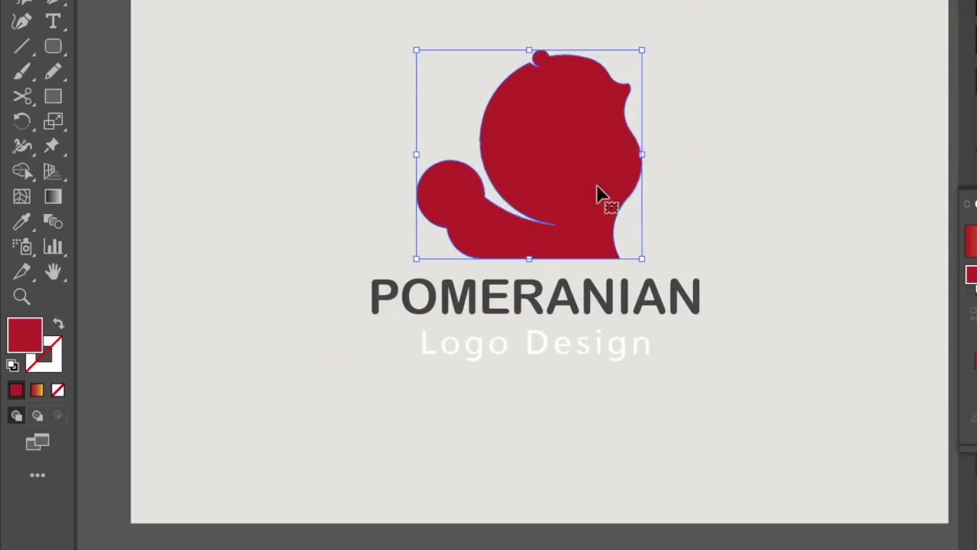
Step: Position Logo Design under POMERANIAN and fit the whole artboard in view
key(ctrl+minus)
key(ctrl+plus)
key(ctrl+plus)
drag(774, 443, 771, 441)
shift+click(831, 332)
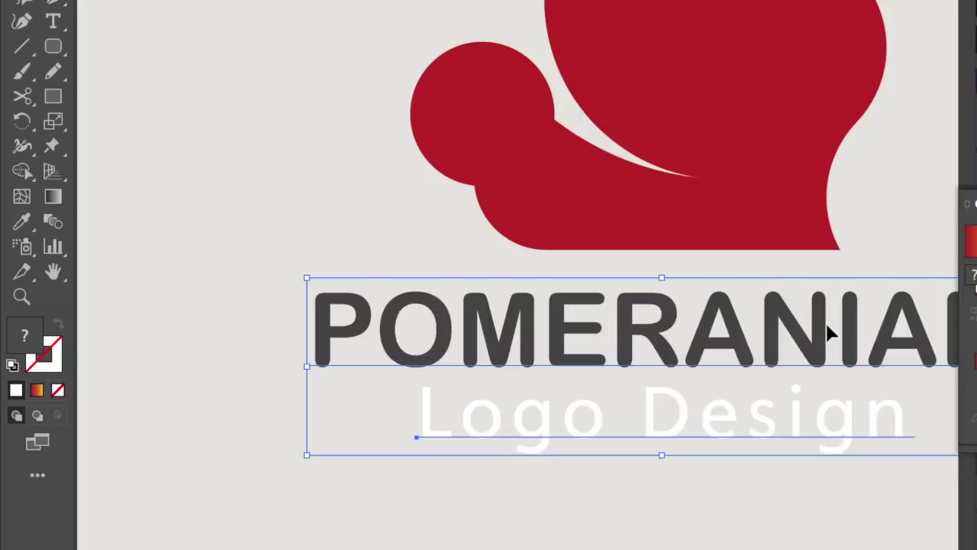
key(ctrl+minus)
key(ctrl+0)
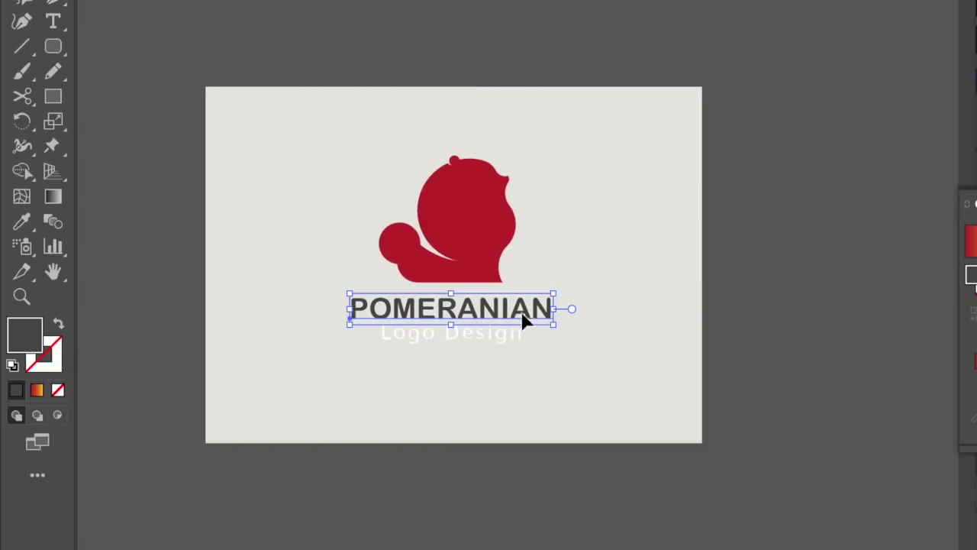
Step: Widen POMERANIAN's letter spacing with Alt+Right Arrow and shift it slightly left
key(alt+Right)
key(alt+Right)
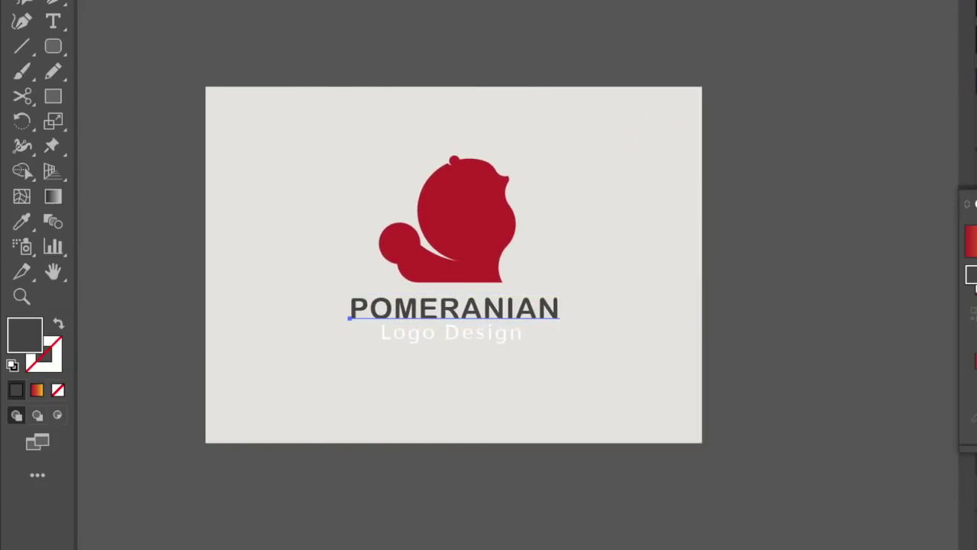
key(ctrl+plus)
key(ctrl+plus)
key(ctrl+plus)
mouse_move(840, 323)
mouse_down()
mouse_move(764, 298)
mouse_move(760, 282)
mouse_move(781, 293)
mouse_move(779, 283)
mouse_up()
click(722, 436)
key(ctrl+minus)
key(ctrl+minus)
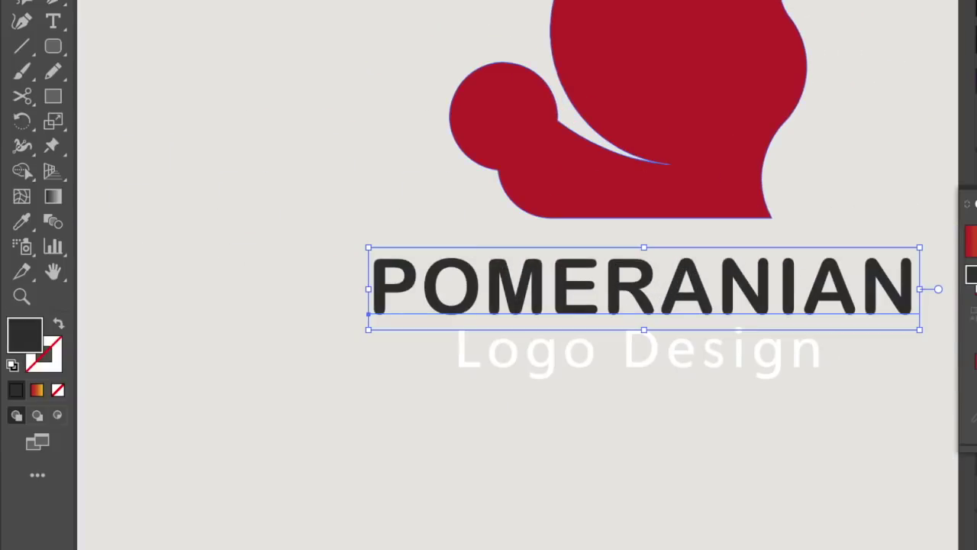
key(ctrl+minus)
Step: Select all logo elements and move the whole logo lower on the artboard
click(593, 251)
click(901, 206)
key(ctrl+a)
drag(559, 249, 559, 273)
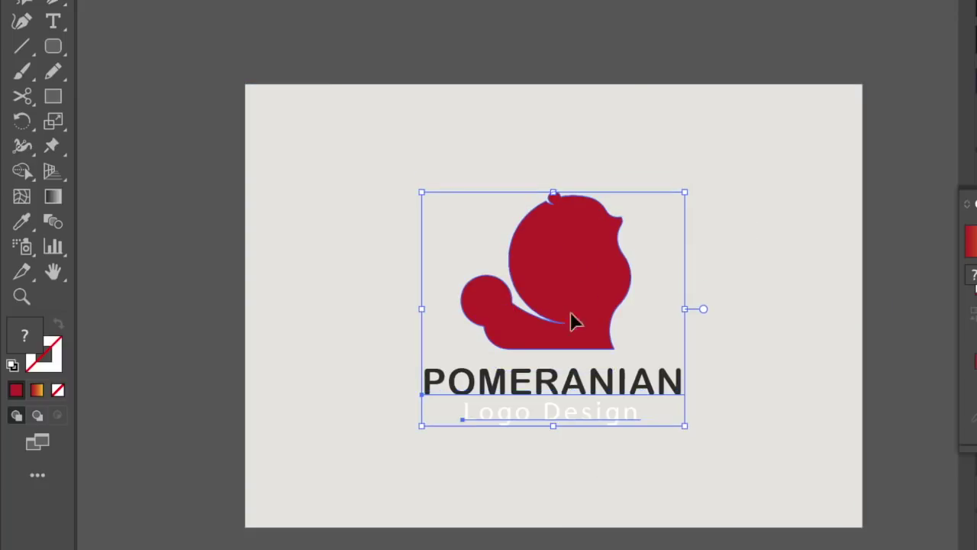
drag(582, 306, 583, 299)
click(620, 418)
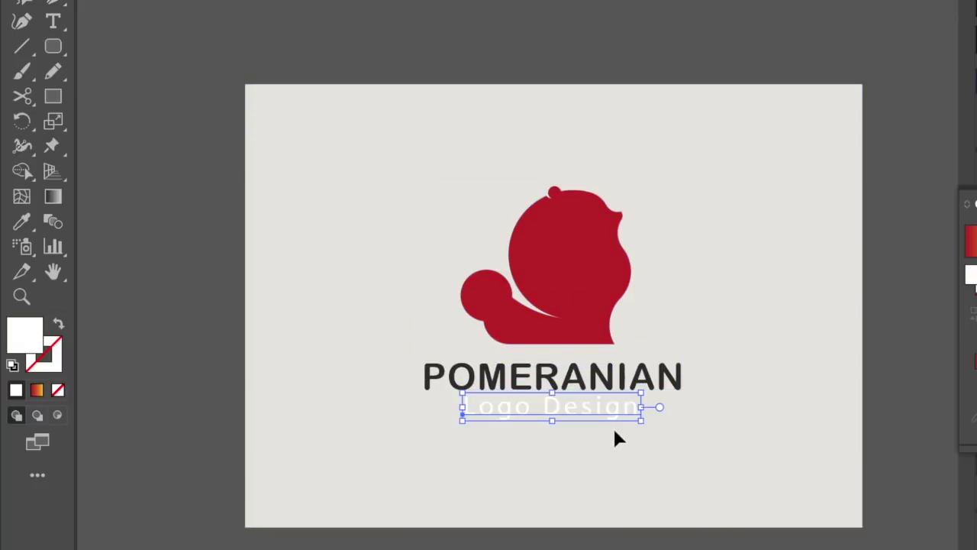
Step: Try thin, serif and heavy fonts on POMERANIAN, settling on a bold geometric sans
click(660, 380)
key(ctrl+shift+a)
key(Down)
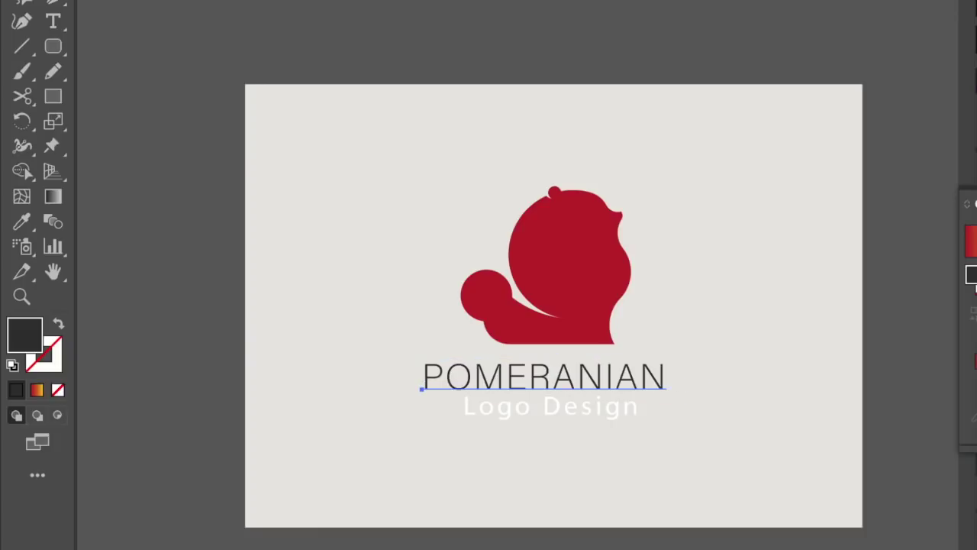
key(Down)
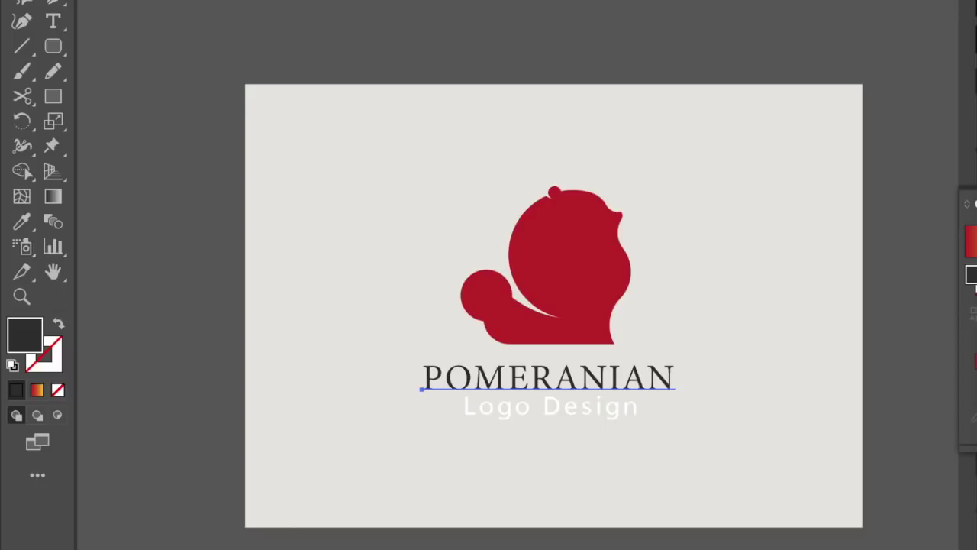
key(Down)
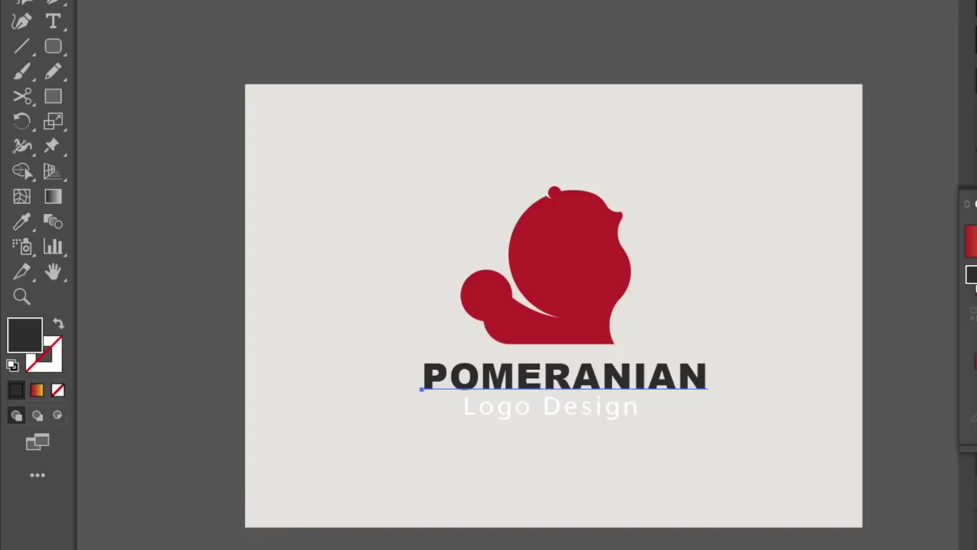
key(Down)
key(Down)
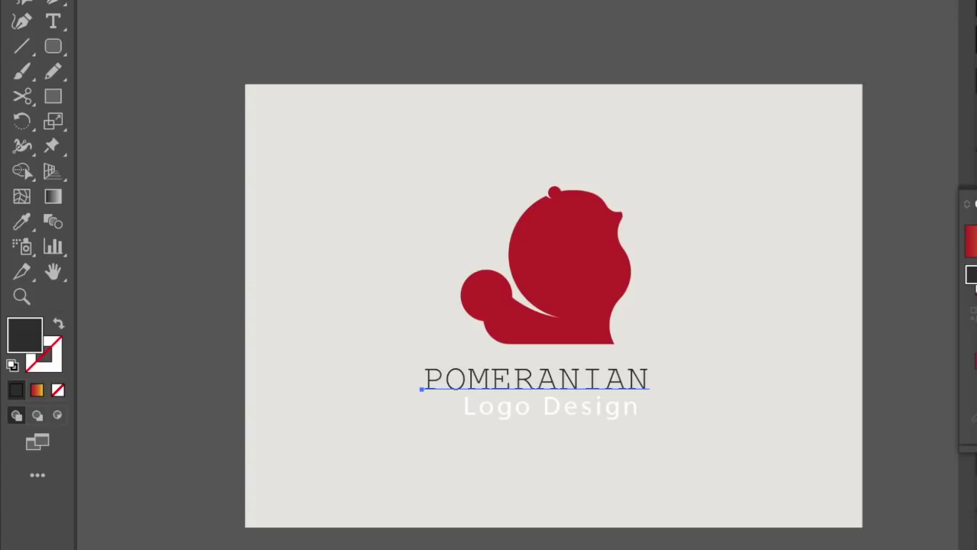
key(Down)
key(Down)
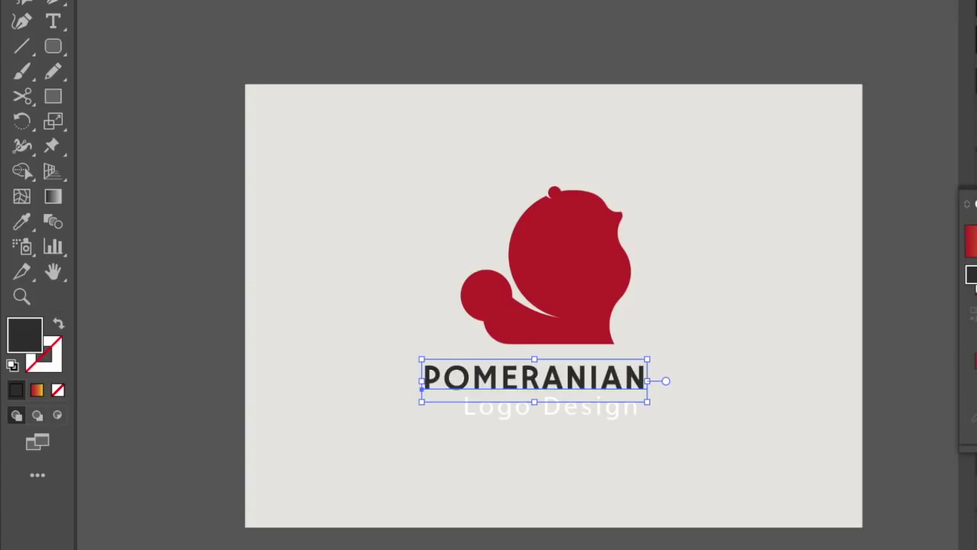
Step: Nudge POMERANIAN horizontally into place above Logo Design
key(ctrl+plus)
drag(540, 375, 559, 374)
click(759, 400)
mouse_move(774, 404)
mouse_down()
mouse_move(761, 409)
mouse_move(766, 403)
mouse_up()
click(805, 447)
click(770, 410)
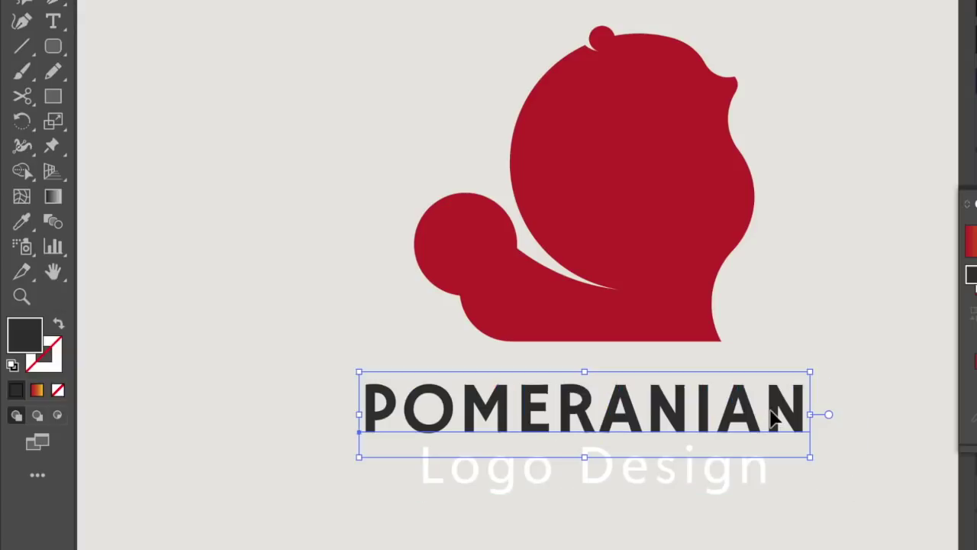
click(699, 462)
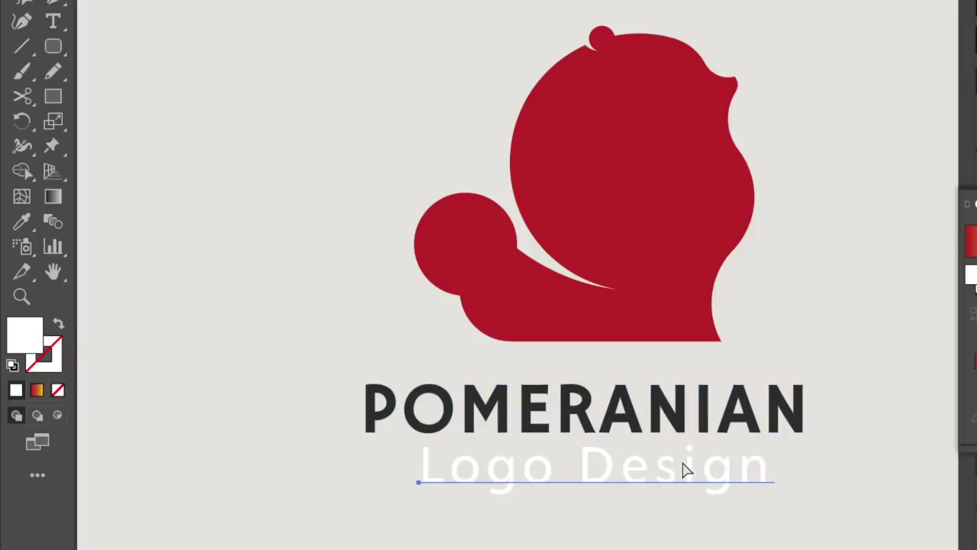
Step: Snap Logo Design centred under POMERANIAN and select both text lines
scroll(685, 470, up, 2)
click(720, 393)
drag(720, 501, 720, 509)
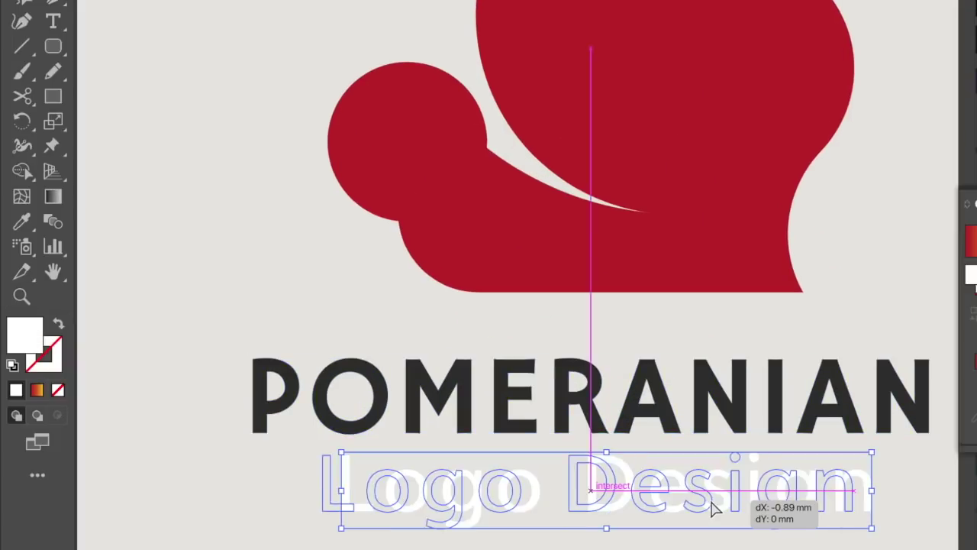
alt+click(483, 422)
key(v)
click(710, 422)
shift+click(720, 462)
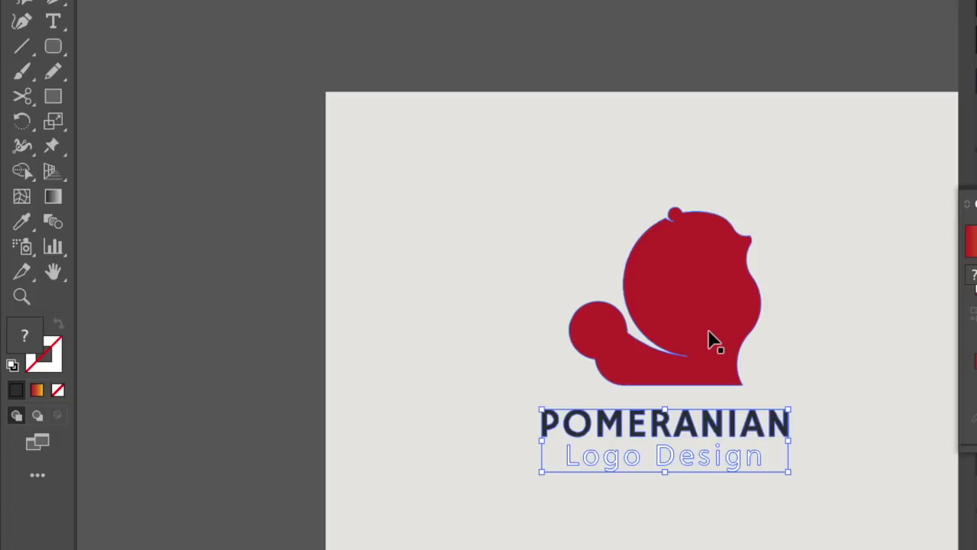
Step: Nudge the red dog slightly and test an Eyedropper colour sample, then undo it
click(708, 339)
scroll(687, 359, down, 1)
scroll(687, 352, up, 2)
drag(736, 314, 736, 321)
key(i)
click(778, 431)
scroll(393, 393, down, 2)
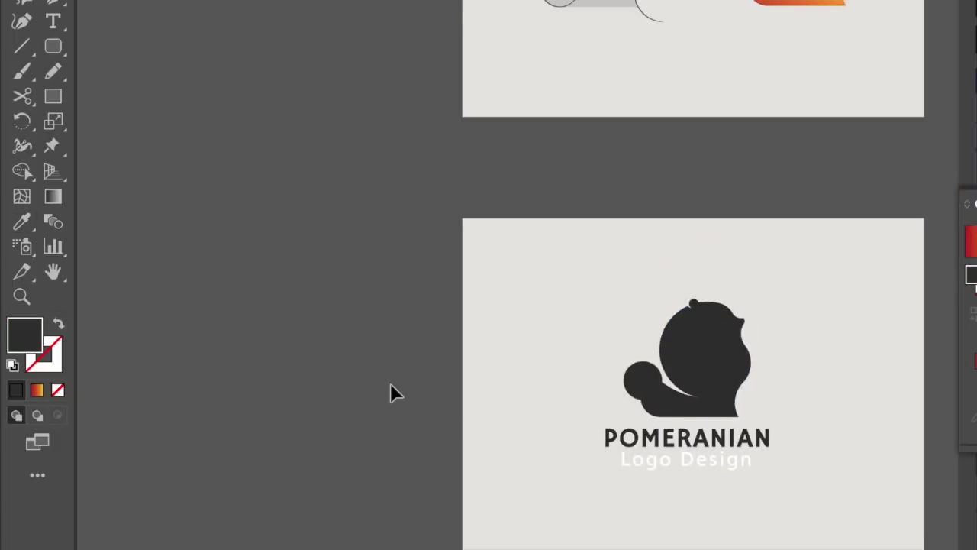
key(ctrl+z)
Step: Check the colours of the Logo Design text, dog and grey background rectangle
click(653, 290)
click(545, 400)
scroll(545, 382, up, 2)
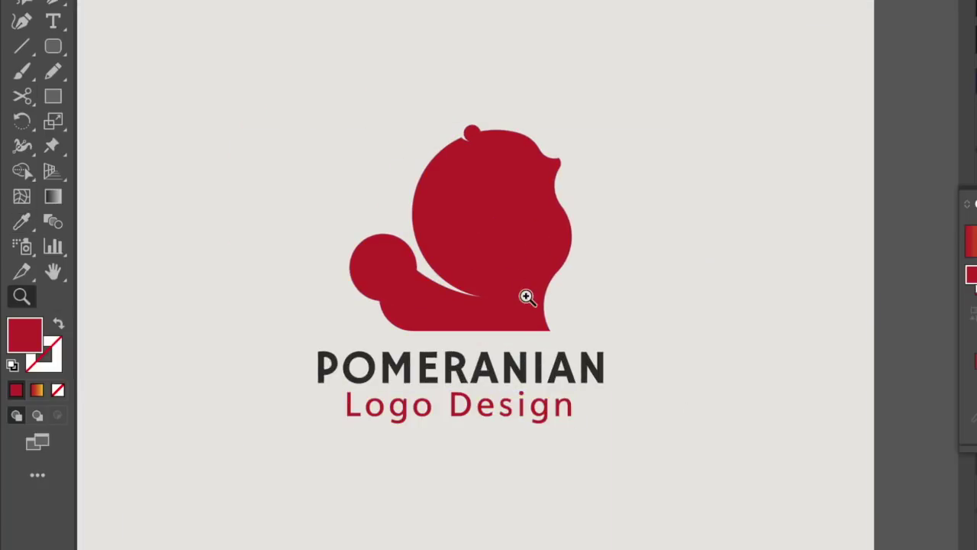
click(504, 253)
scroll(426, 245, down, 2)
click(458, 424)
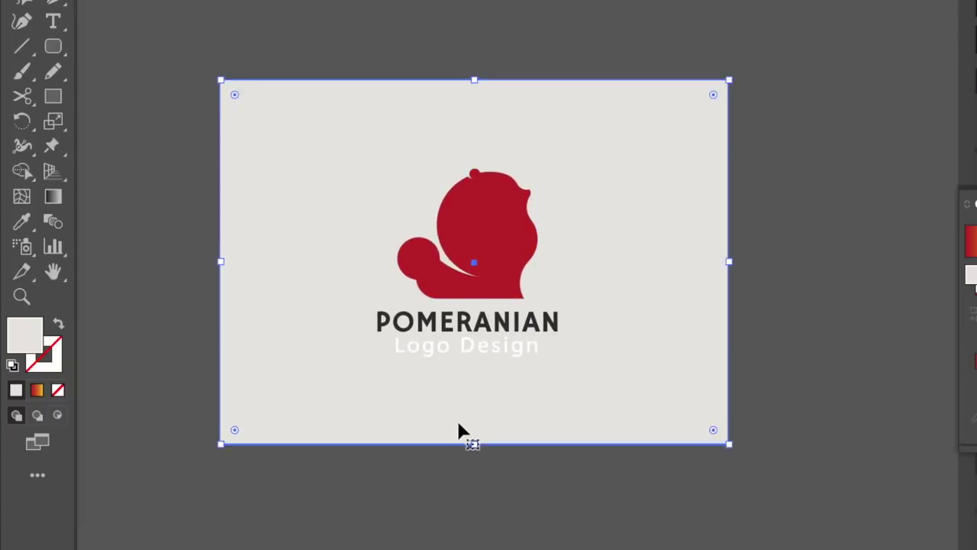
Step: Deselect everything and hide the side panels with Shift+Tab to show the finished logo
click(793, 249)
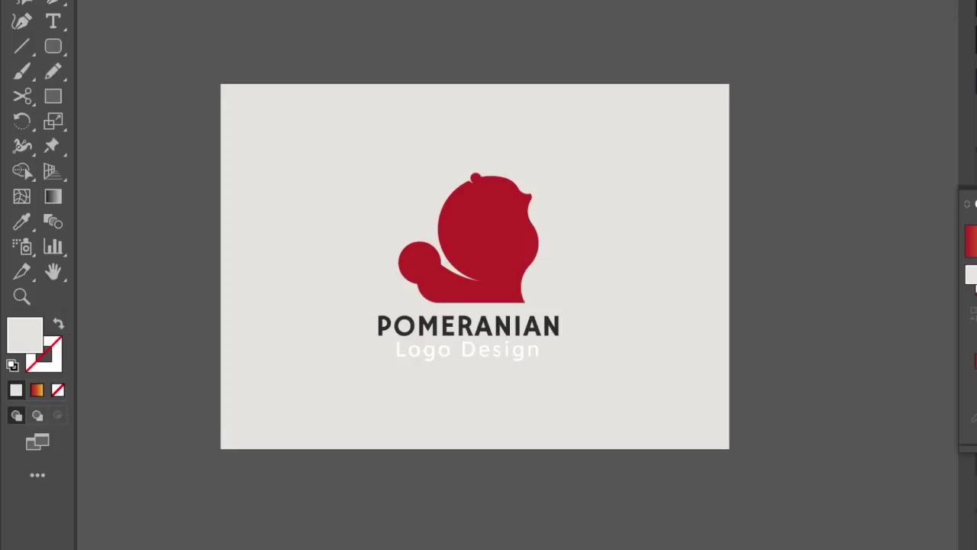
key(shift+Tab)
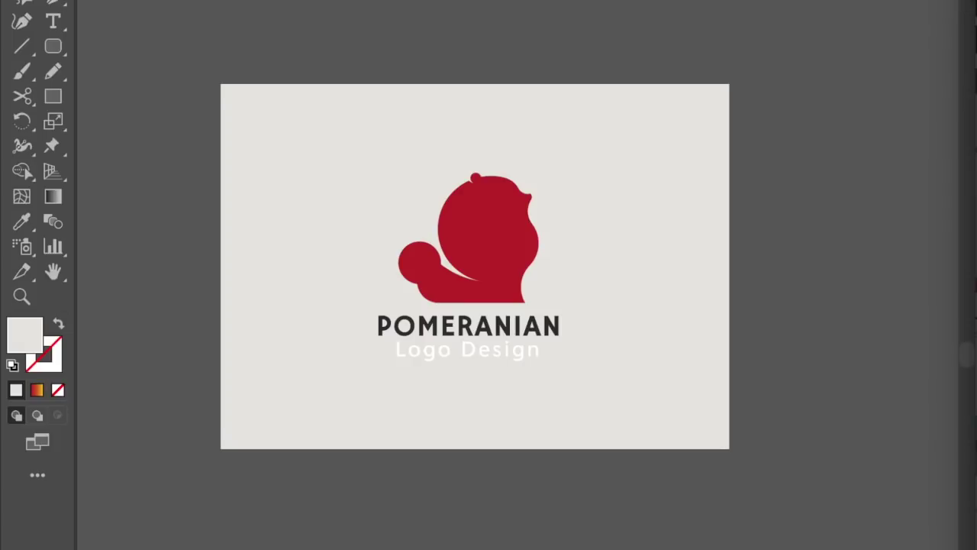